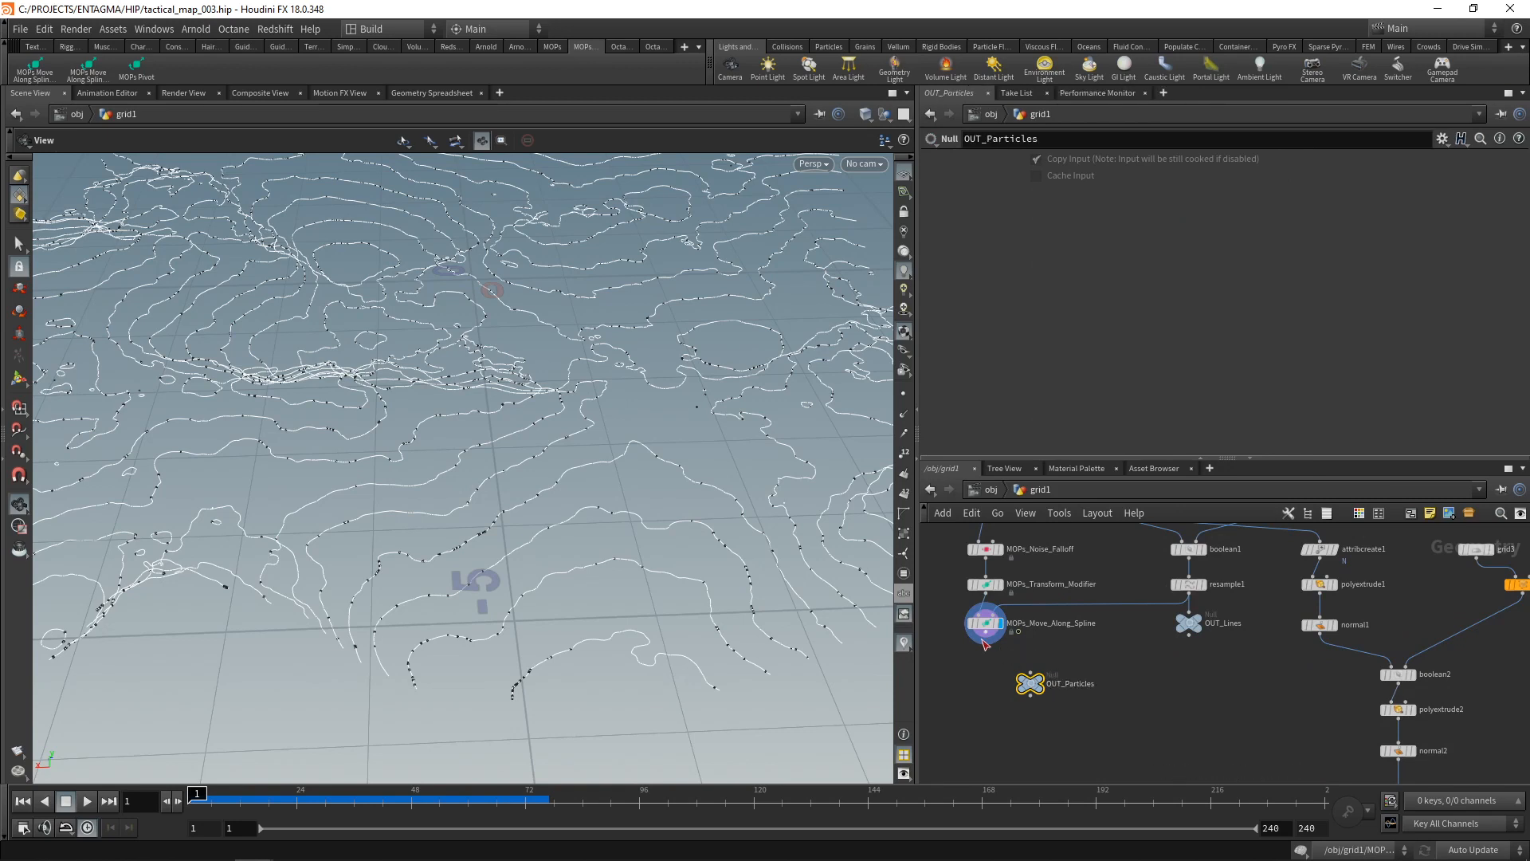
Connect the MOPs_Move_Along_Spline output to the OUT_Particles null and display that null.
drag(986, 633, 1030, 675)
drag(1028, 687, 985, 683)
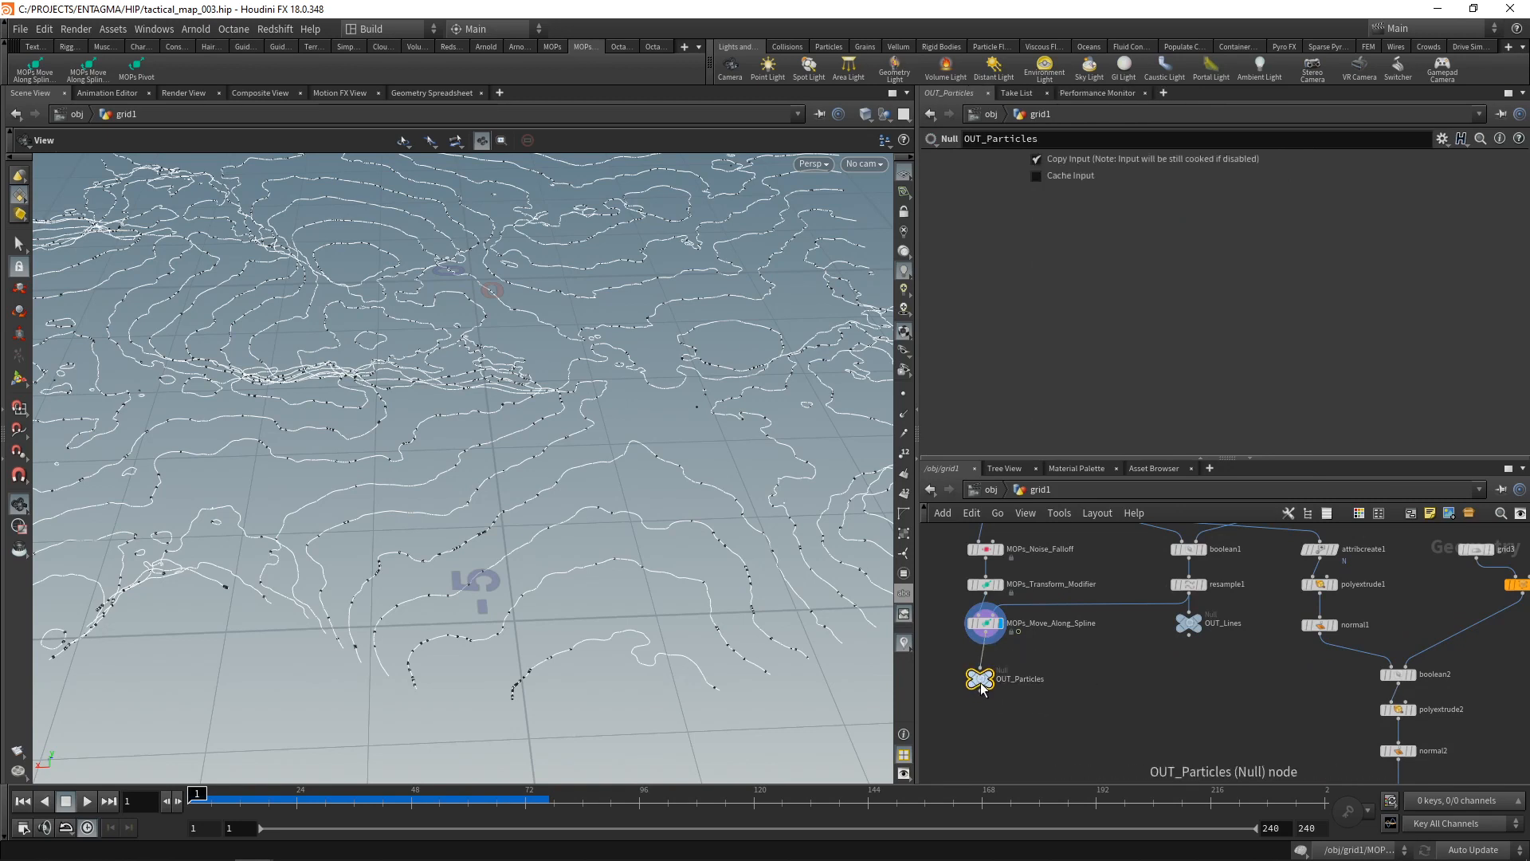
click(997, 680)
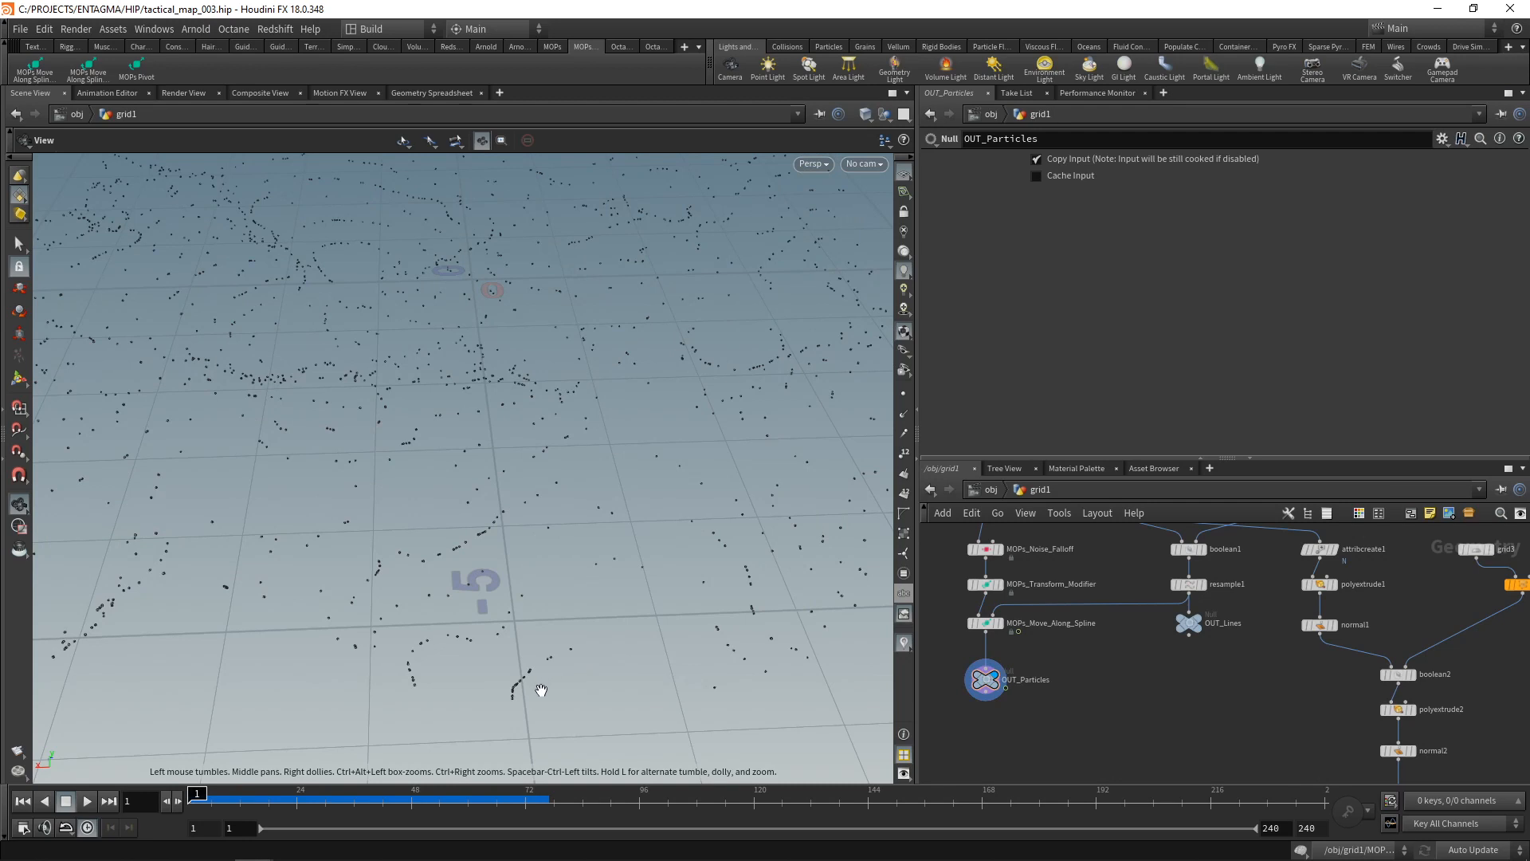
Insert an Add node between MOPs_Move_Along_Spline and OUT_Particles, enabling Delete Geometry But Keep the Points.
drag(986, 680, 987, 727)
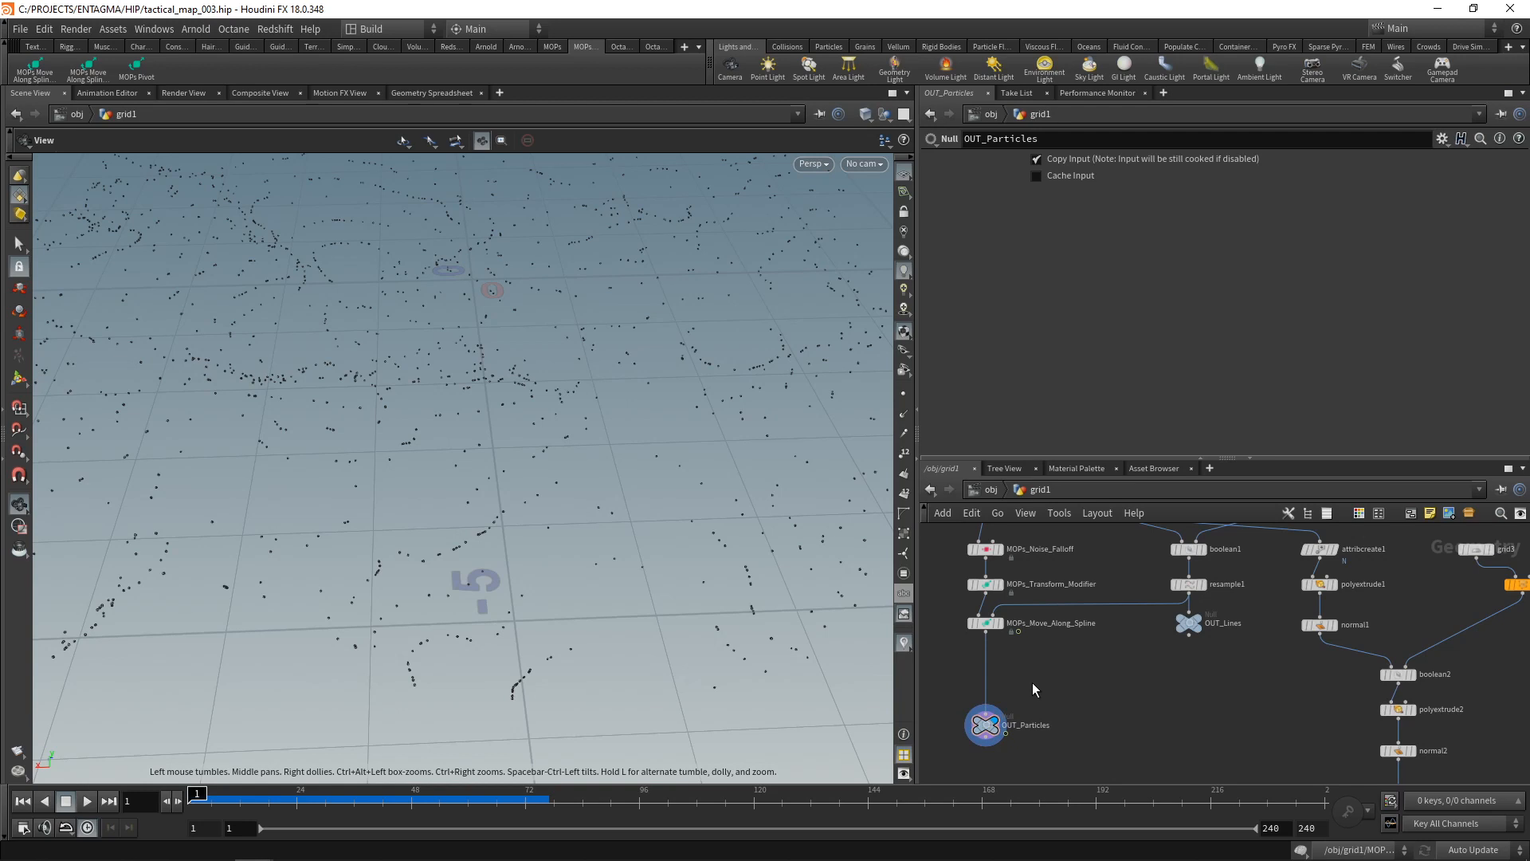
middle_click(980, 730)
key(Tab)
text(add)
key(Return)
click(1045, 676)
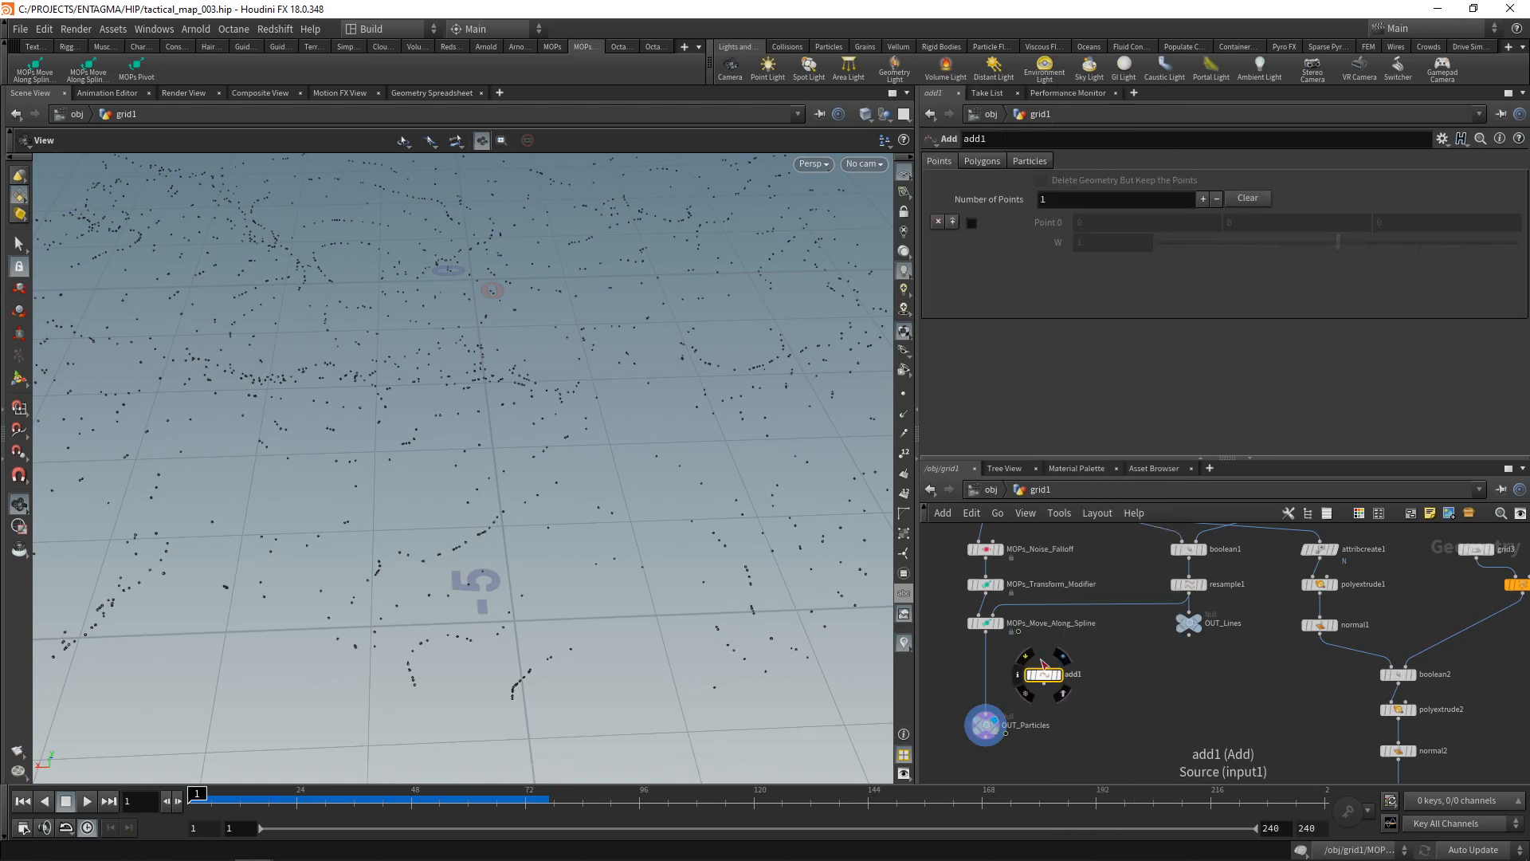
drag(1044, 676, 987, 672)
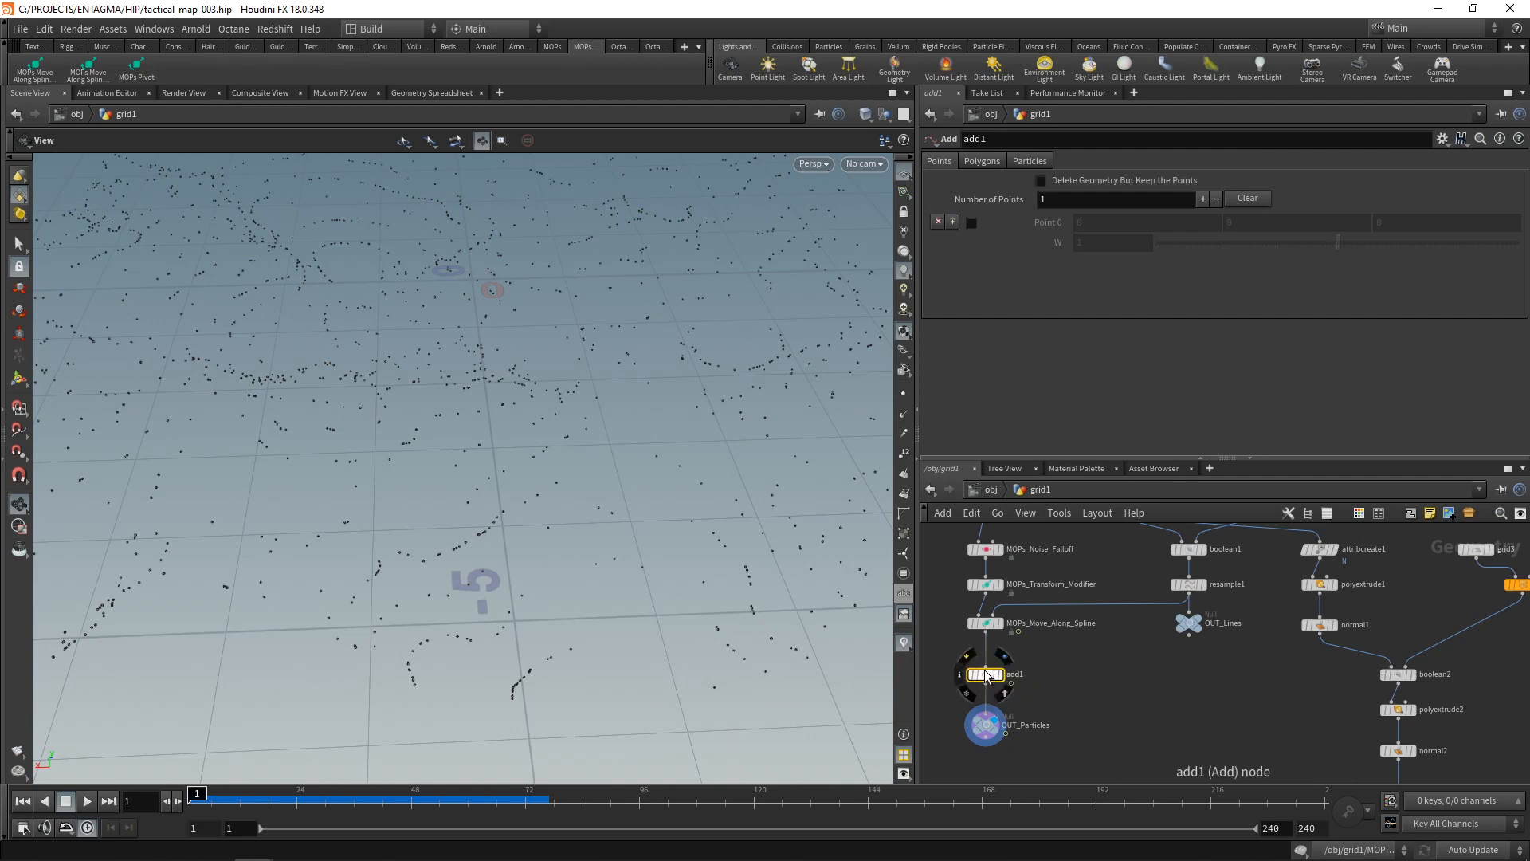
click(1042, 182)
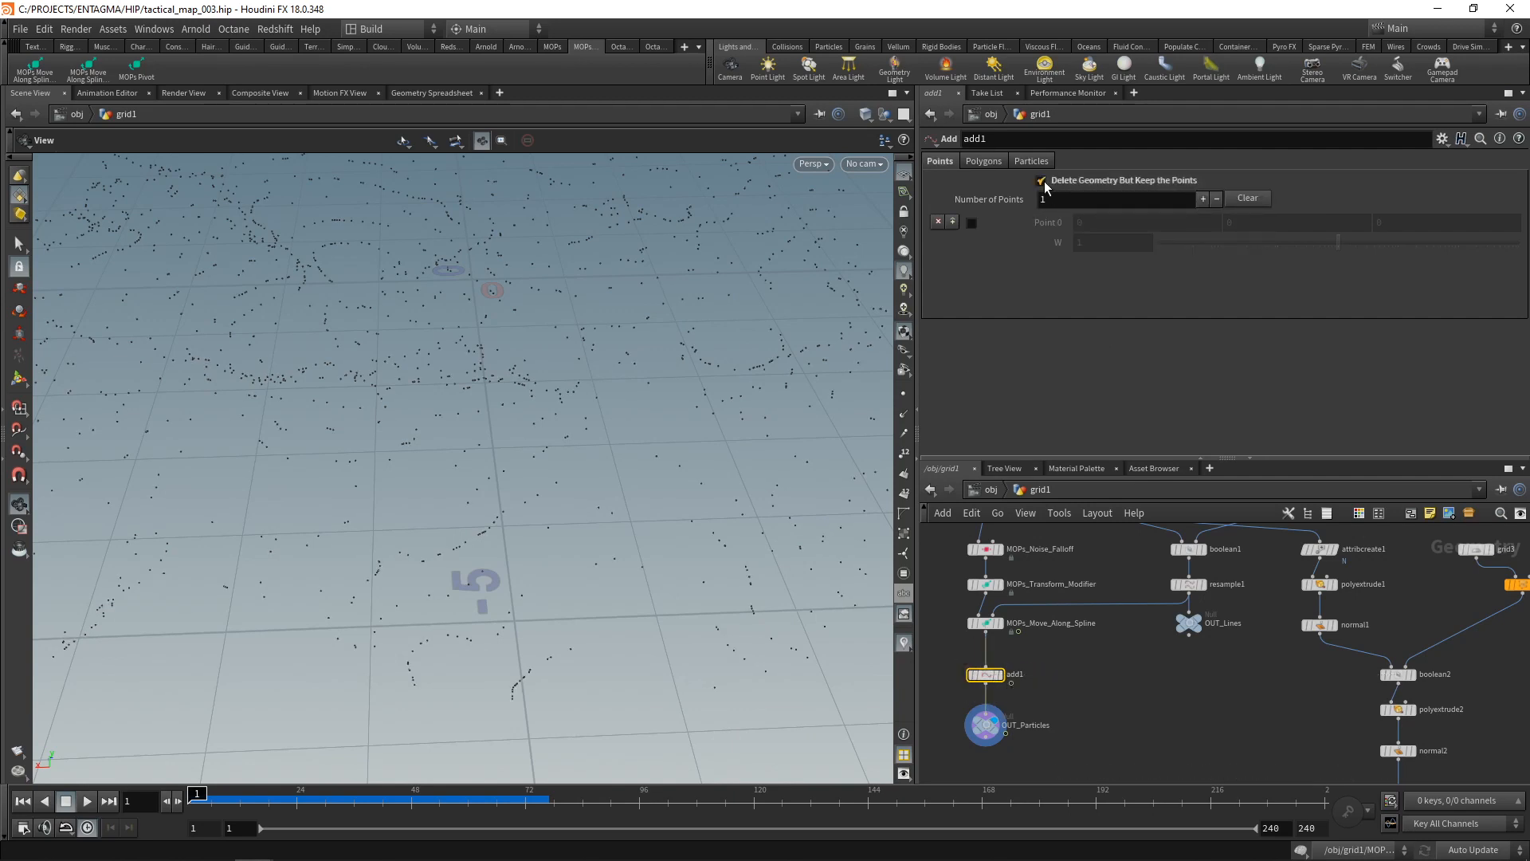
middle_click(986, 727)
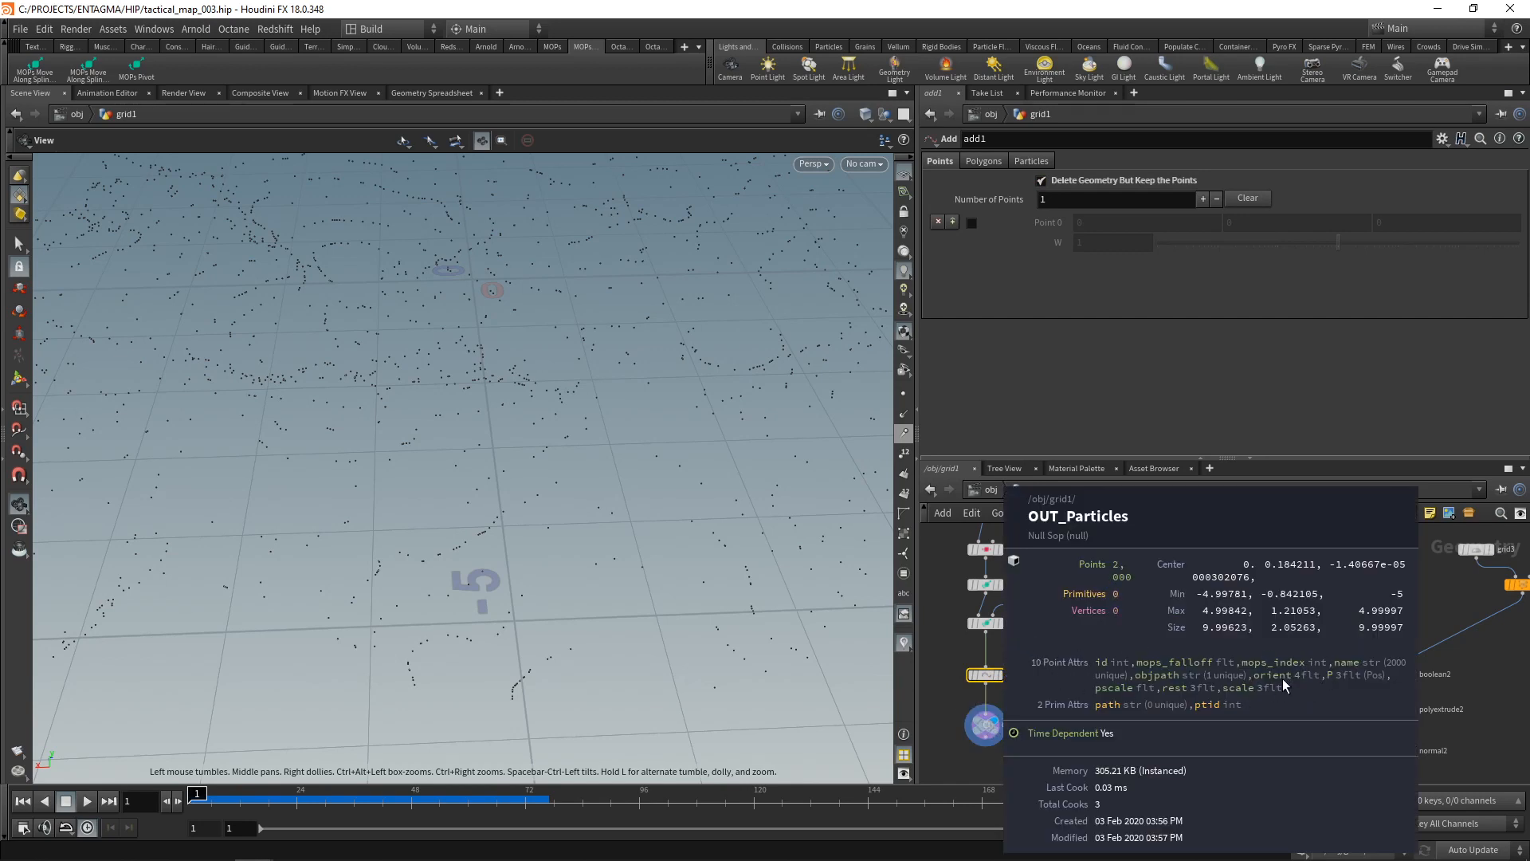
Insert an Attribute Delete node between add1 and the OUT_Particles null.
middle_drag(1028, 723, 1064, 669)
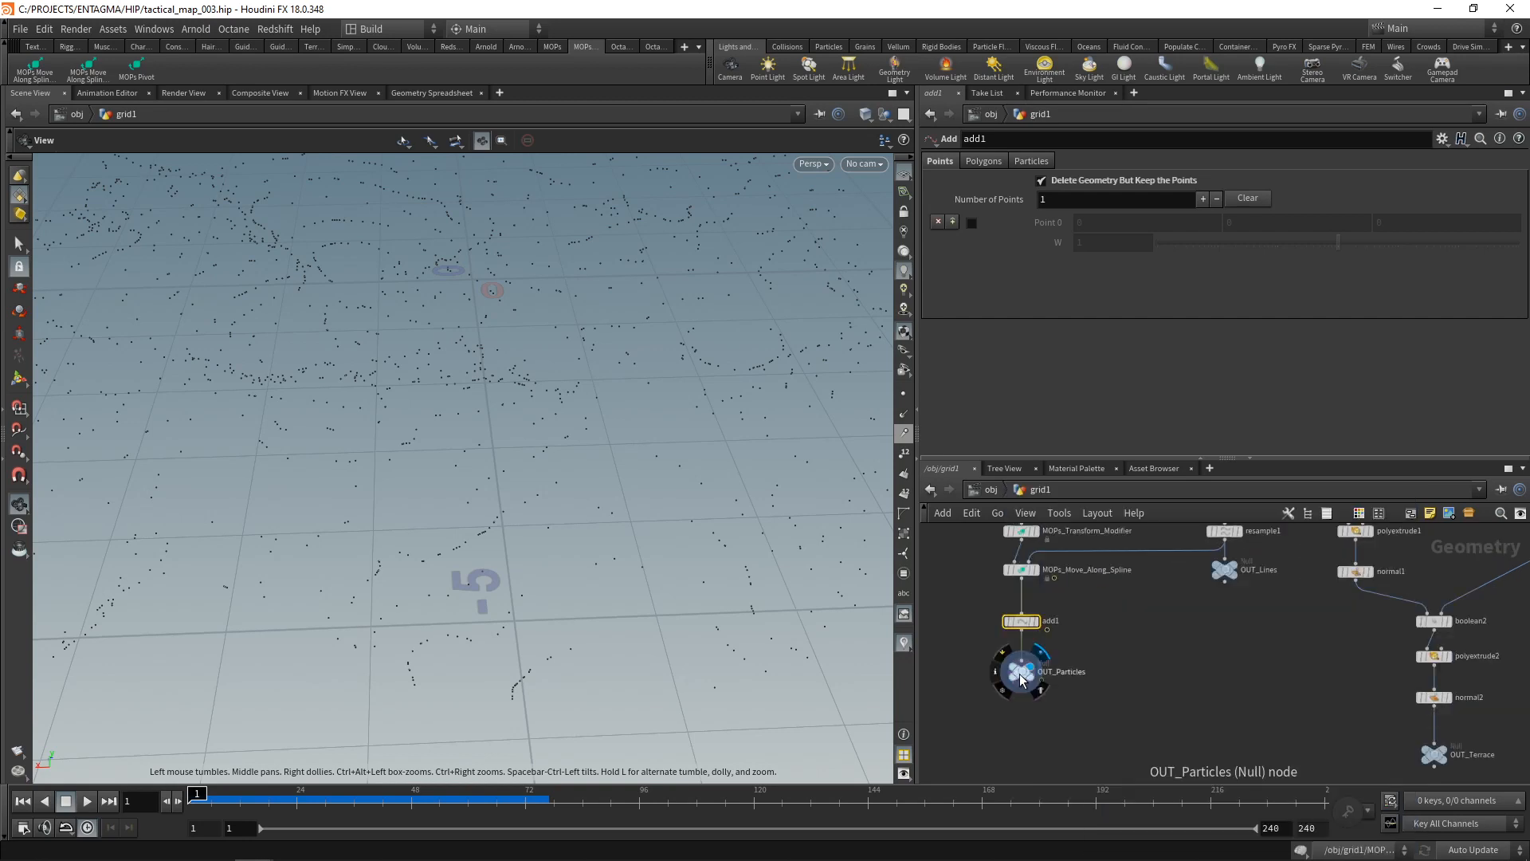
drag(1019, 676, 1019, 713)
key(Tab)
text(attdel)
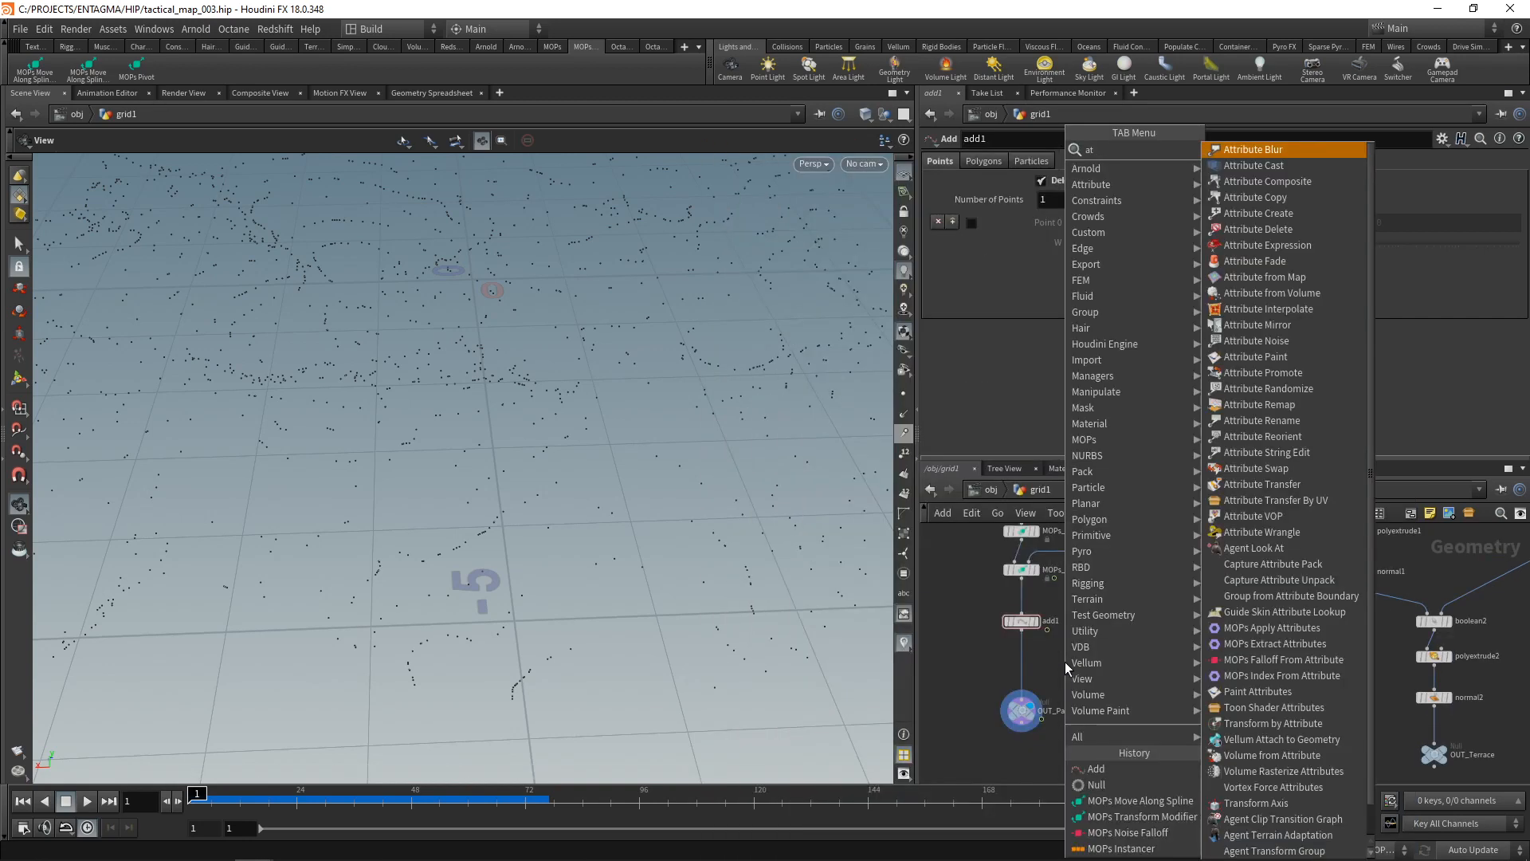
key(Return)
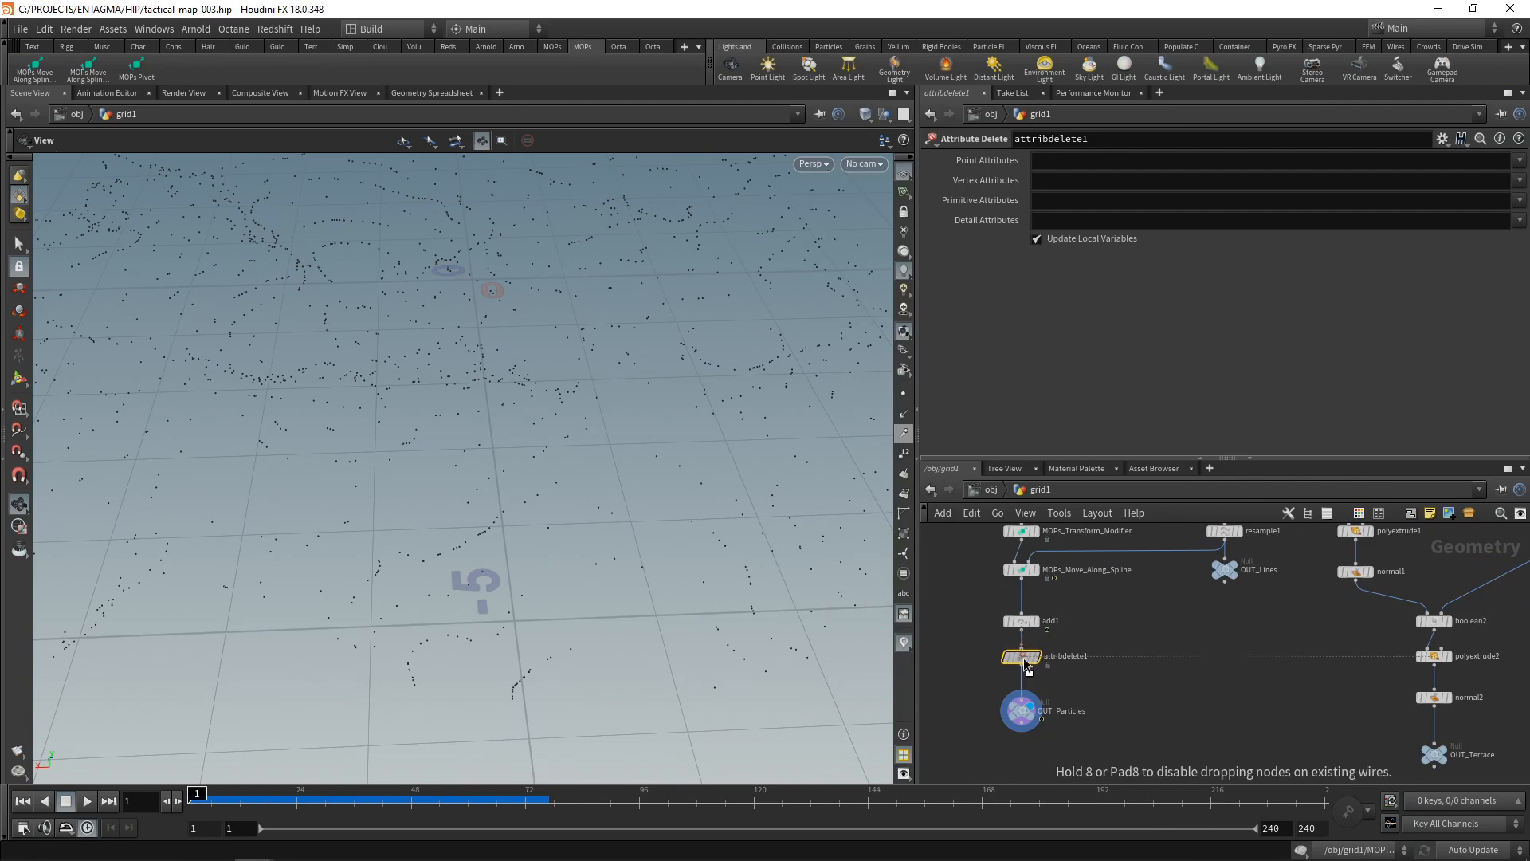
click(1022, 658)
Set both the primitive and point attributes of attribdelete1 to * so all of them are removed, and check the remaining attributes.
middle_click(1022, 663)
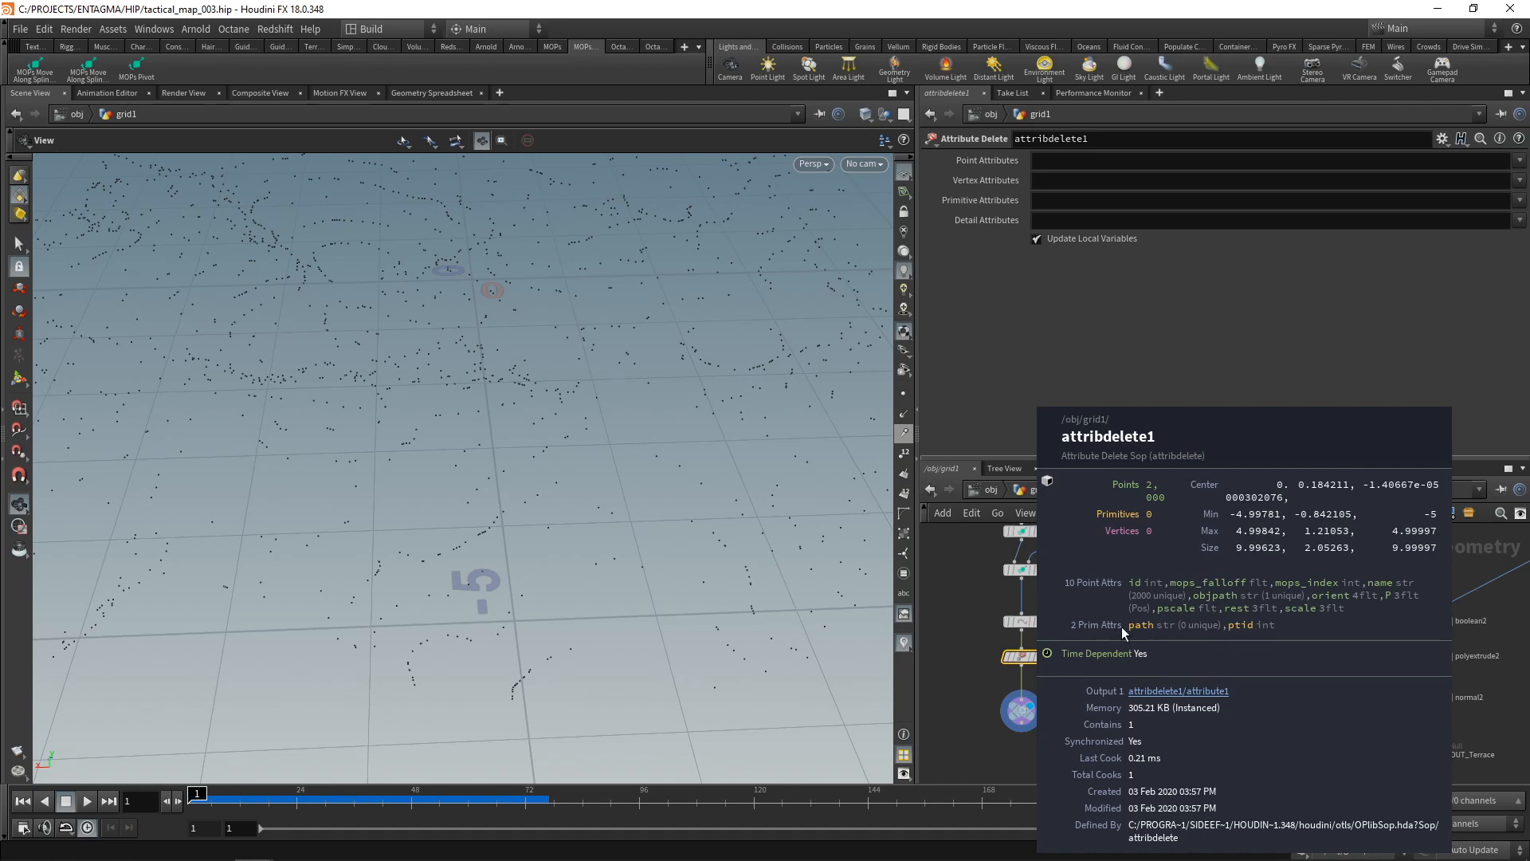
click(1072, 203)
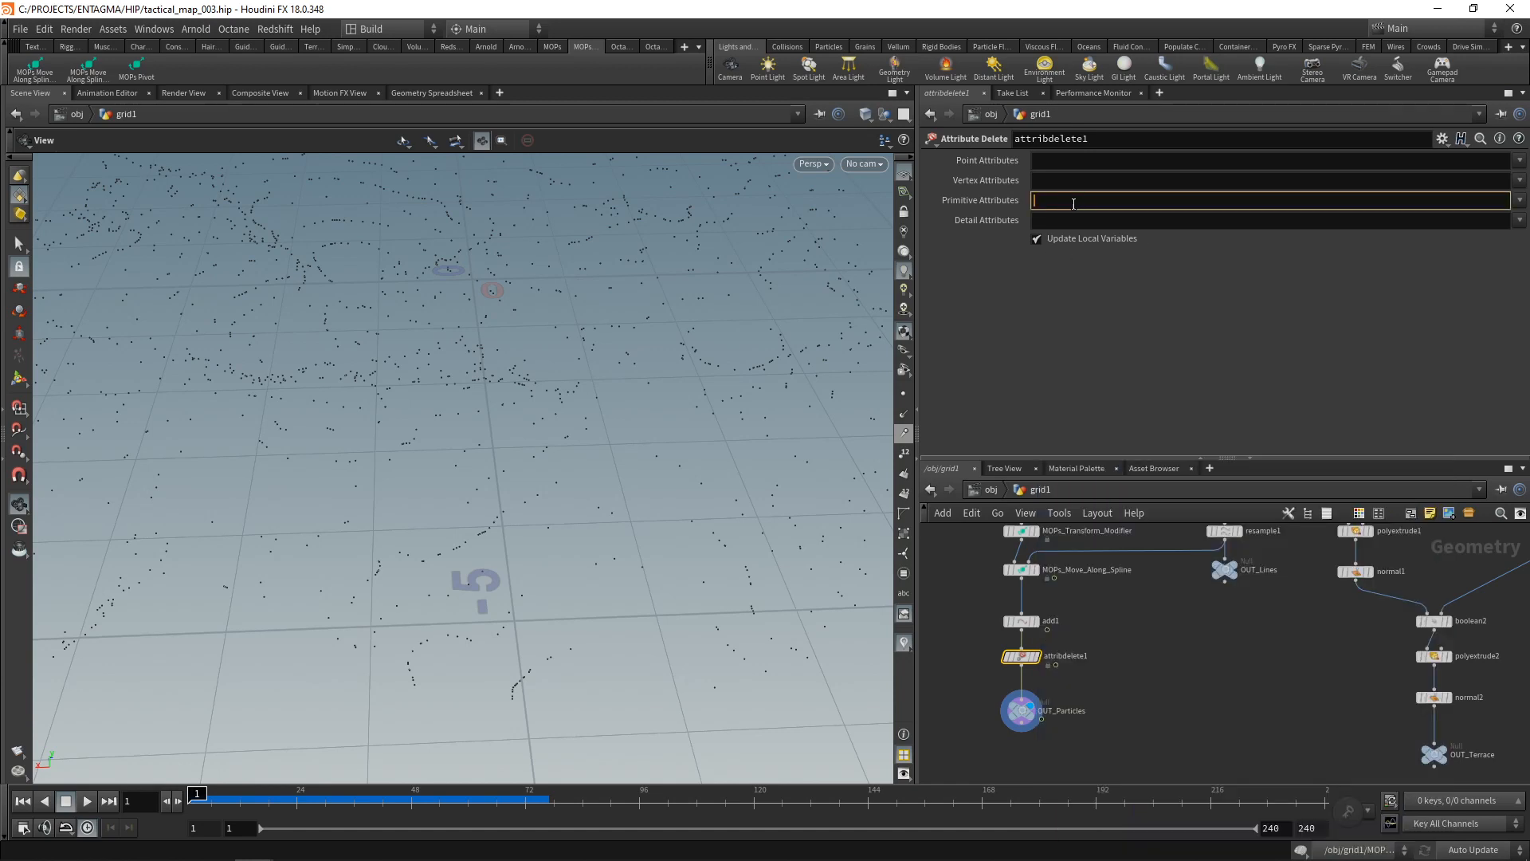
text(*)
middle_click(1017, 657)
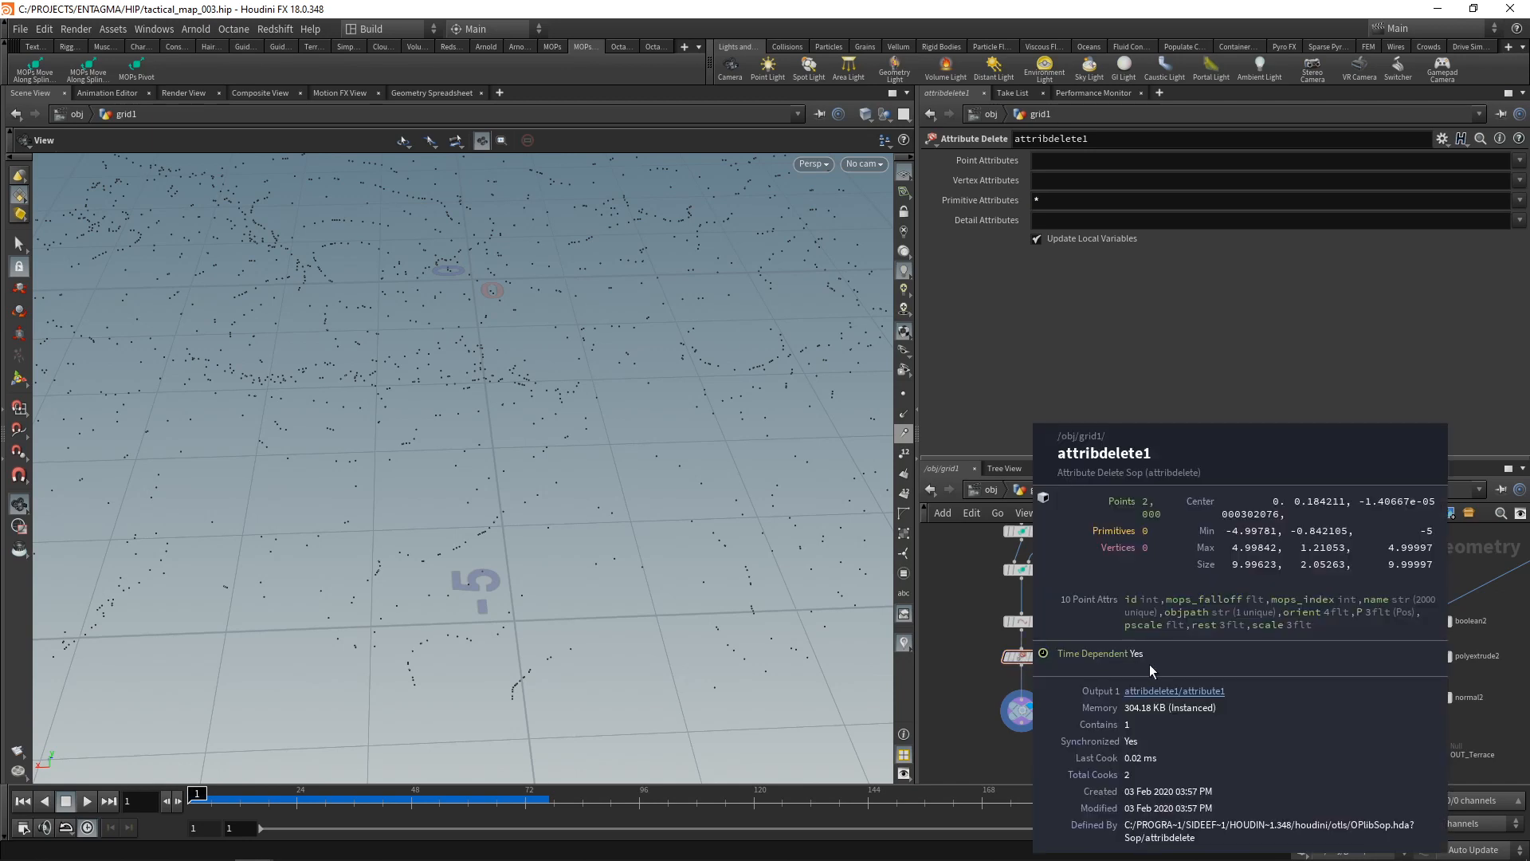
click(1065, 162)
text(*)
middle_click(1021, 656)
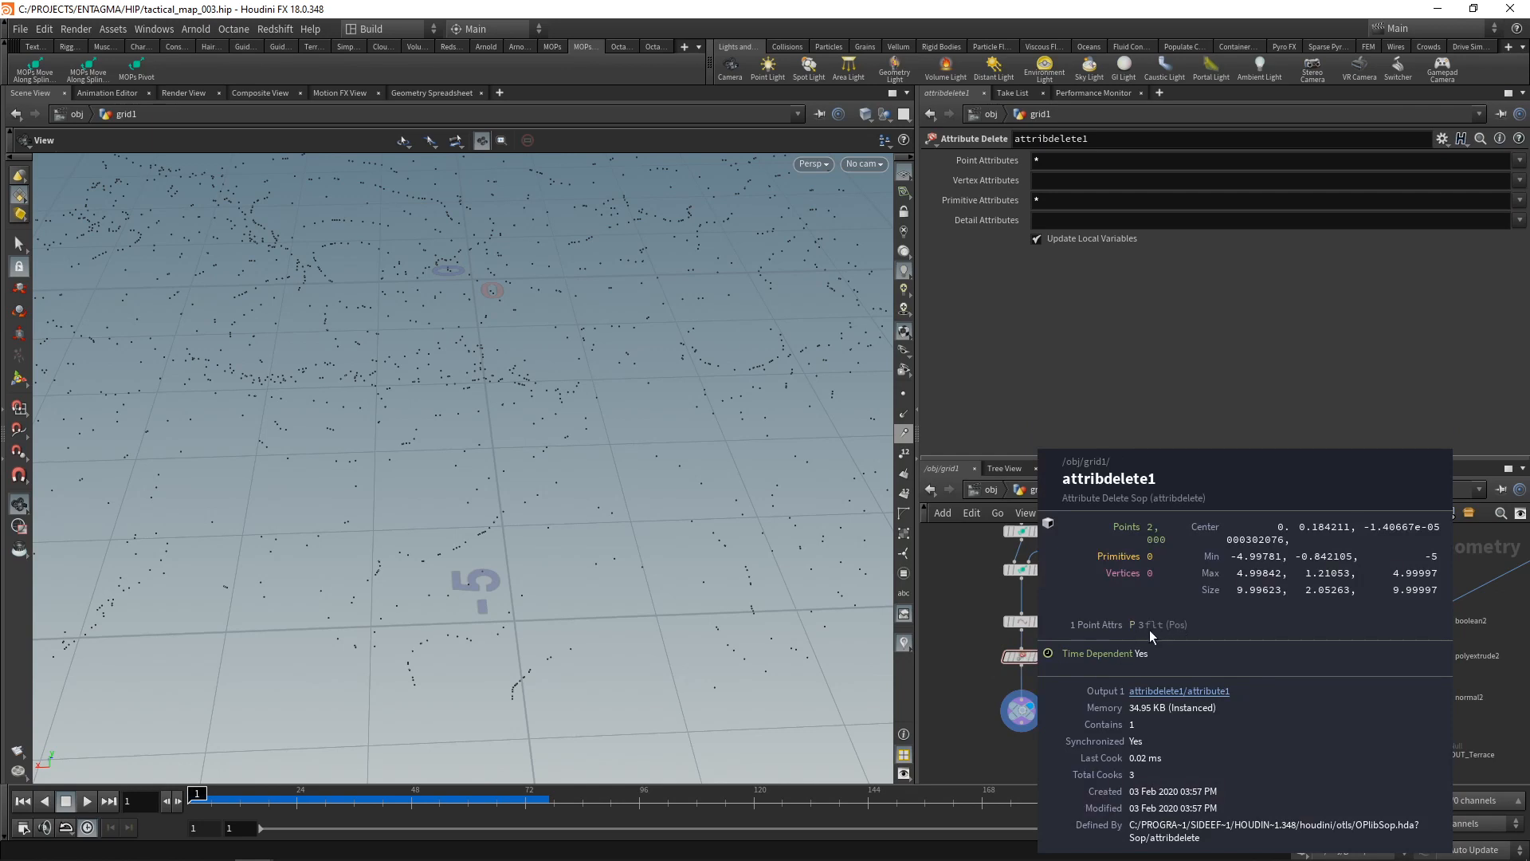
Extend the point attribute pattern of attribdelete1 to "* ^pscale ^mops_falloff" to keep those two attributes.
click(1063, 157)
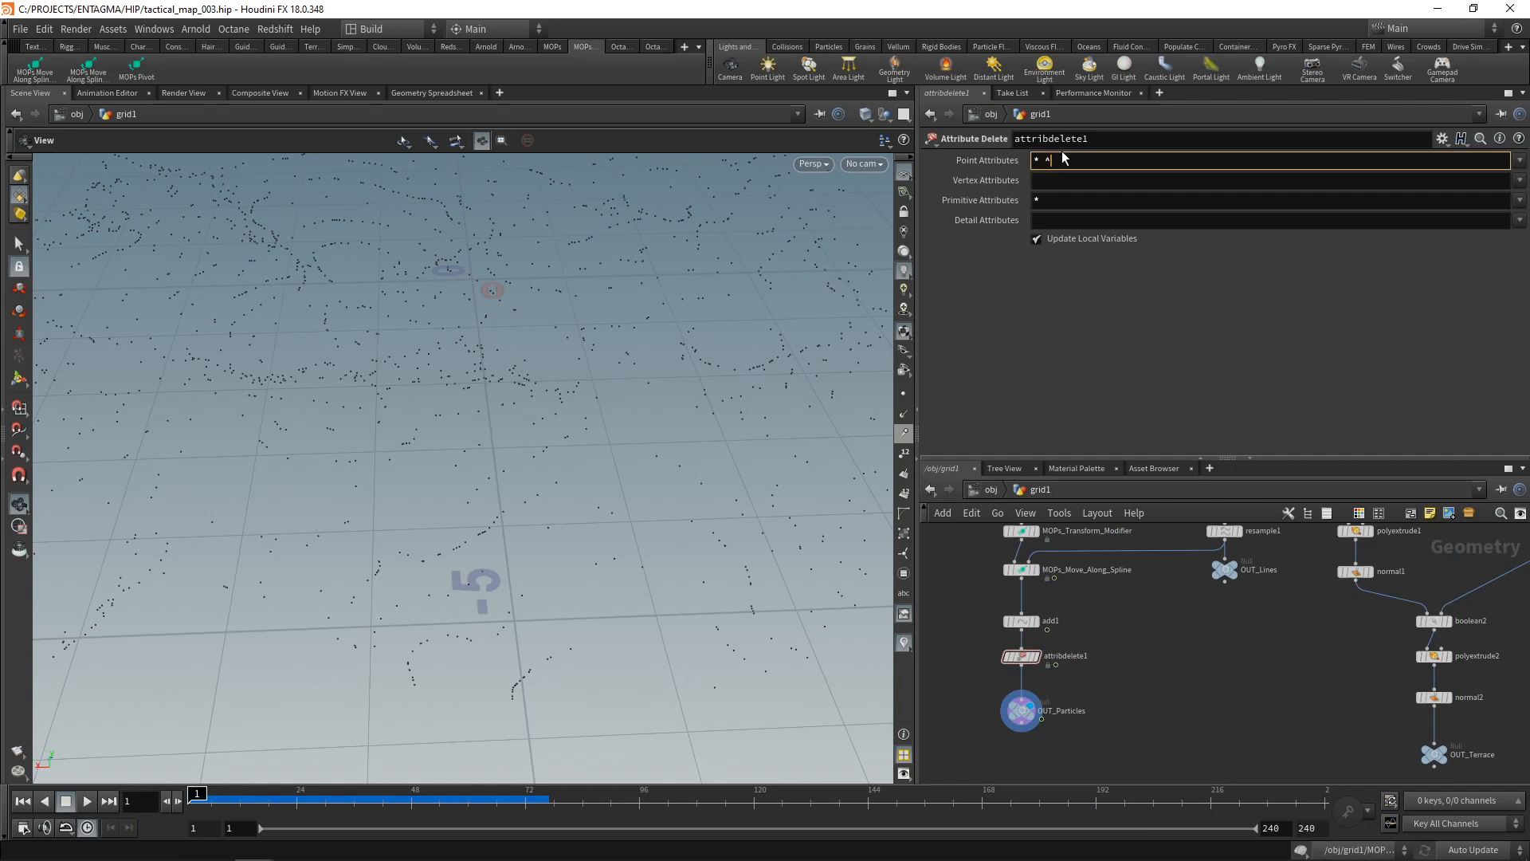
text(^pscale ^mops_falloff)
mouse_move(1022, 660)
middle_drag(1020, 656, 1318, 632)
Insert an Attribute Randomize node between attribdelete1 and the OUT_Particles null.
middle_drag(1155, 639, 1148, 642)
key(Tab)
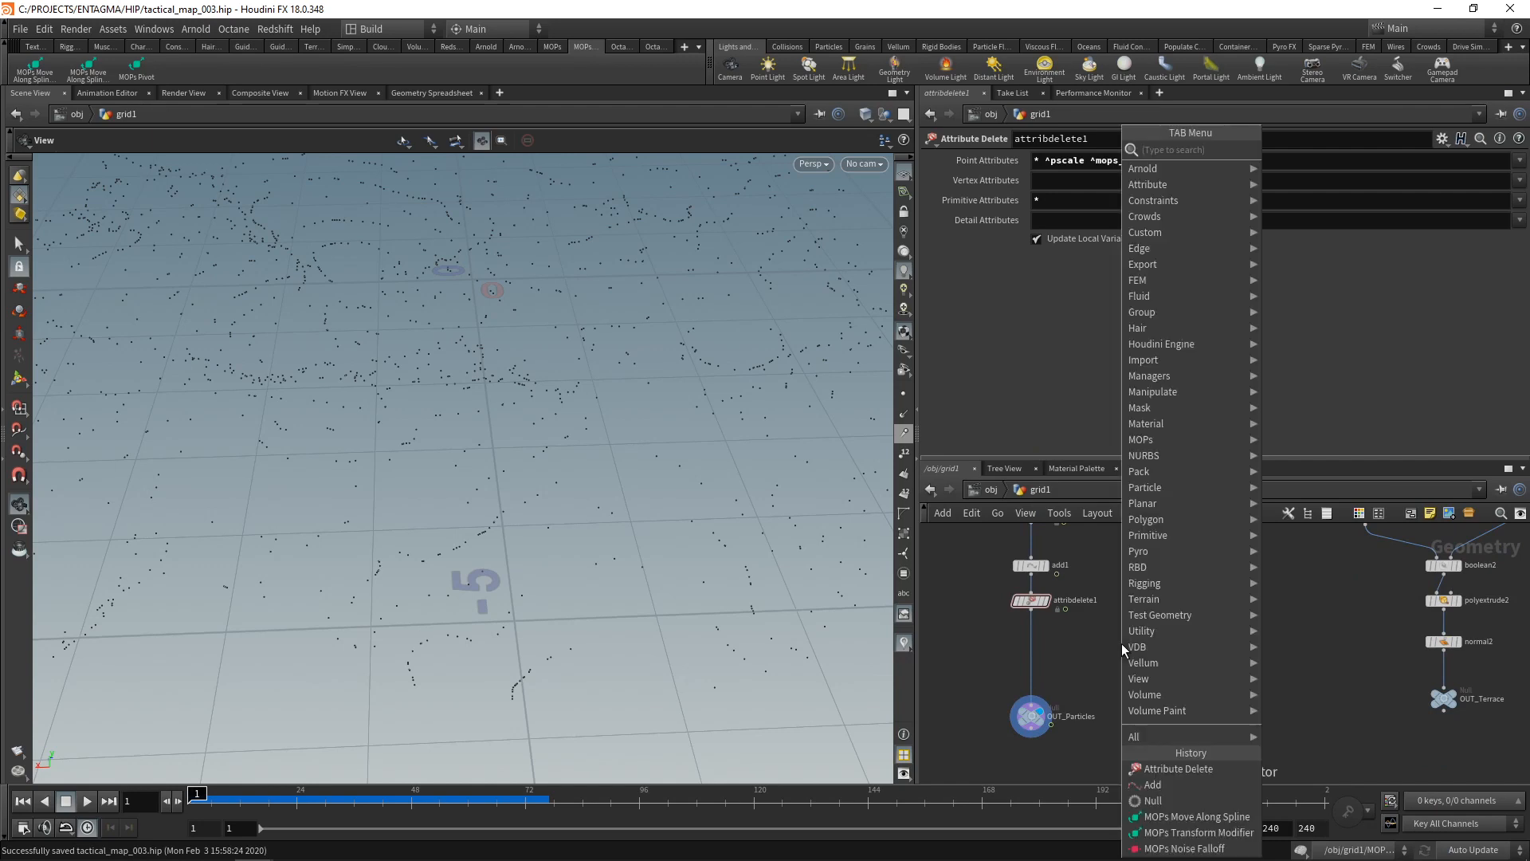
text(attribra)
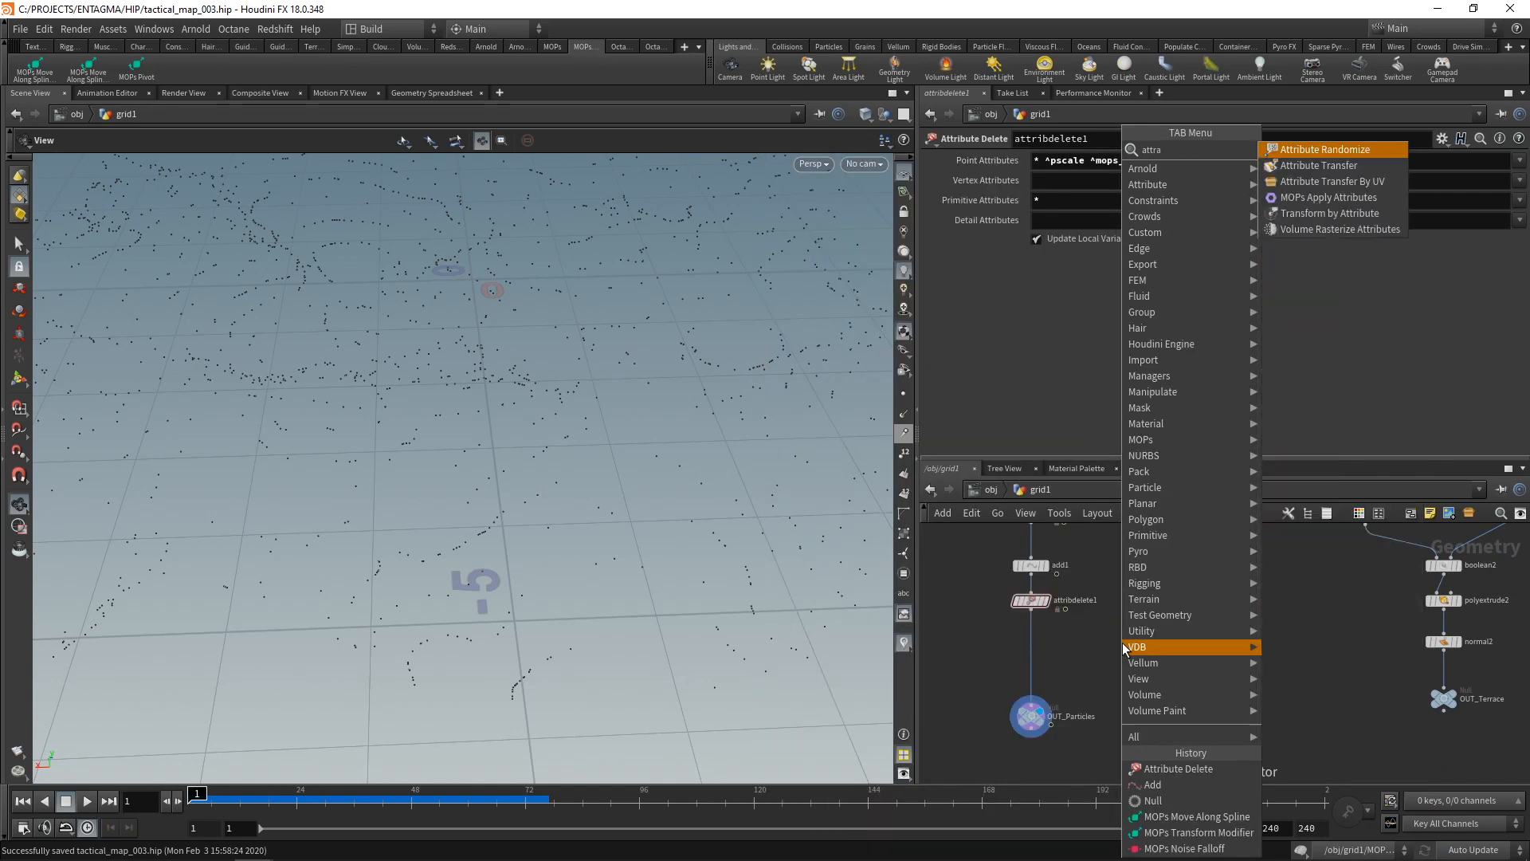
key(Return)
click(1122, 642)
drag(1122, 642, 1031, 650)
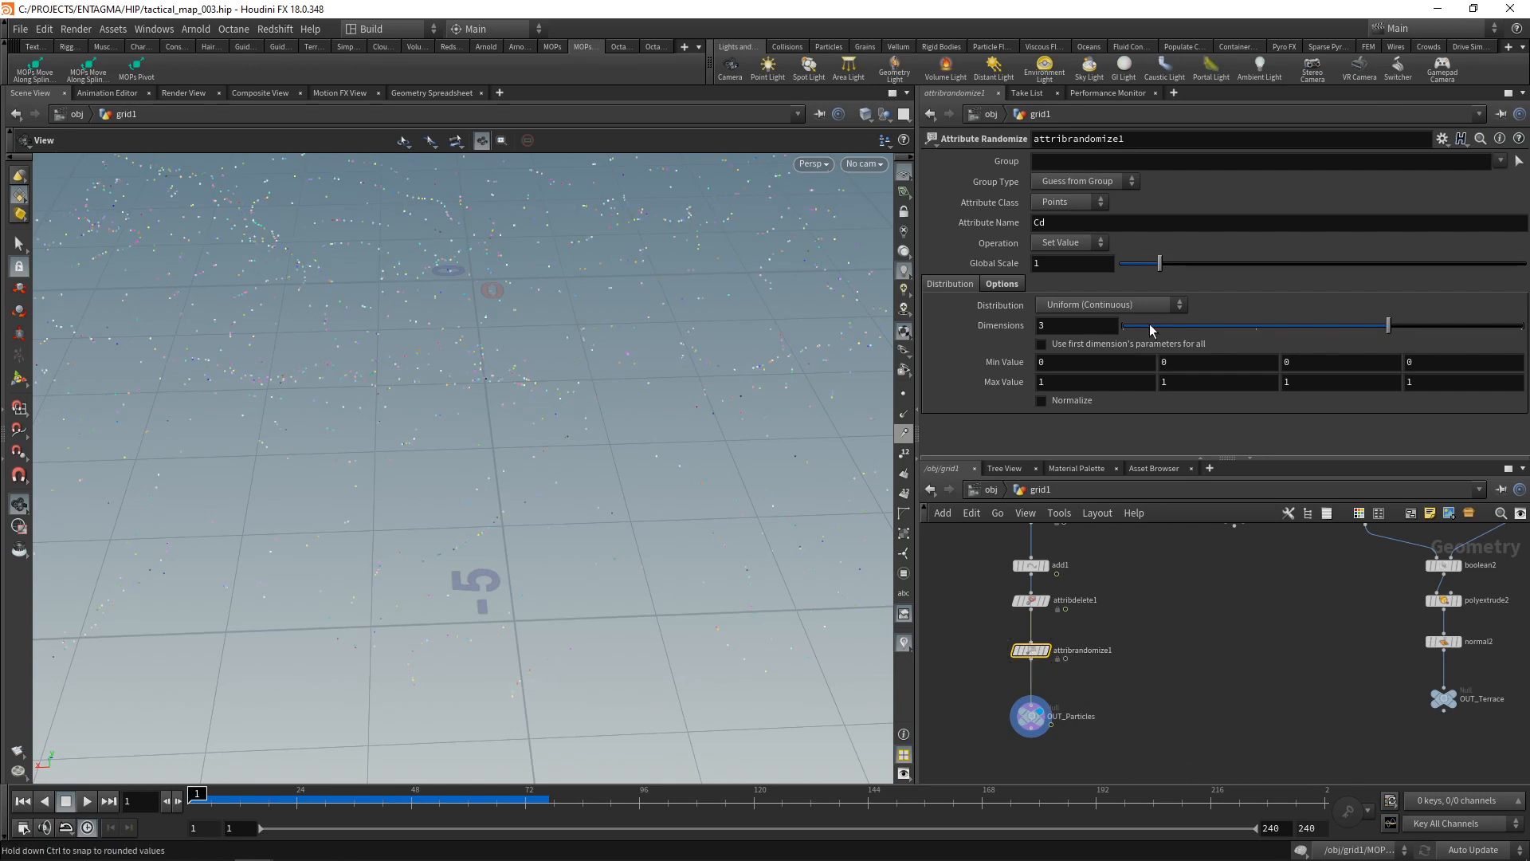
Set the Cd randomization to a Two Values distribution, with the first two components of Value A at 0.95 and 0.02.
click(1139, 305)
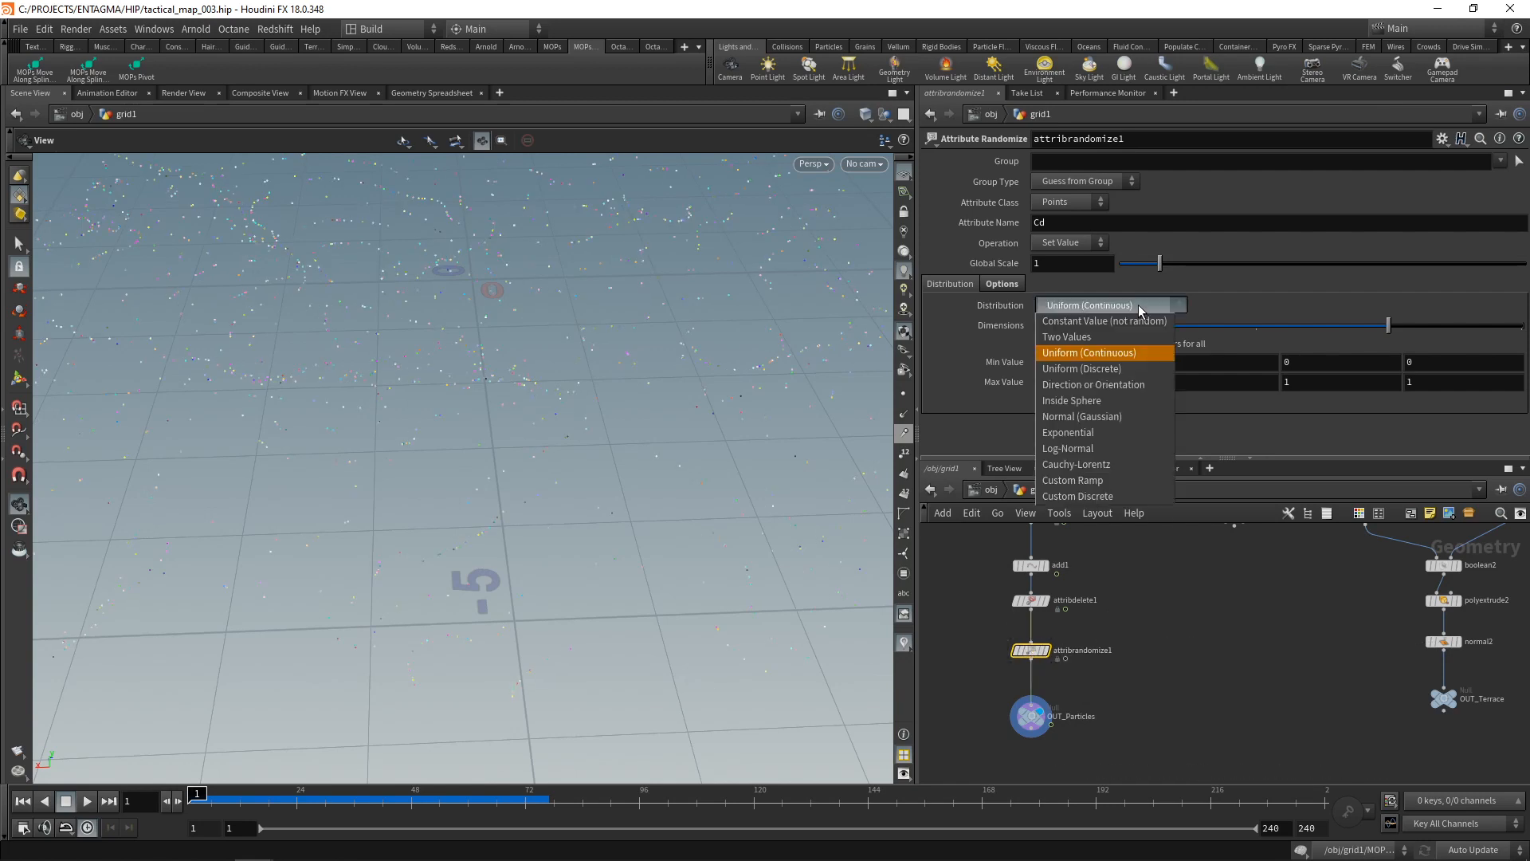
click(1104, 336)
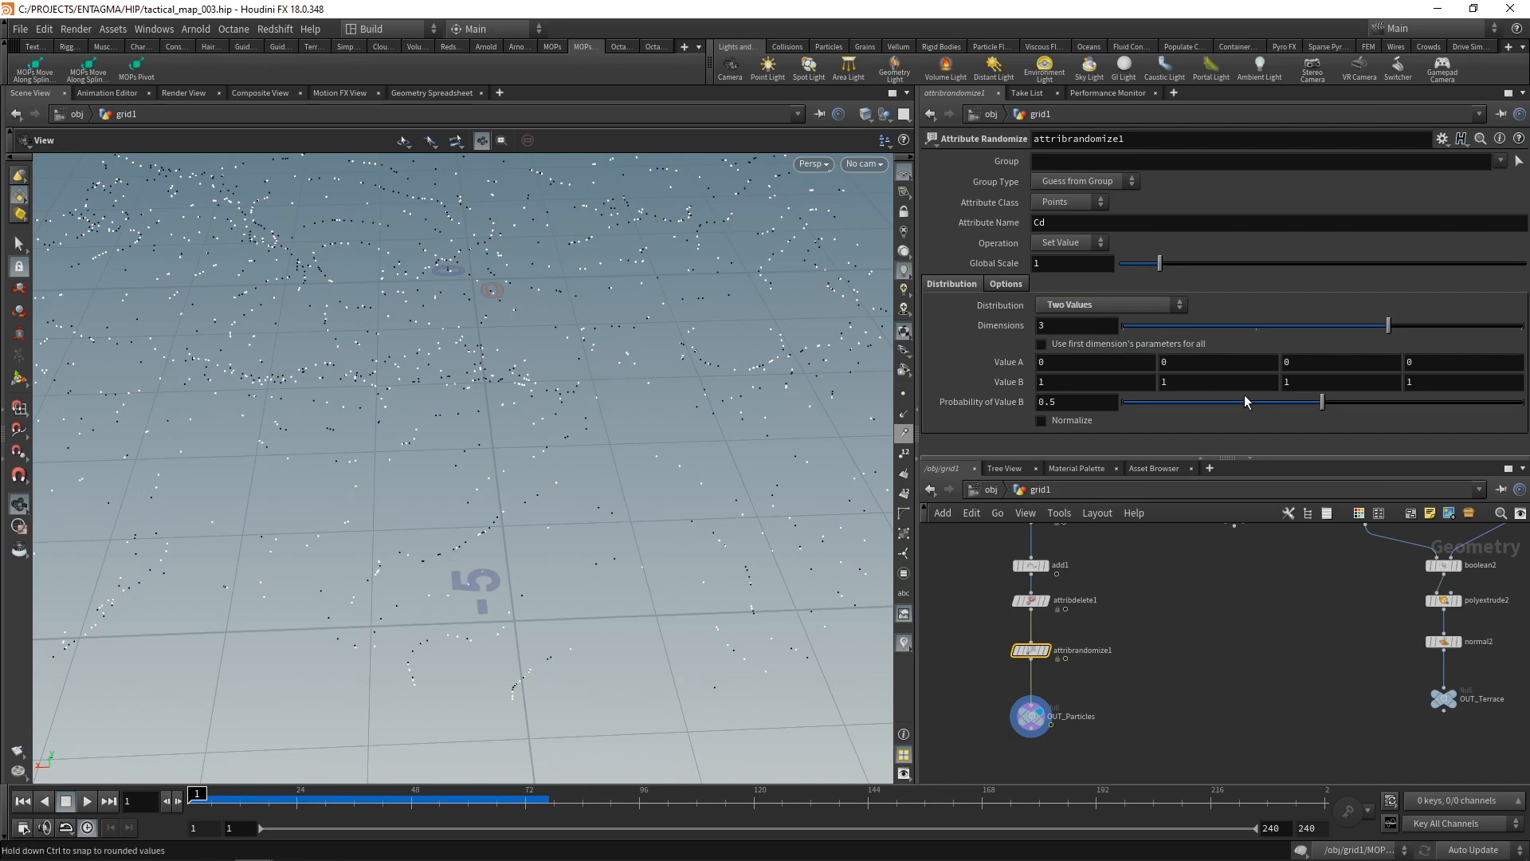
click(1093, 364)
scroll(1092, 366, up, 3)
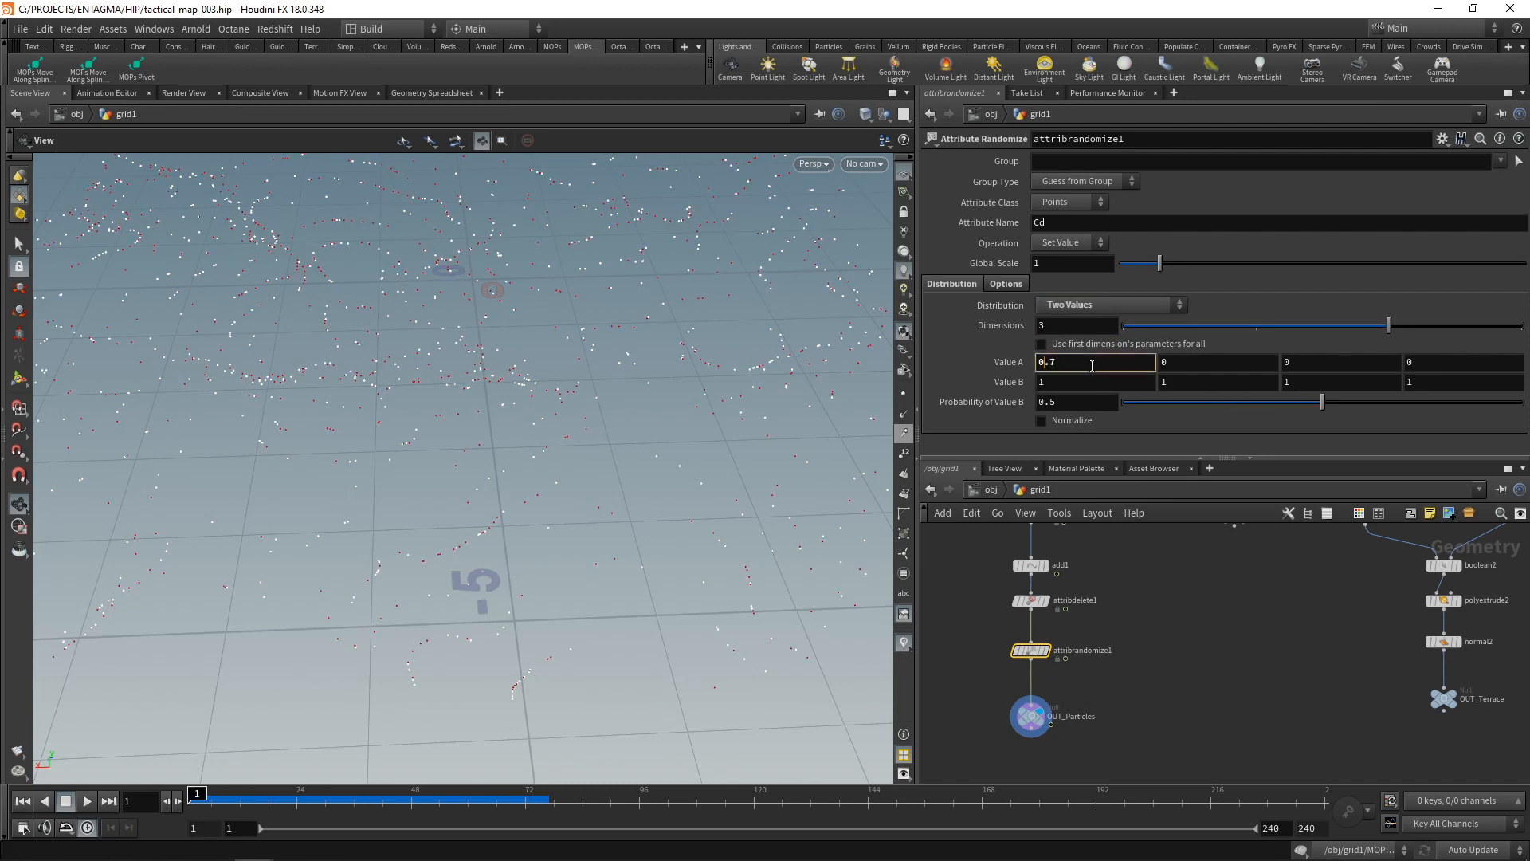
click(1176, 360)
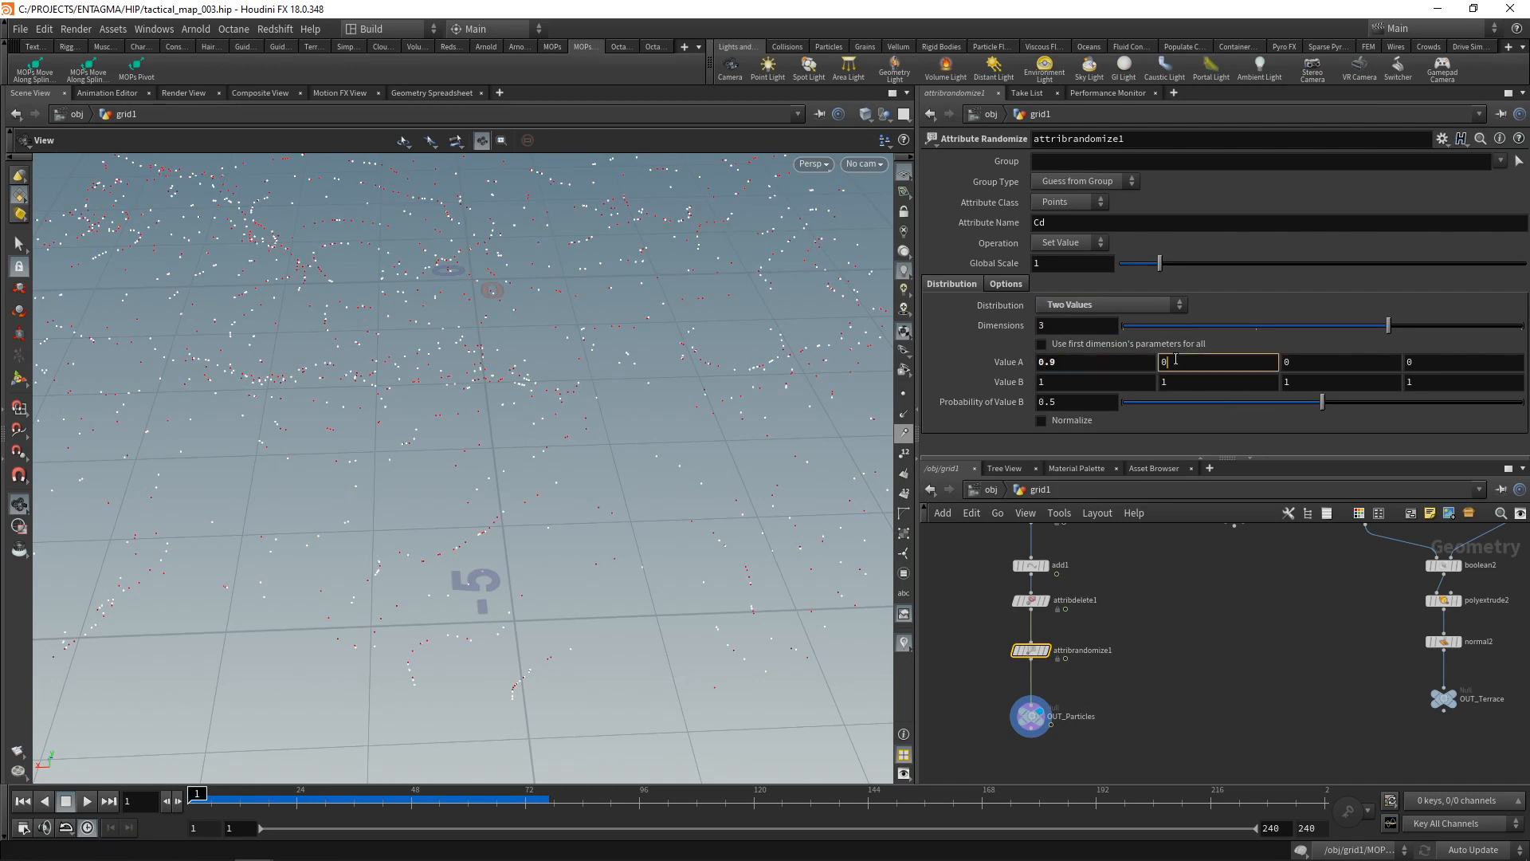
scroll(1175, 358, up, 4)
text(2)
Set the probability of Value B to 0.55 in attribrandomize1 and save the scene.
click(1248, 628)
mouse_move(1322, 402)
mouse_down()
mouse_move(1359, 405)
mouse_move(1344, 405)
mouse_up()
key(ctrl+s)
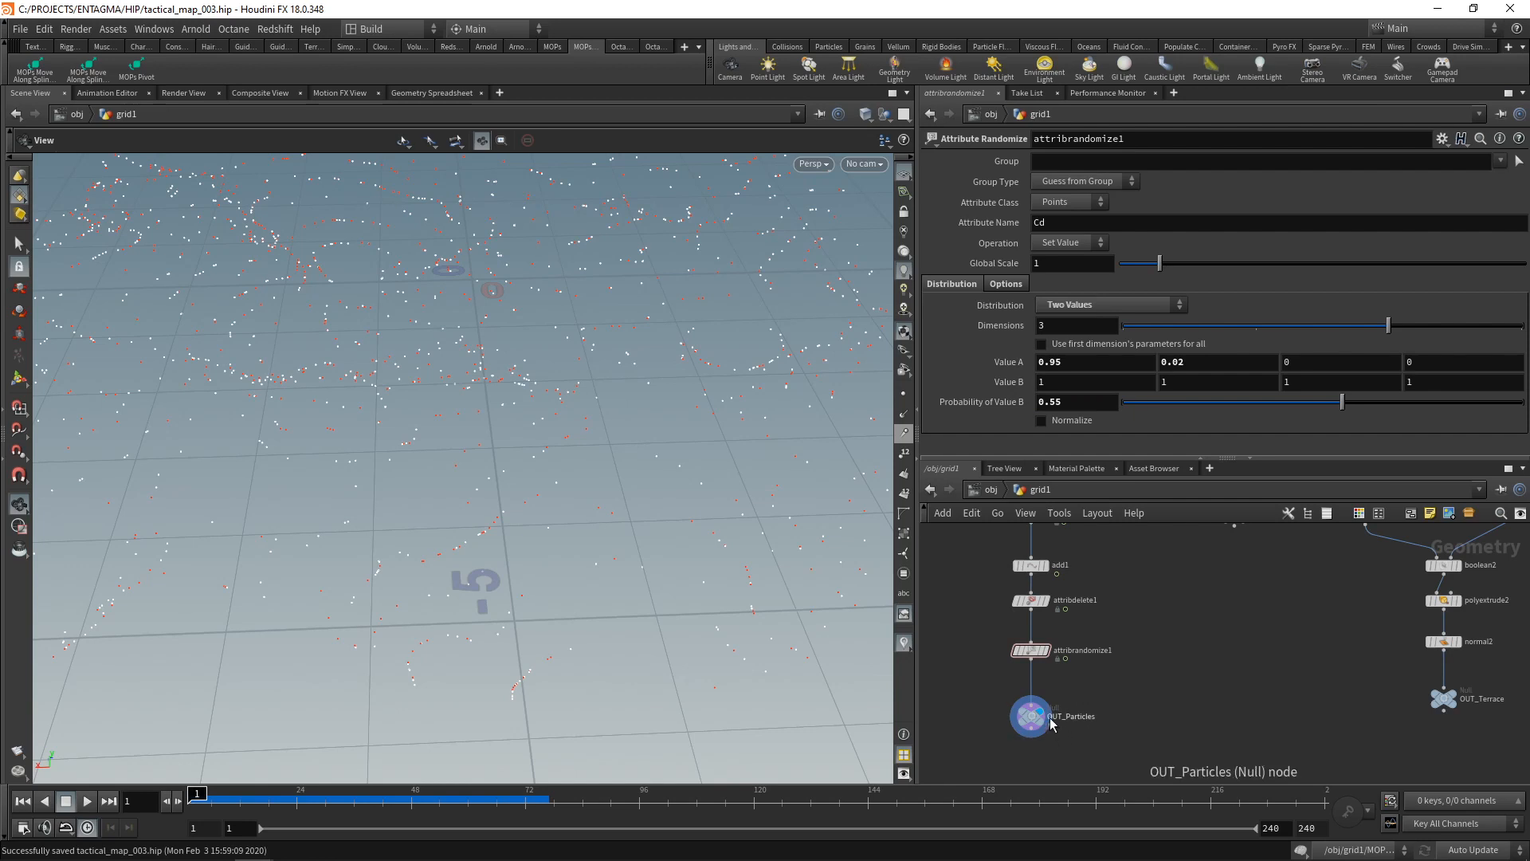
Return to the object level and enable Render Object as Particles in grid1's Redshift object settings.
key(u)
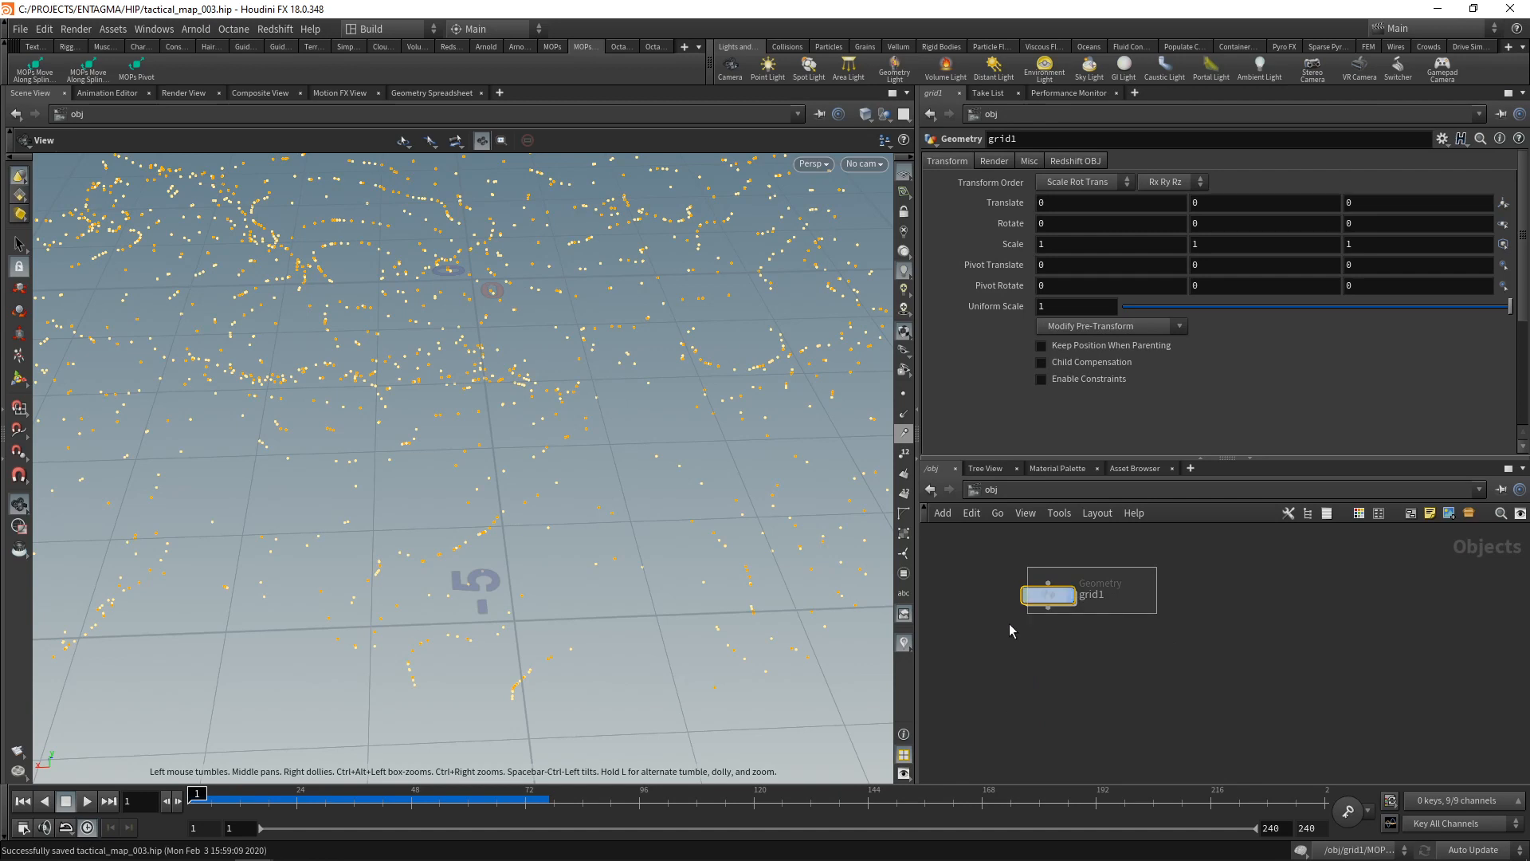
click(1088, 162)
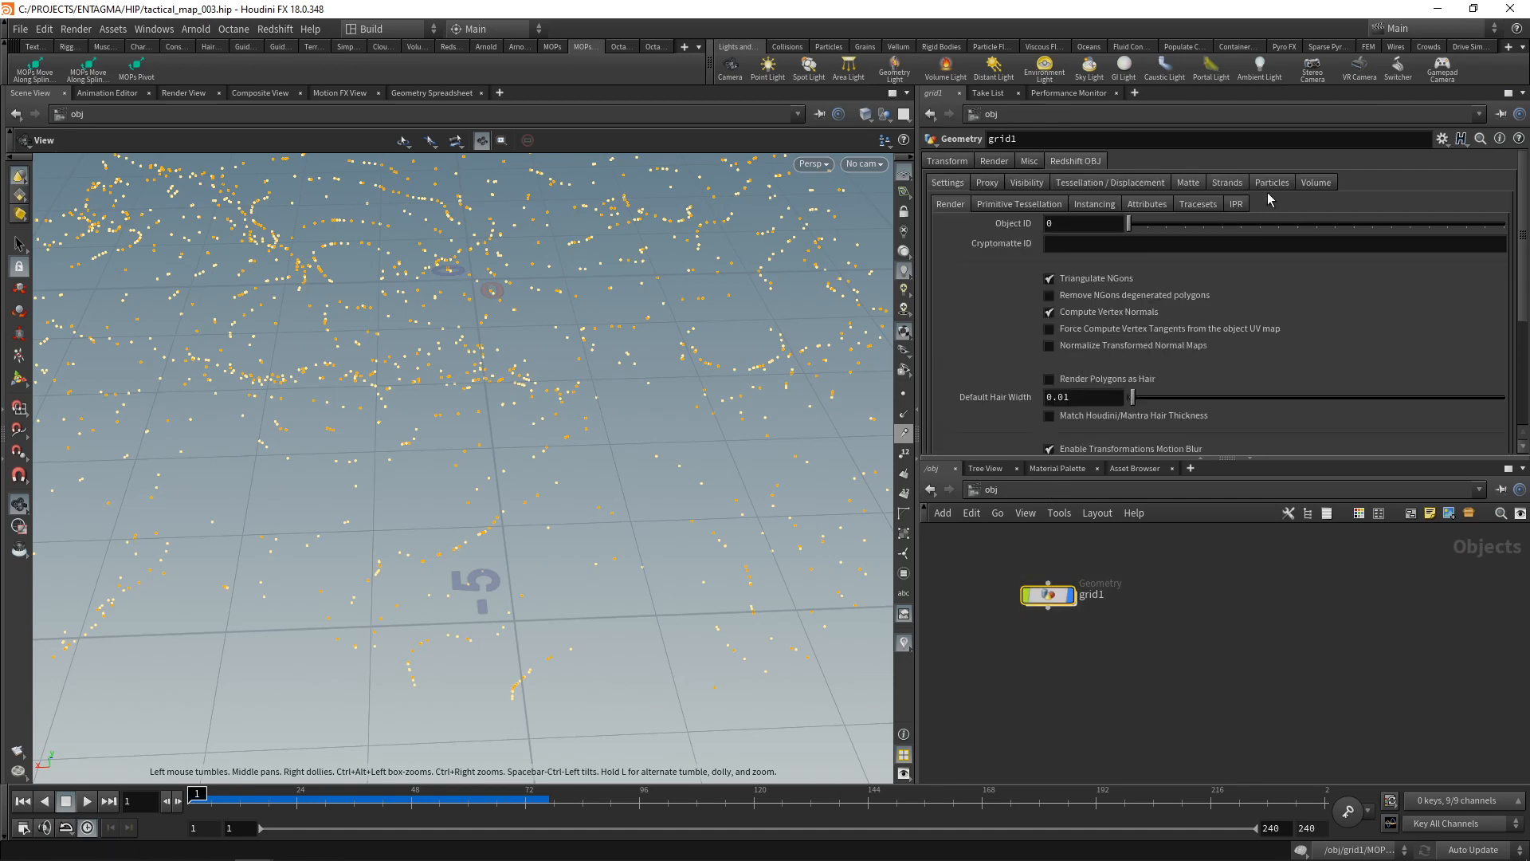
click(1271, 184)
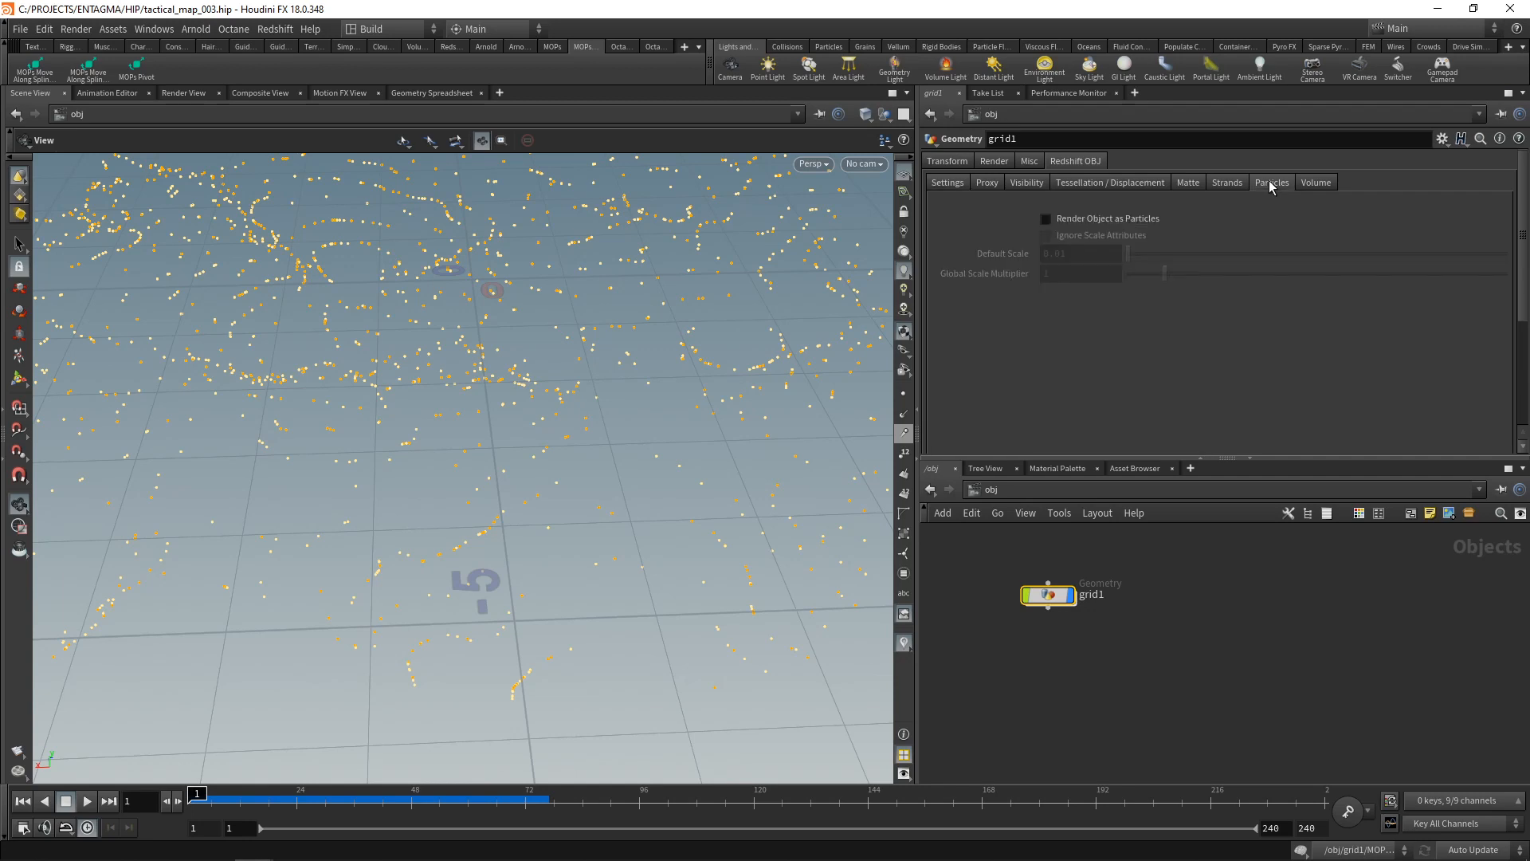
click(1080, 218)
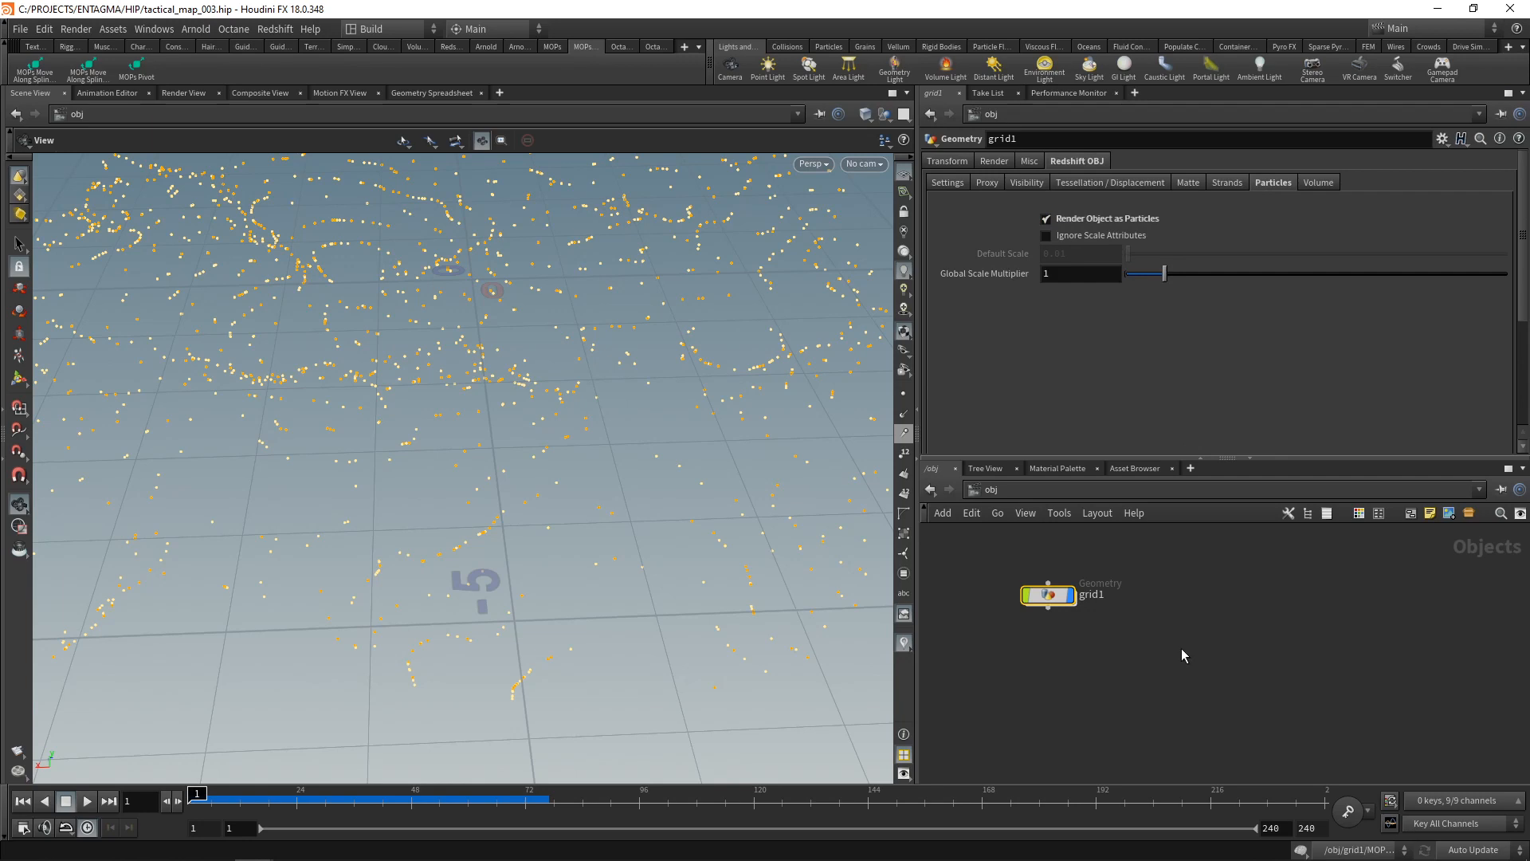
Create a new Geometry object beside grid1 and duplicate it.
key(Tab)
text(geo)
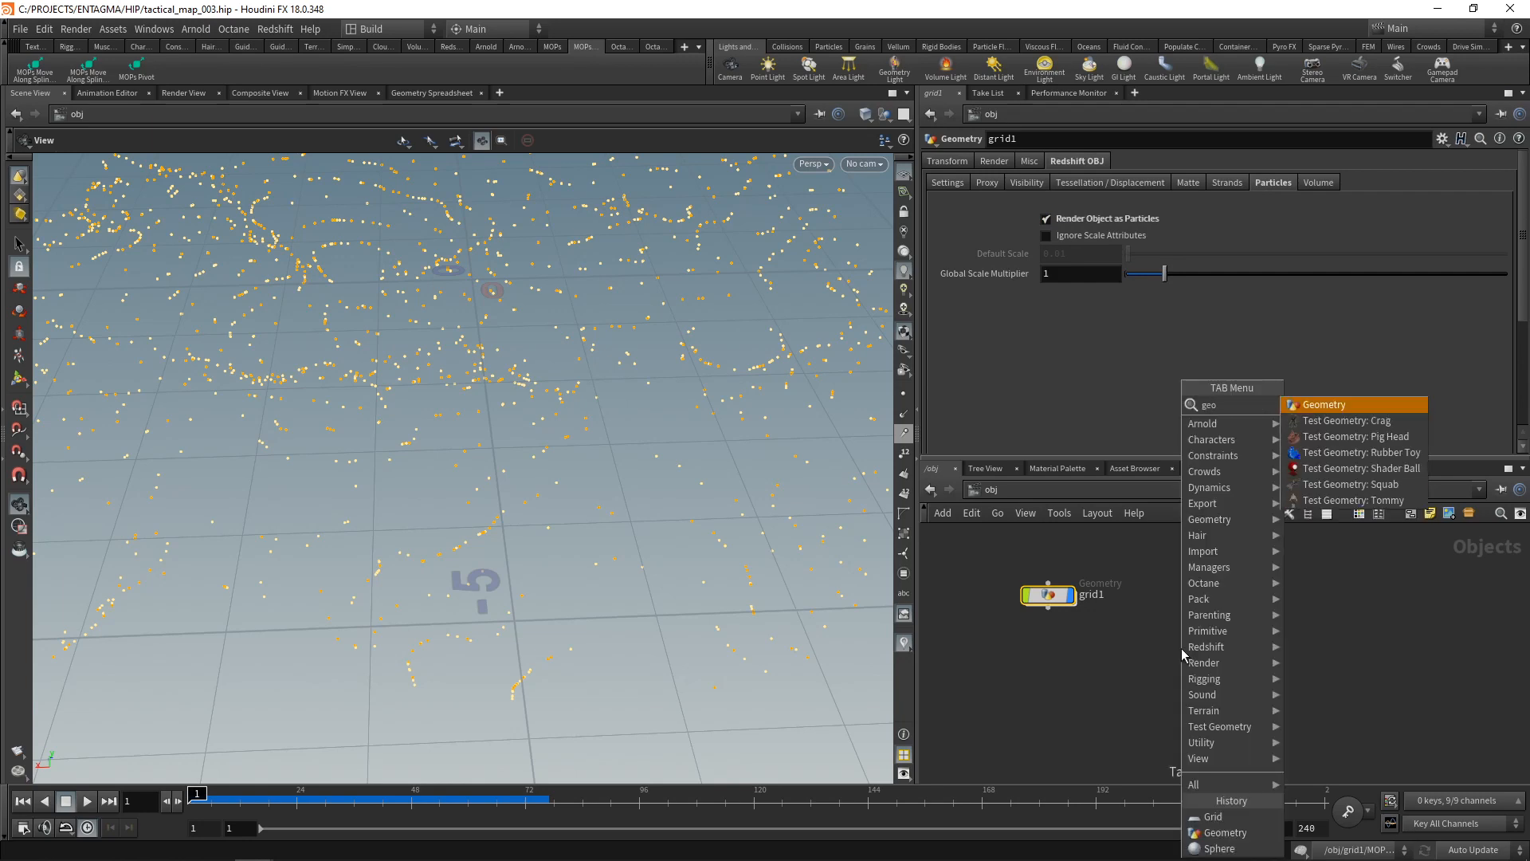
key(Return)
click(1182, 648)
key(ctrl+c)
key(ctrl+v)
Rename the two new Geometry objects lines and terrace.
double_click(1226, 647)
text(lines)
double_click(1328, 687)
text(terrace)
key(Return)
Inside the terrace object, add an Object Merge node that references /obj/grid1/OUT_Terrace.
double_click(1275, 689)
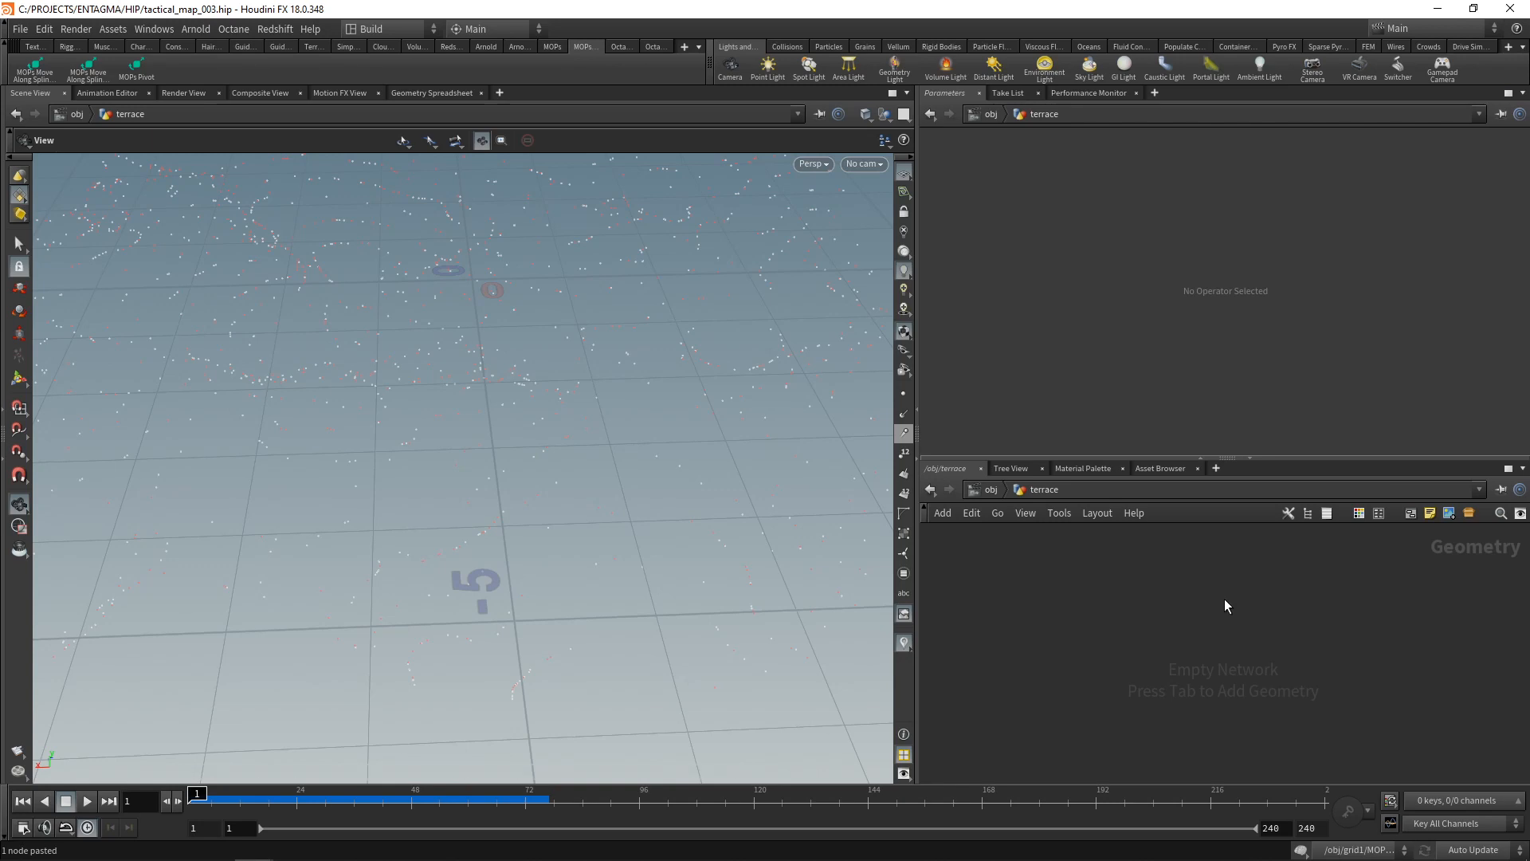
key(Tab)
text(obj)
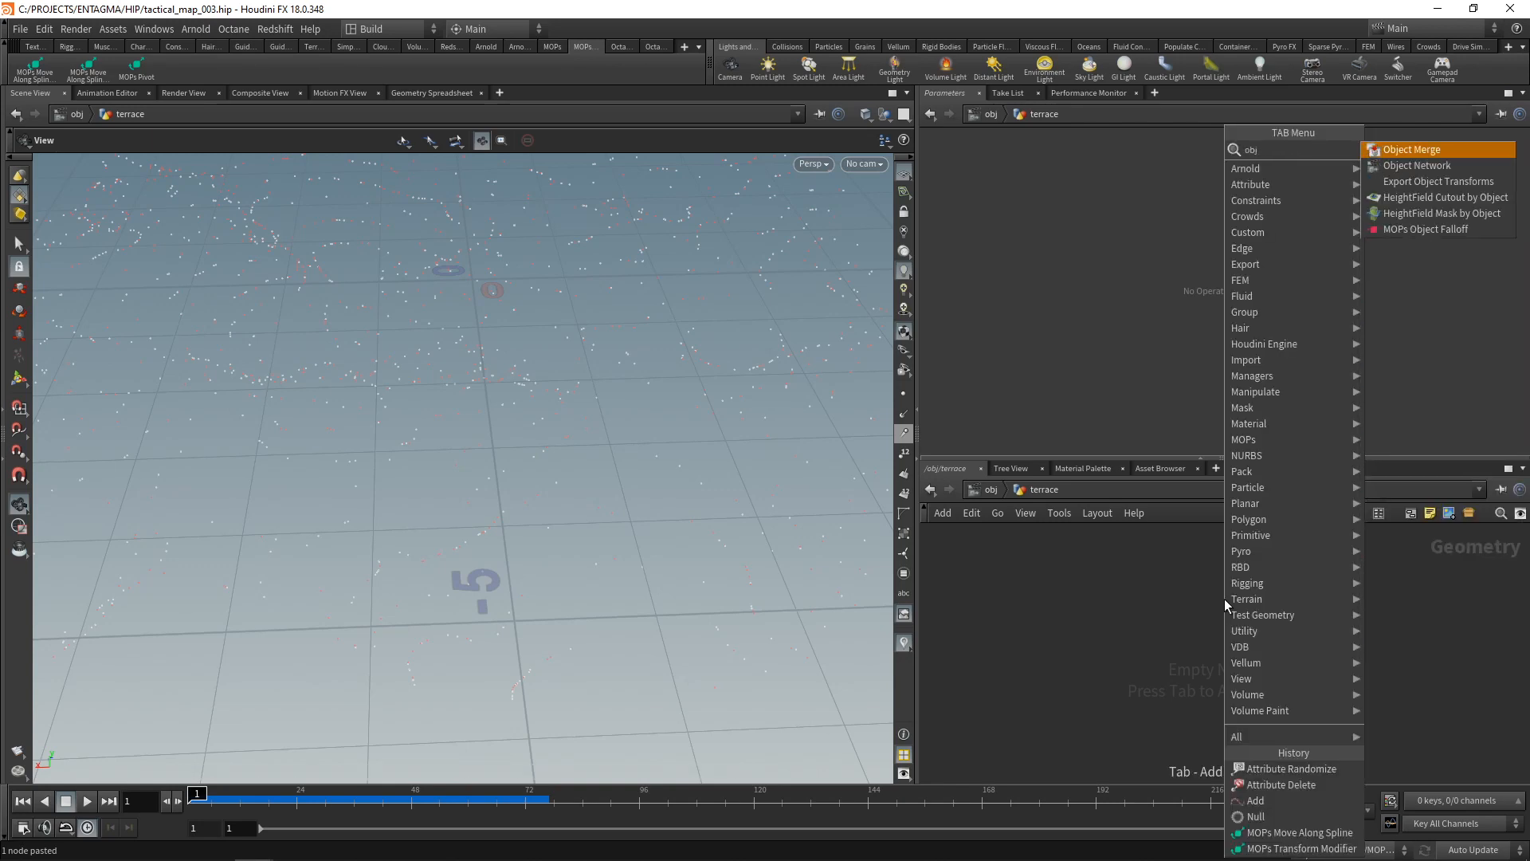
key(Return)
click(1224, 599)
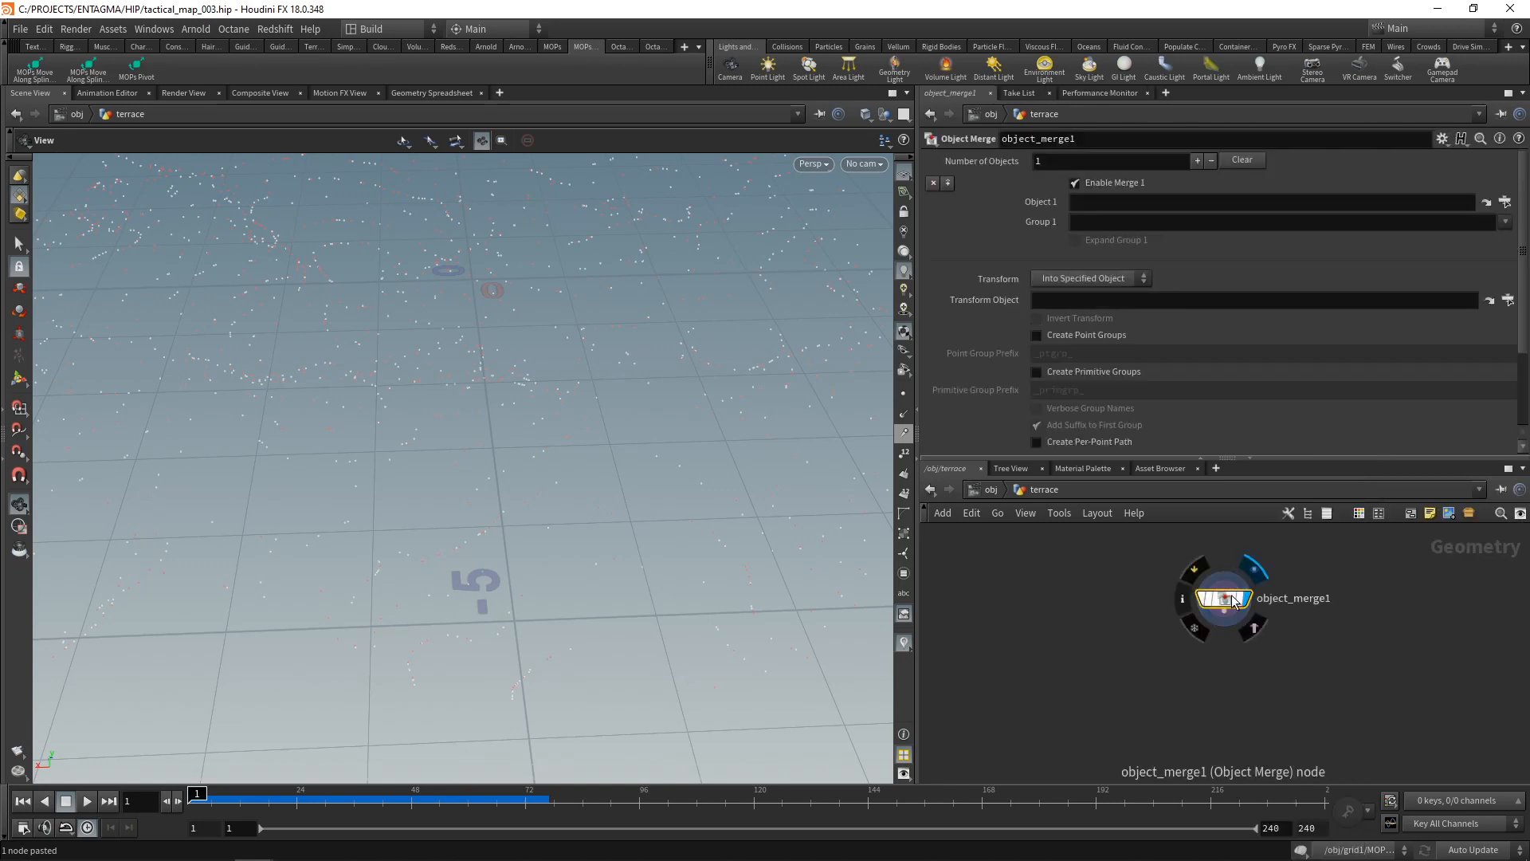
click(1505, 202)
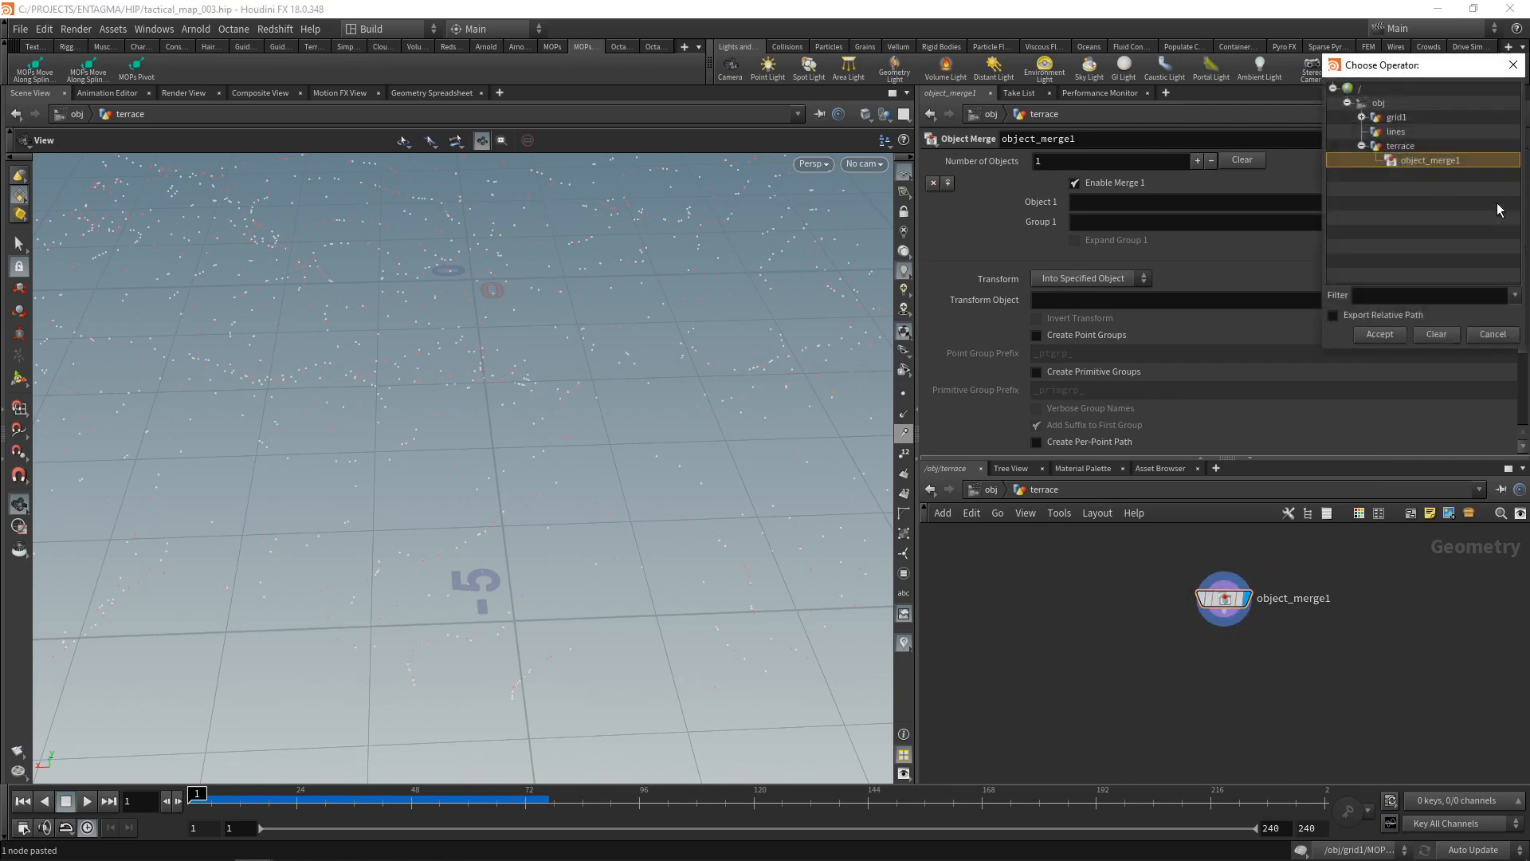
click(1362, 117)
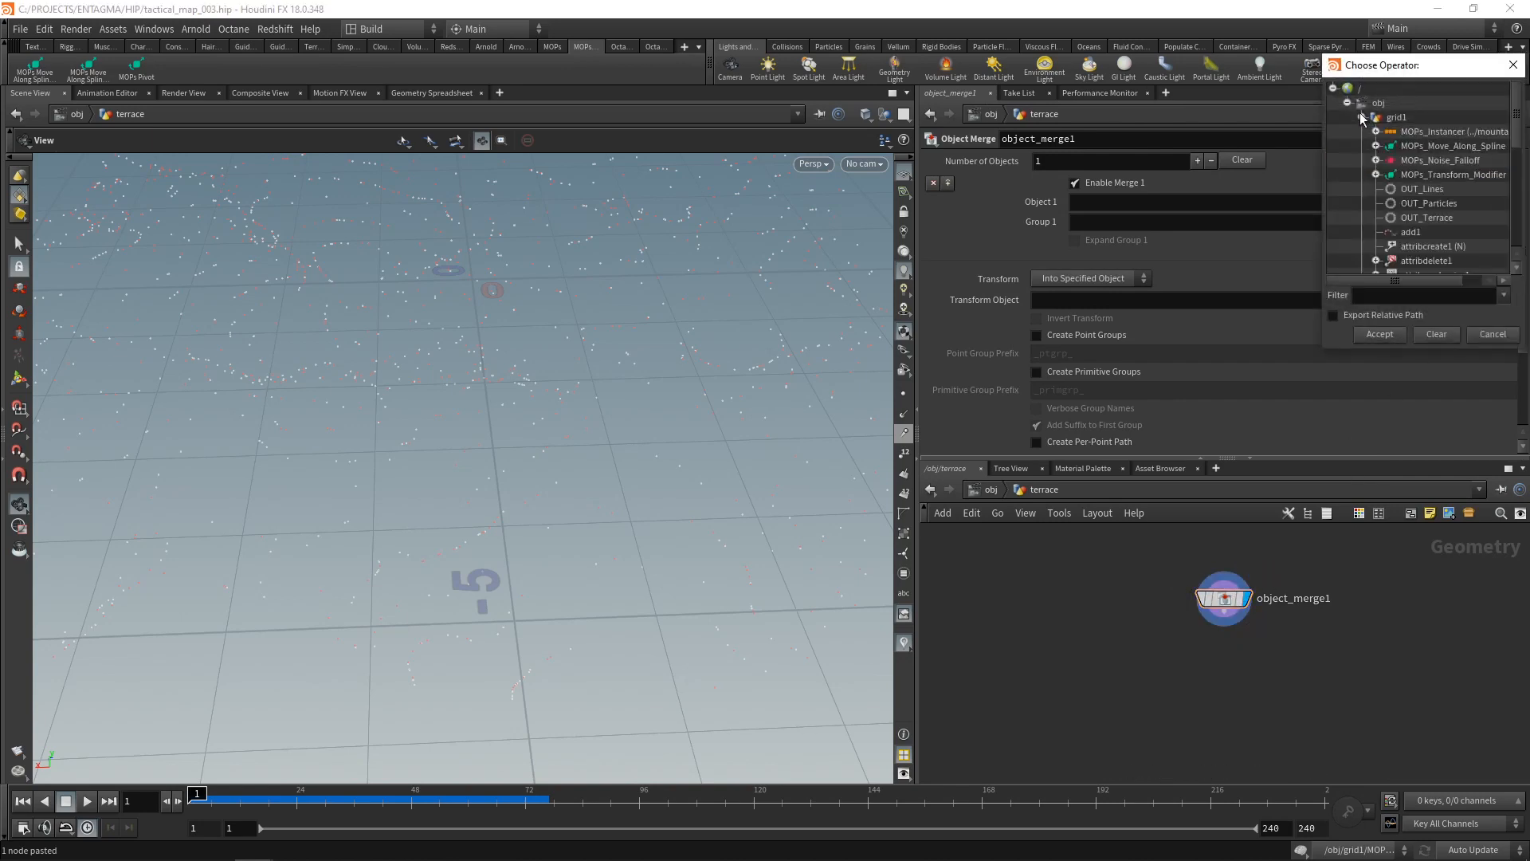
double_click(1419, 217)
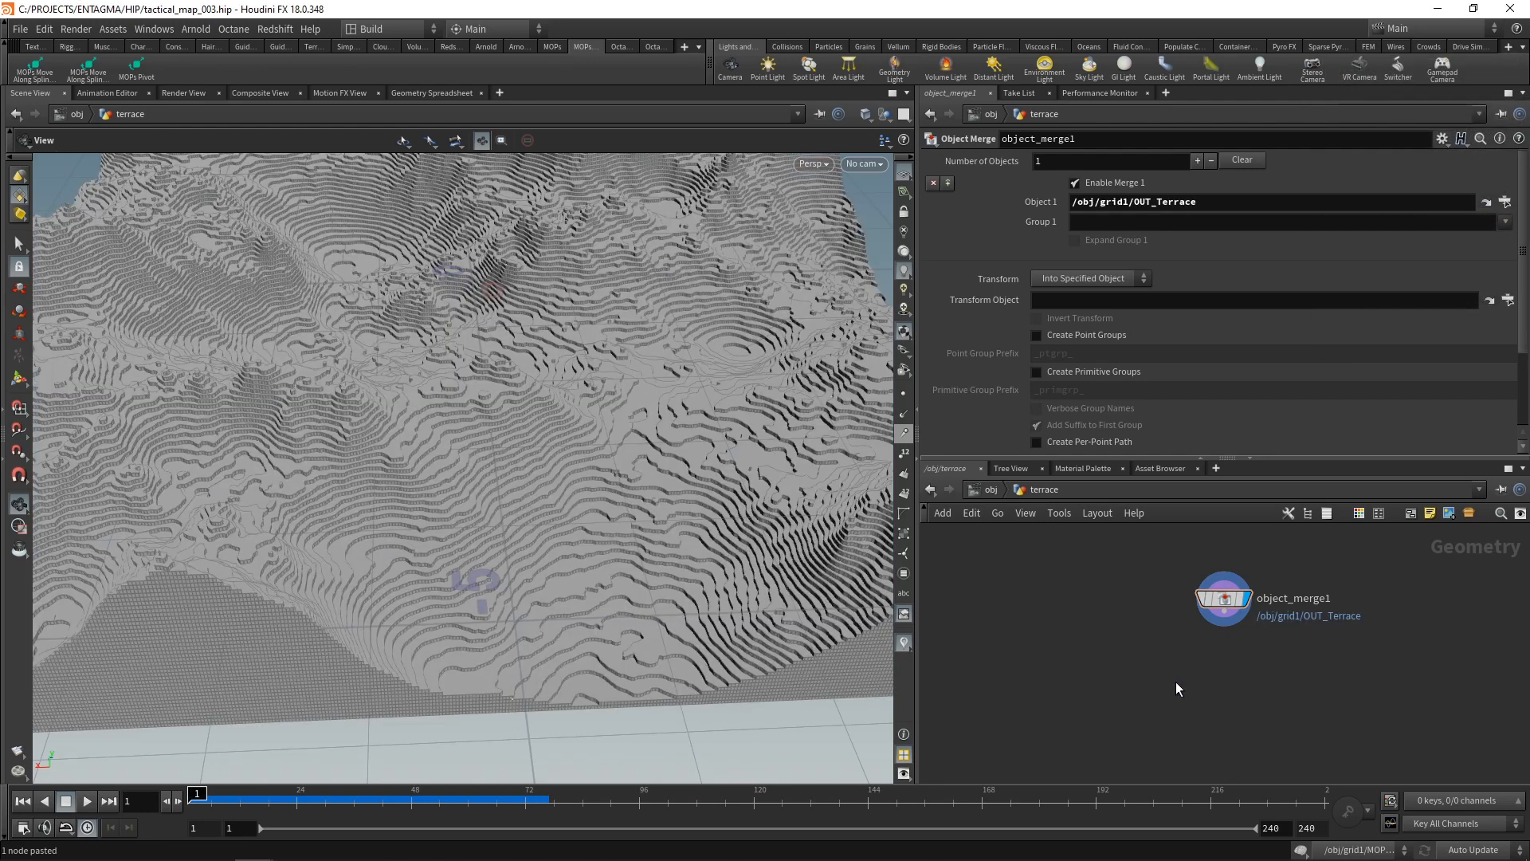
Add a Transform node below the Object Merge inside the terrace object and return to the object level.
key(Tab)
text(trans)
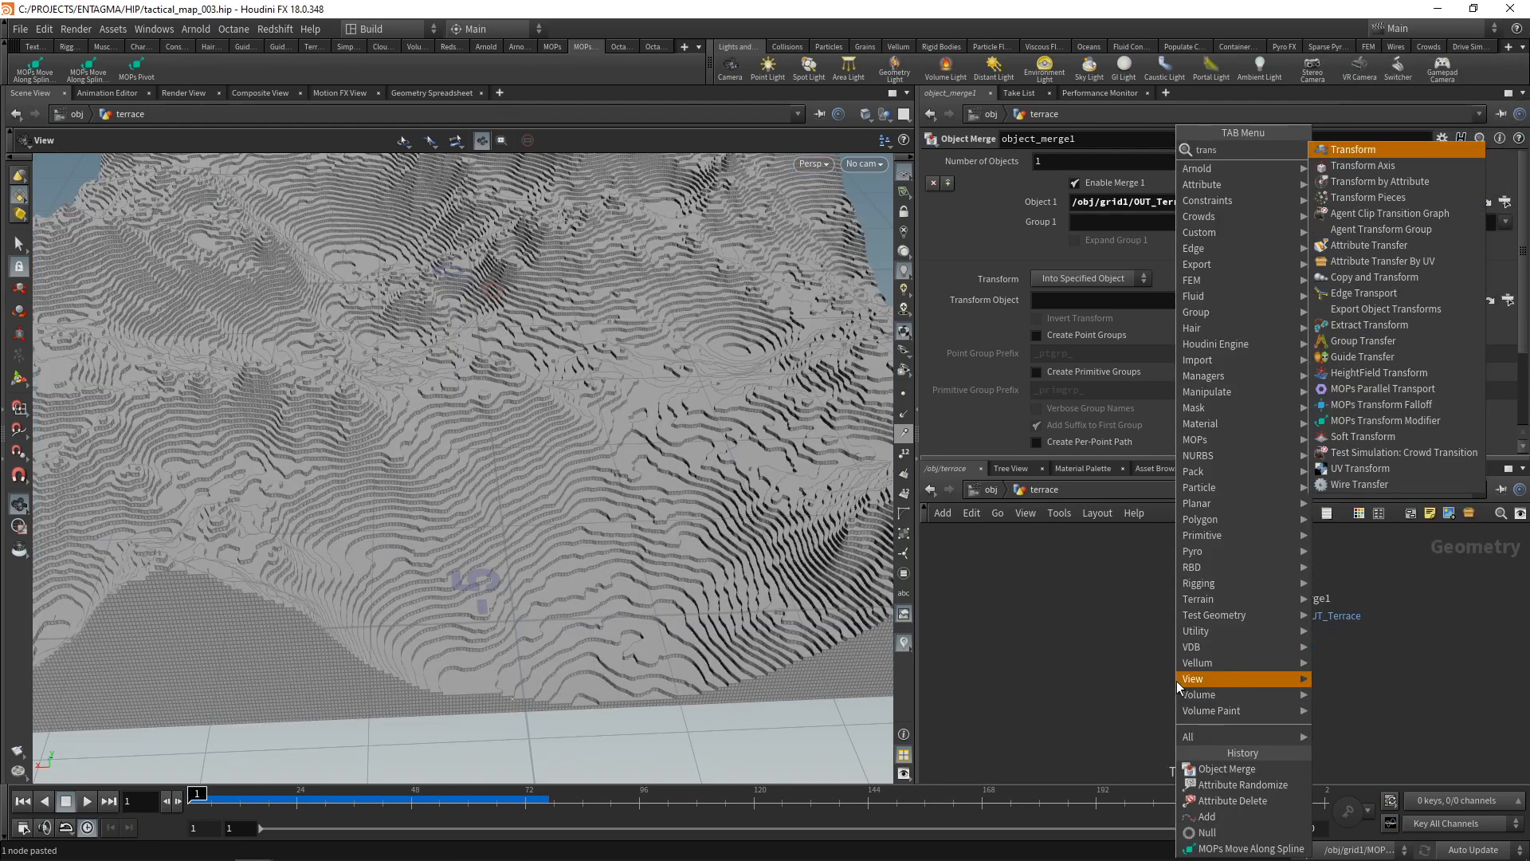
key(Return)
click(1219, 224)
middle_drag(1219, 225, 1197, 254)
key(u)
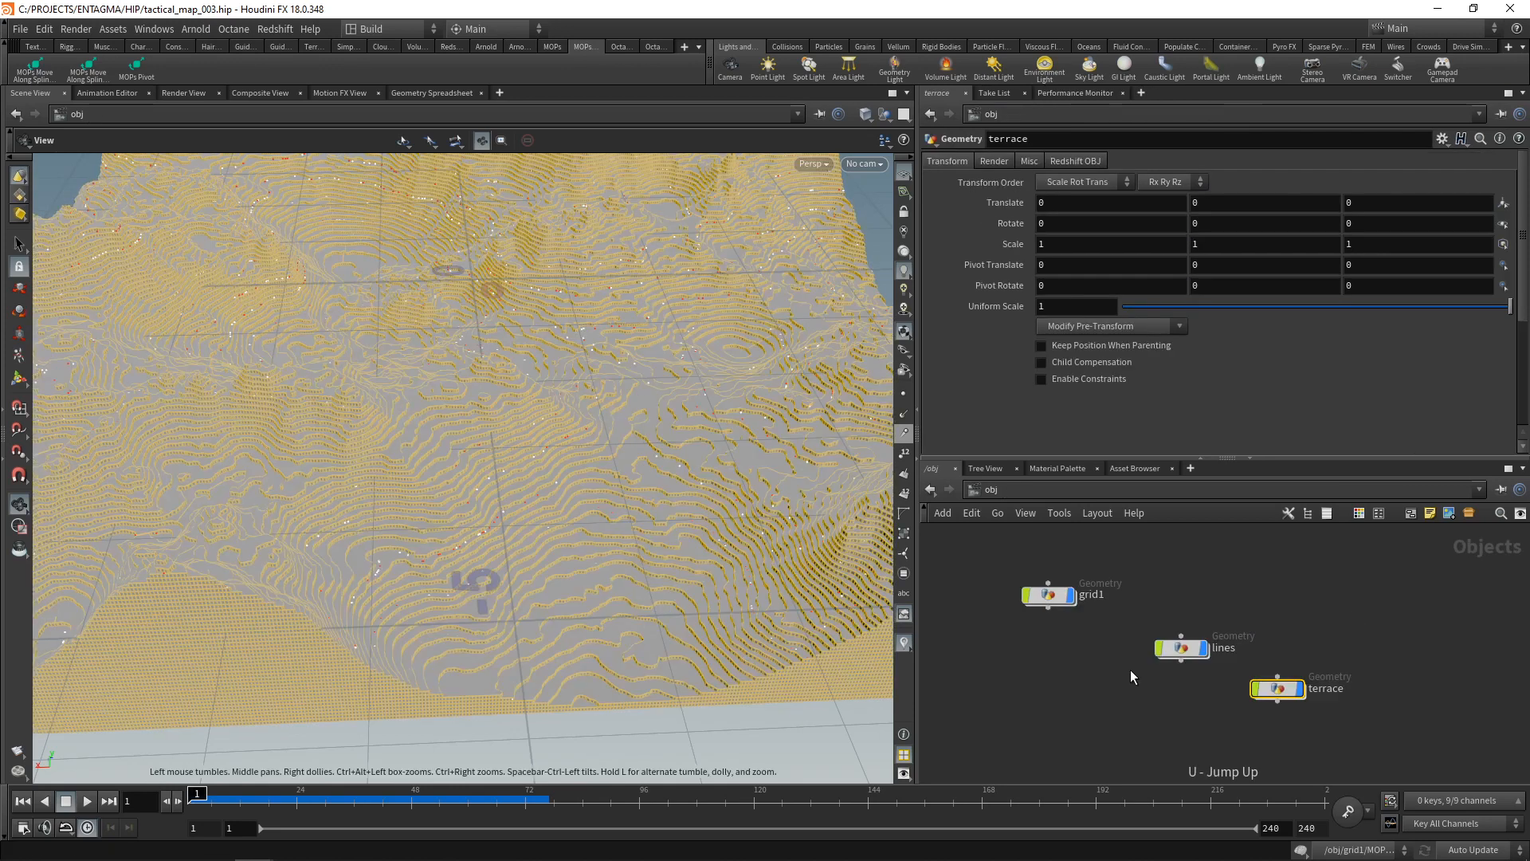
Inside the lines object, add an Object Merge node that references grid1's OUT_Lines, and return to the object level.
double_click(1183, 648)
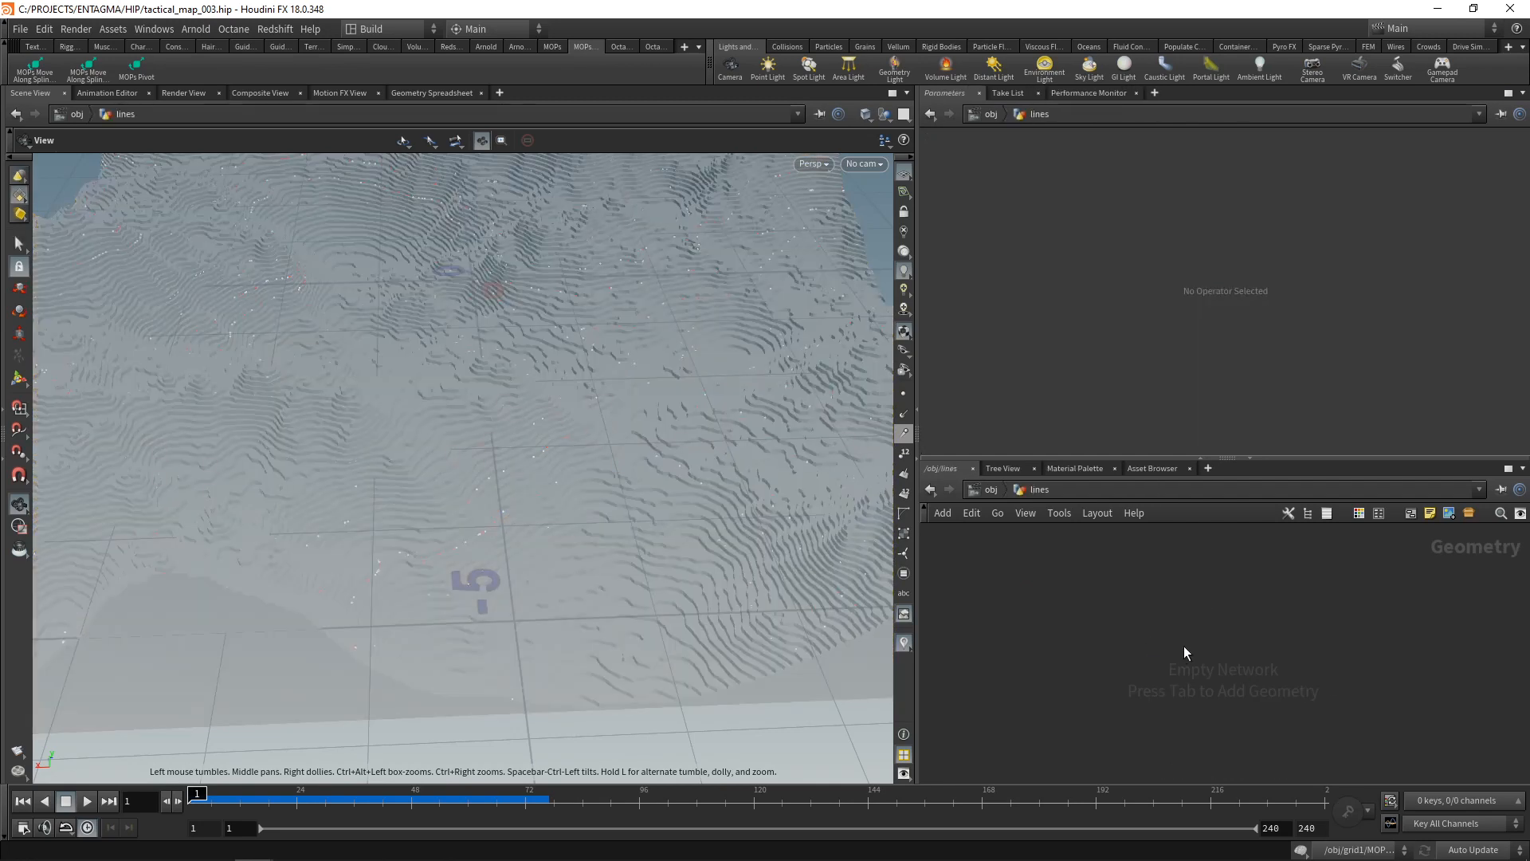
key(Tab)
text(obj)
key(Return)
click(1194, 644)
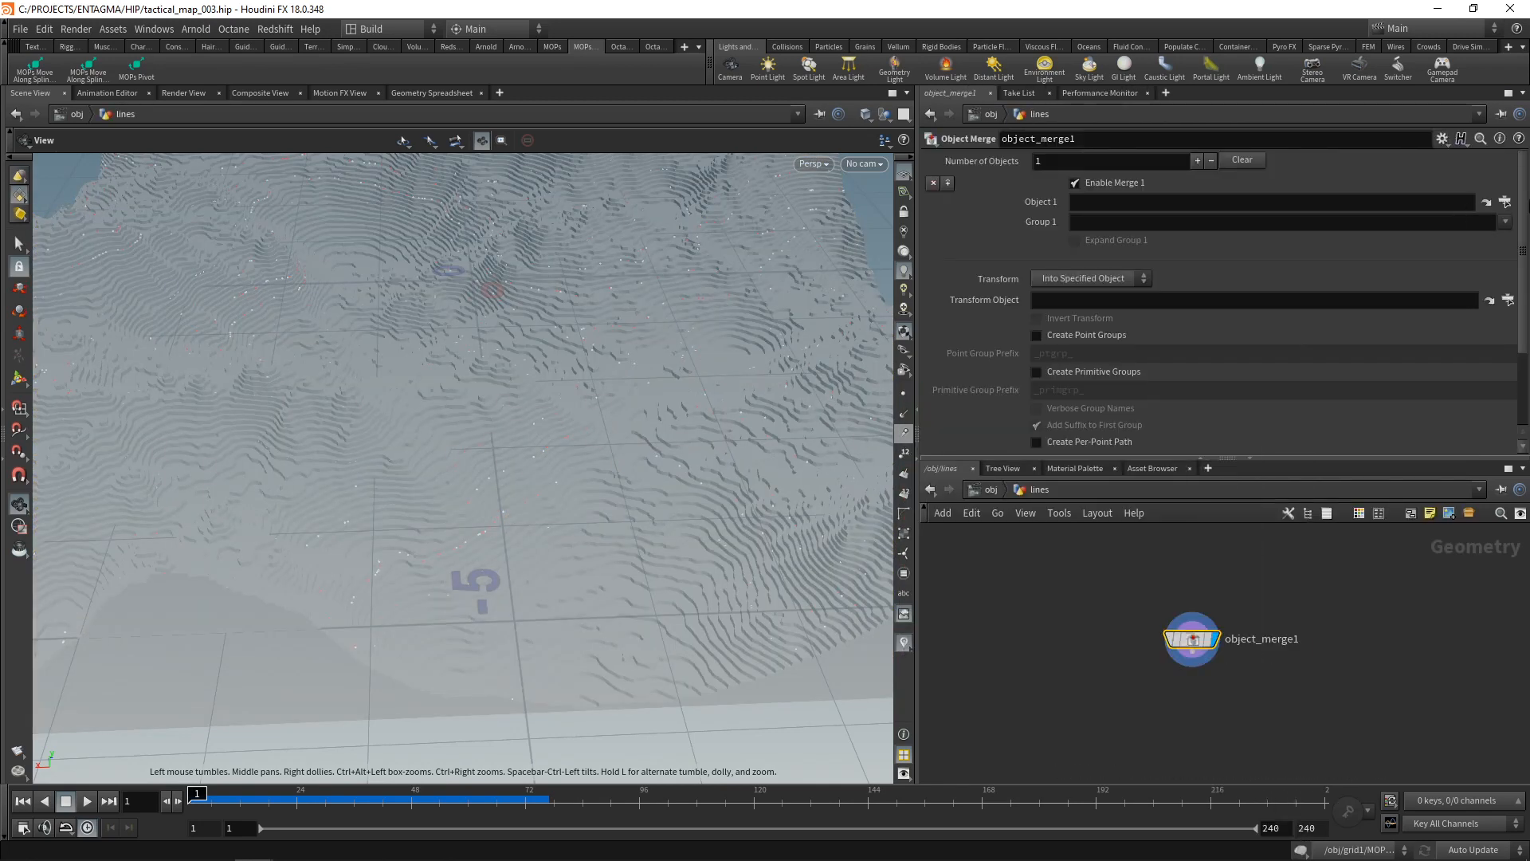
click(1505, 203)
scroll(1433, 179, up, 5)
click(1440, 132)
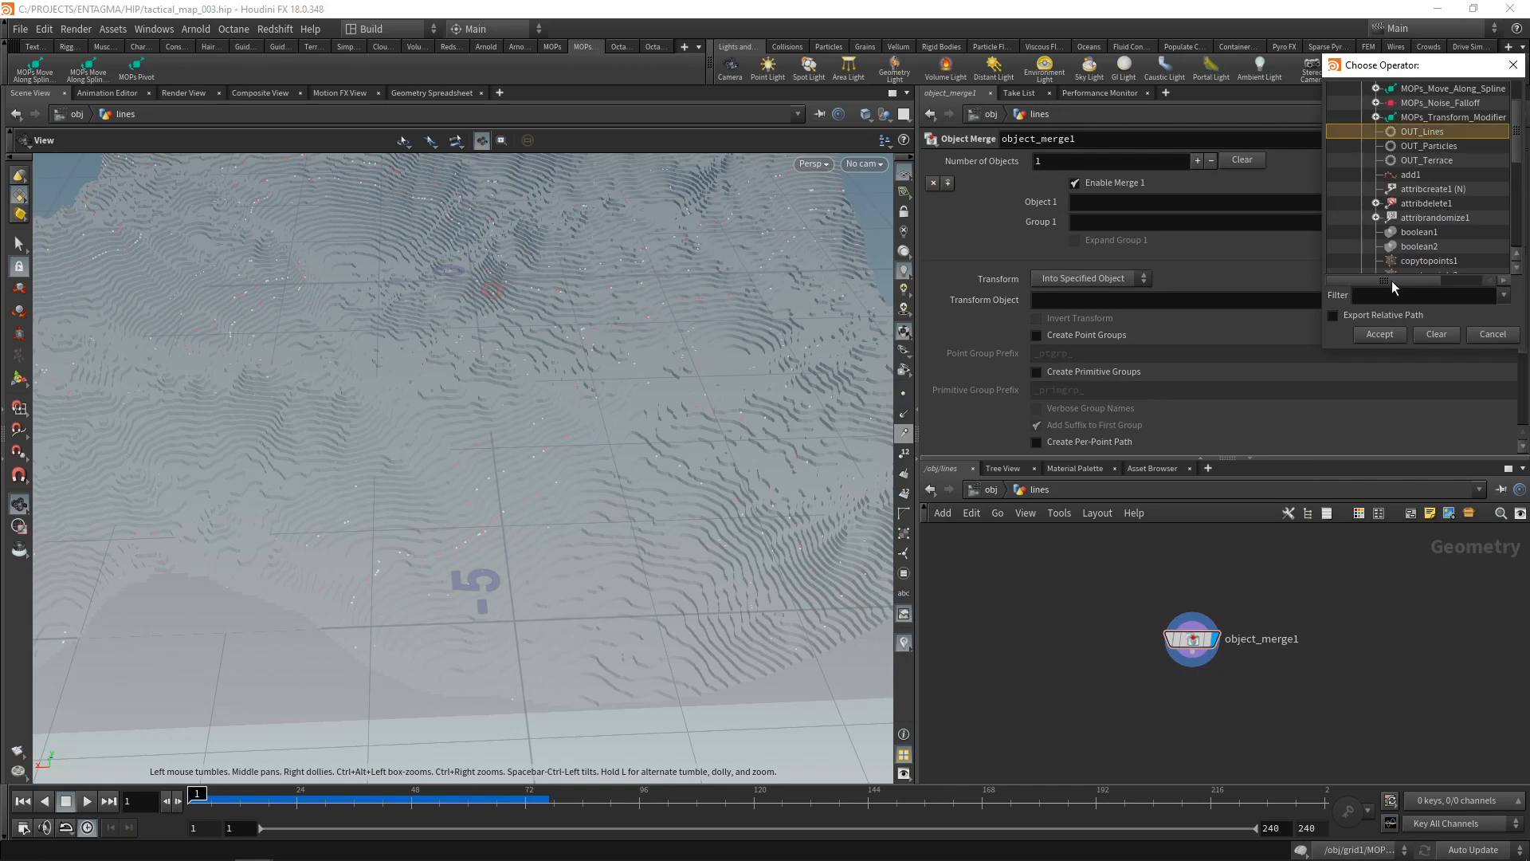
click(1396, 335)
key(u)
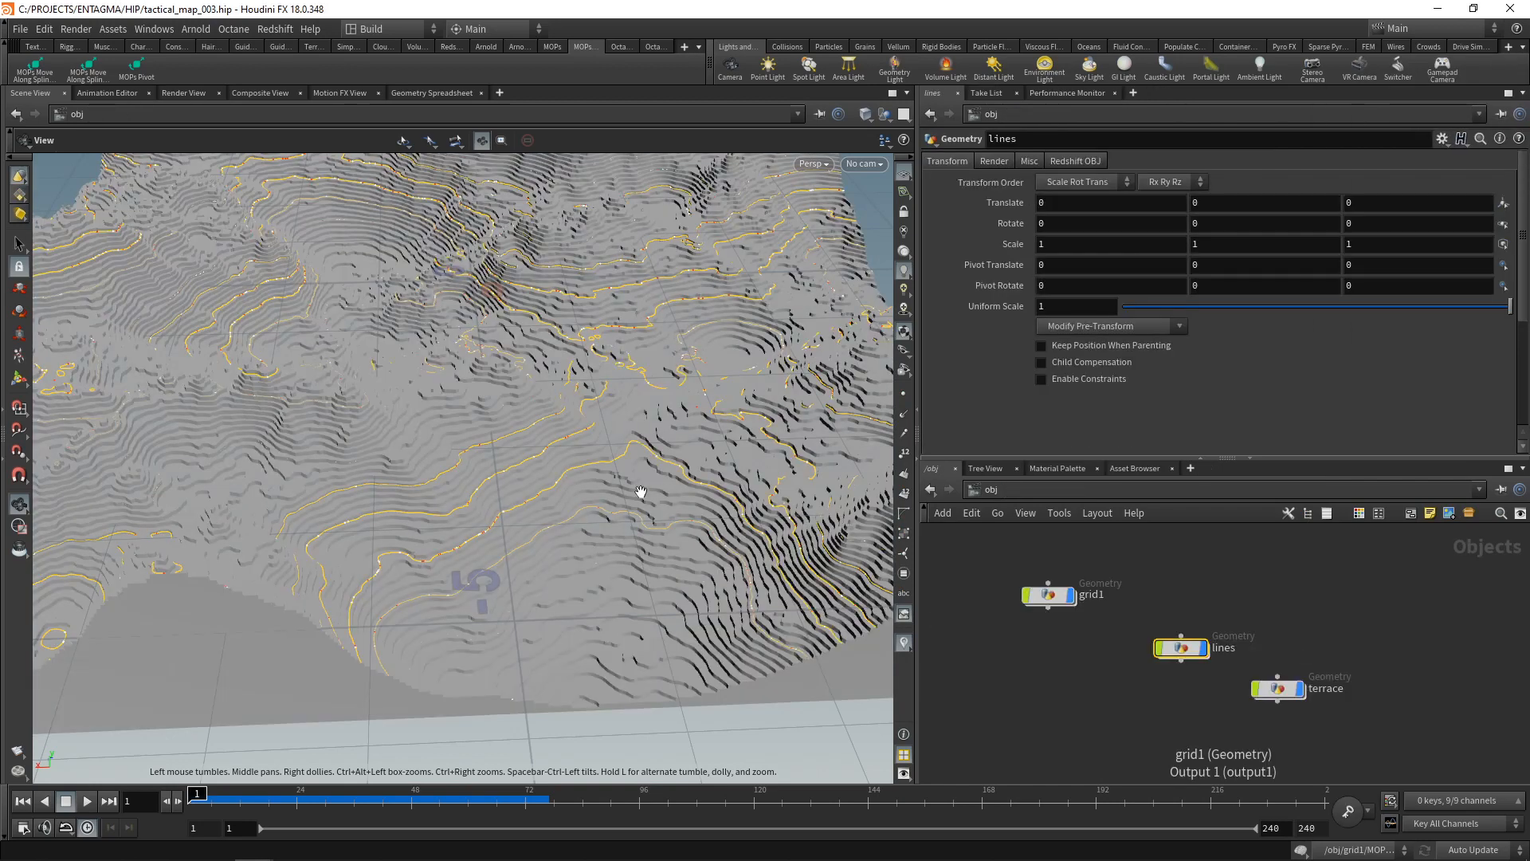
Adjust the vertical translation of the terrace's Transform node and save the scene.
right_drag(378, 613, 587, 537)
drag(588, 536, 560, 451)
click(1277, 687)
key(Return)
click(1243, 223)
key(BackSpace)
text(3)
key(Return)
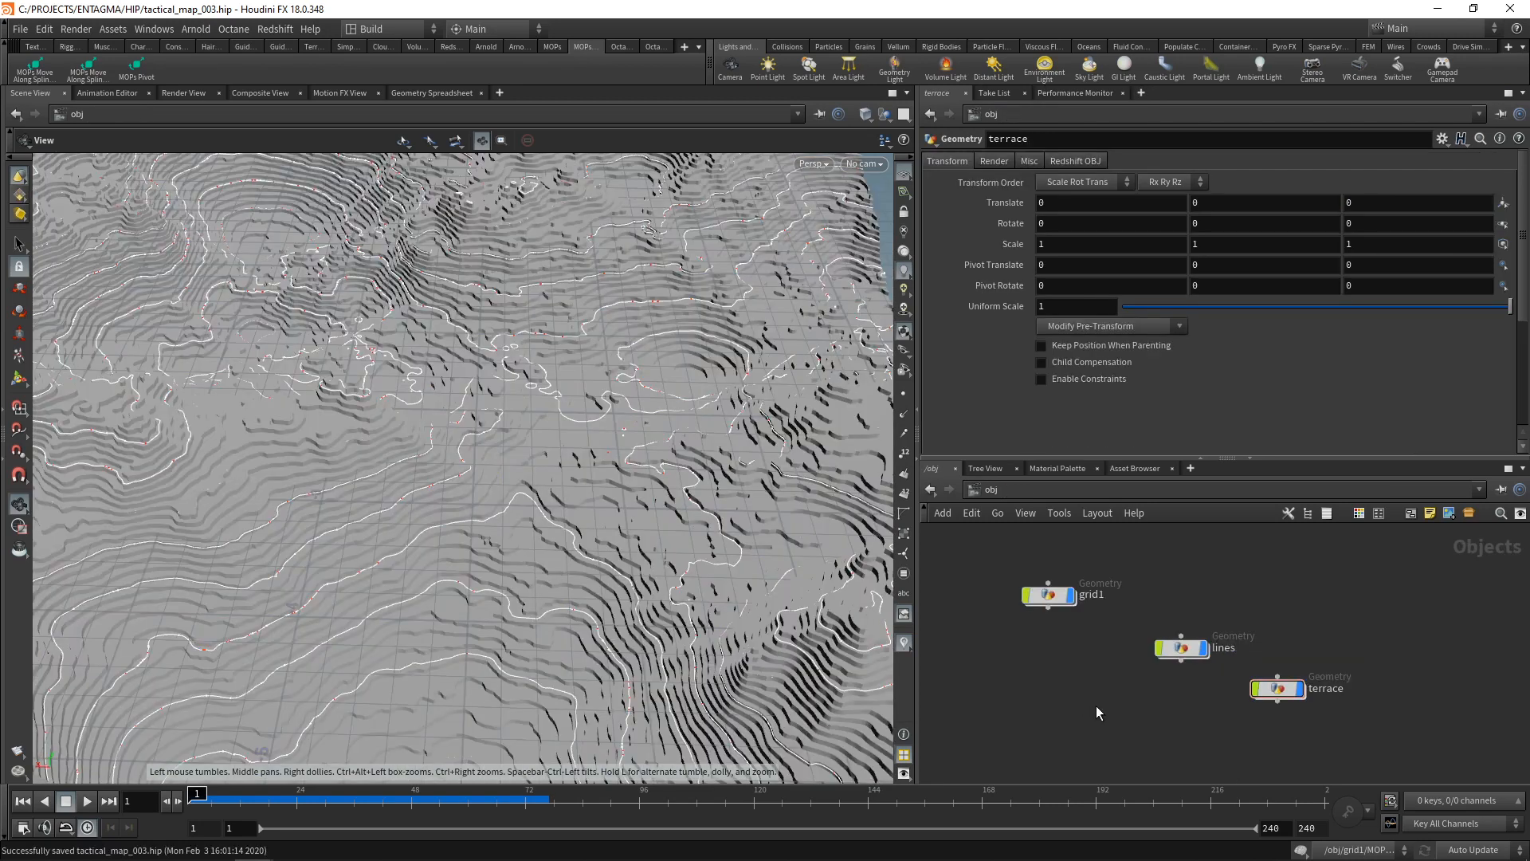
Enable Render Object as Strands for the lines object, with Cylinder as strand type and 0 maximum tessellation subdivisions.
drag(1092, 705, 1212, 620)
click(1076, 161)
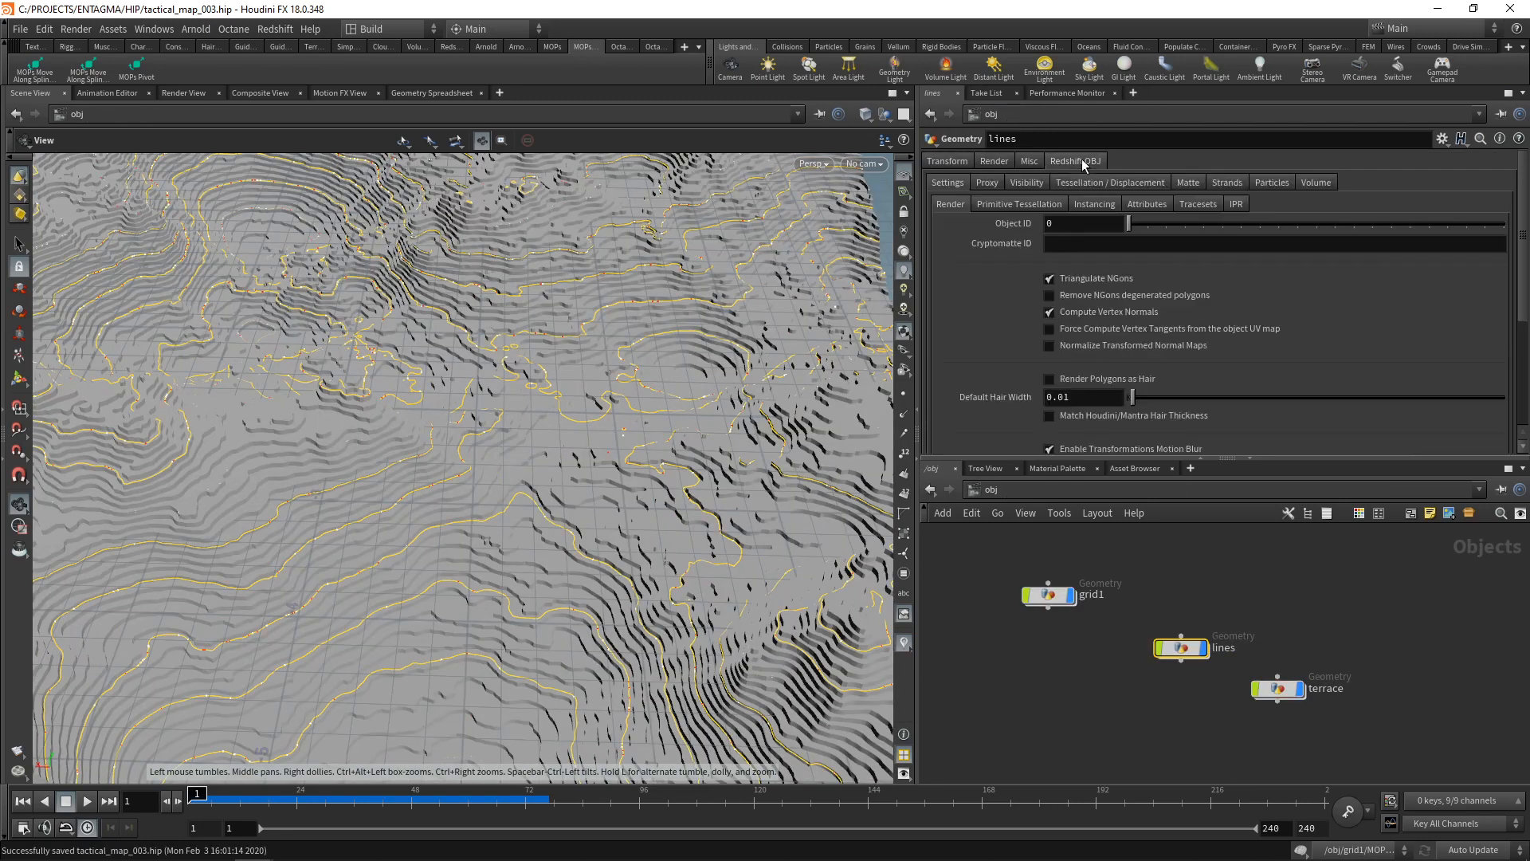
click(1228, 182)
click(1070, 219)
click(1076, 238)
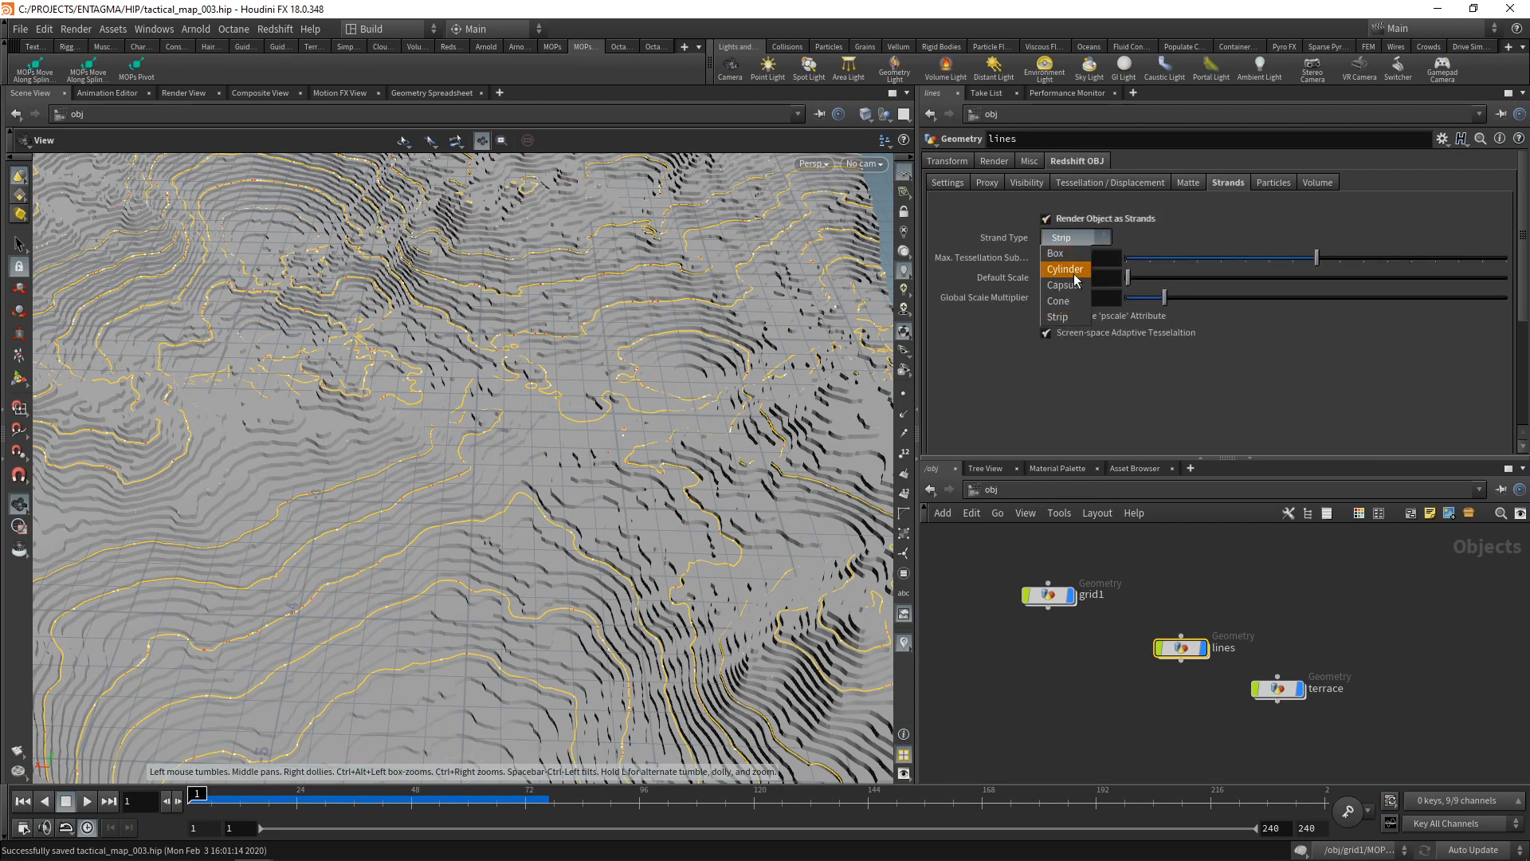
click(1068, 269)
click(1070, 256)
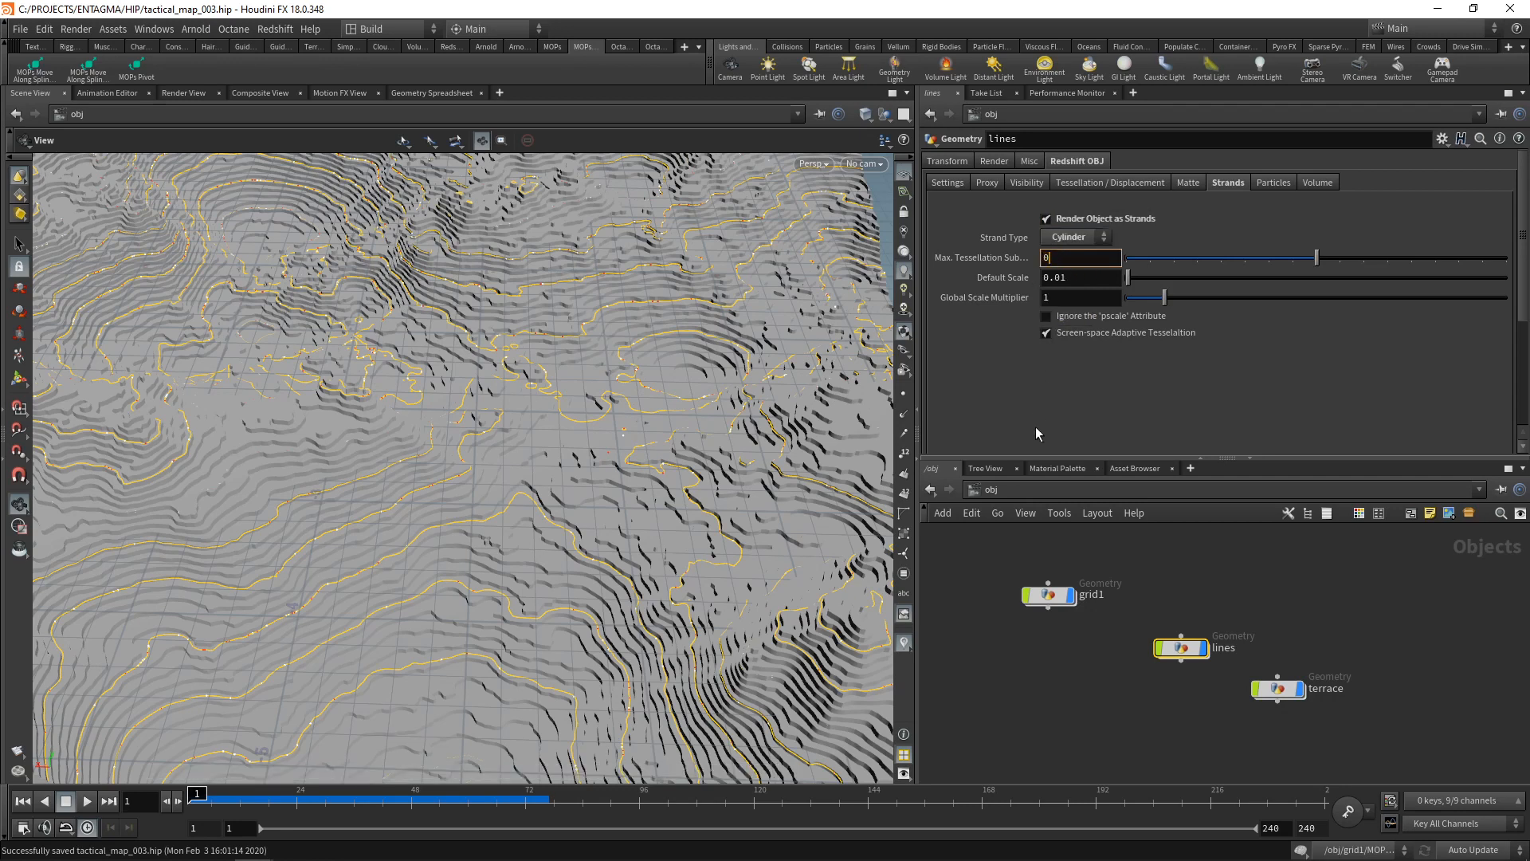
text(0)
key(Return)
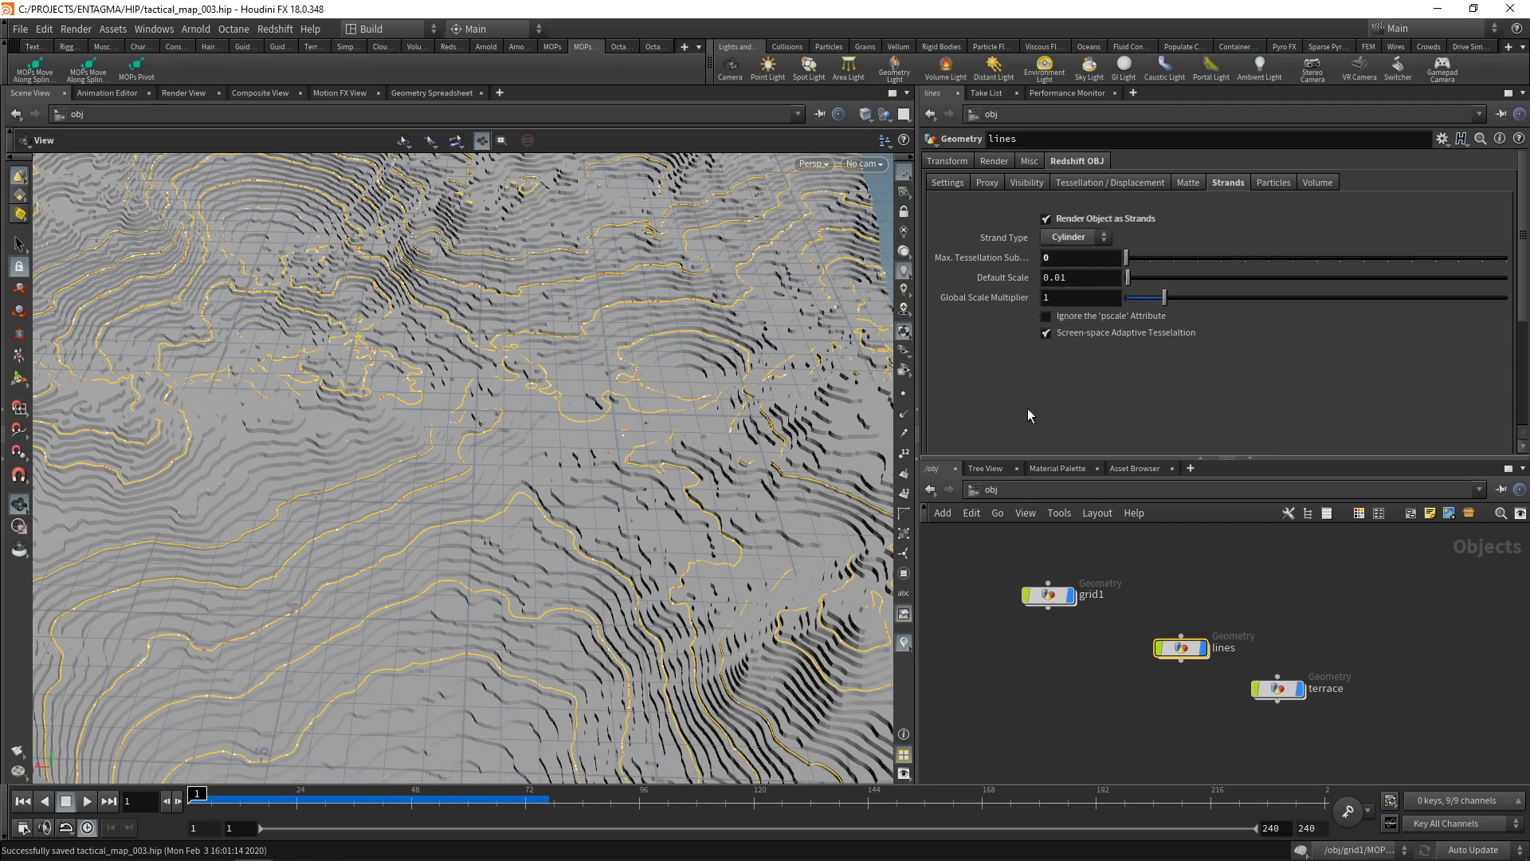
Make the lines object's strands ignore the pscale attribute and set their Default Scale to 0.002.
click(1047, 316)
click(1097, 281)
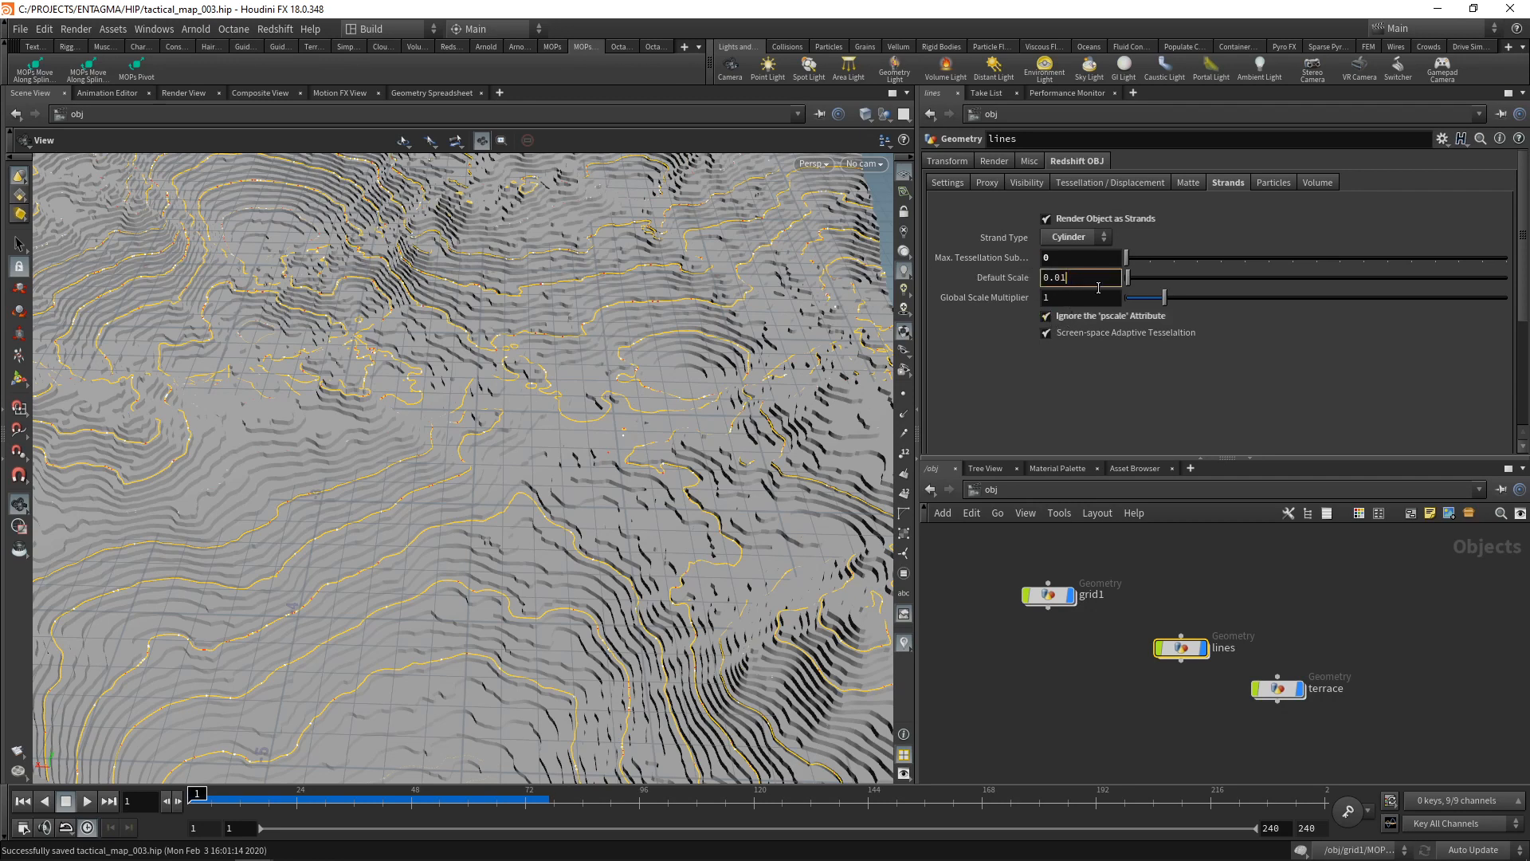
key(BackSpace)
text(0)
key(Return)
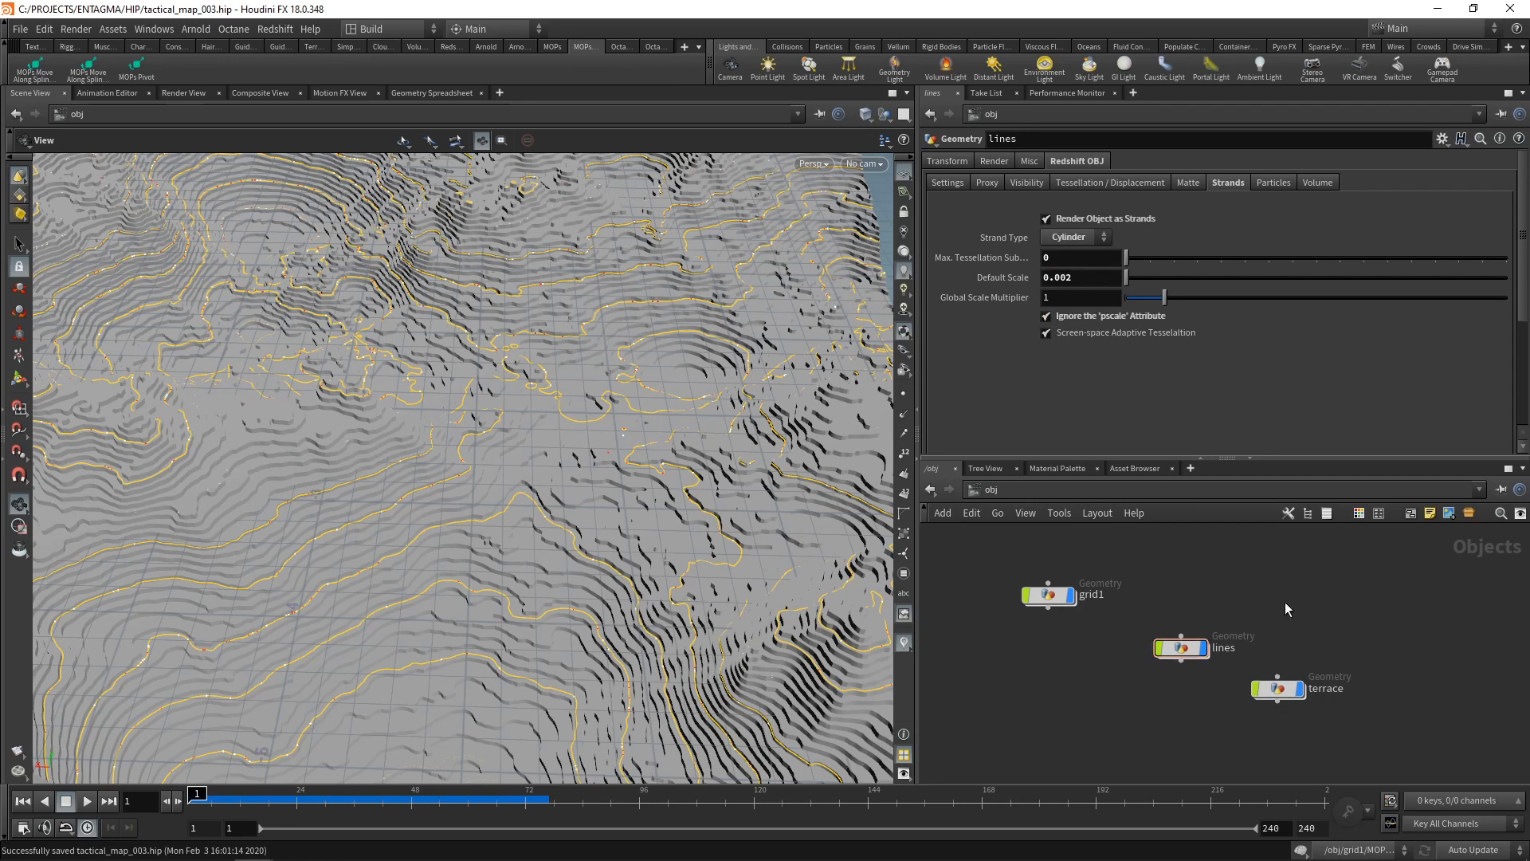
click(1285, 601)
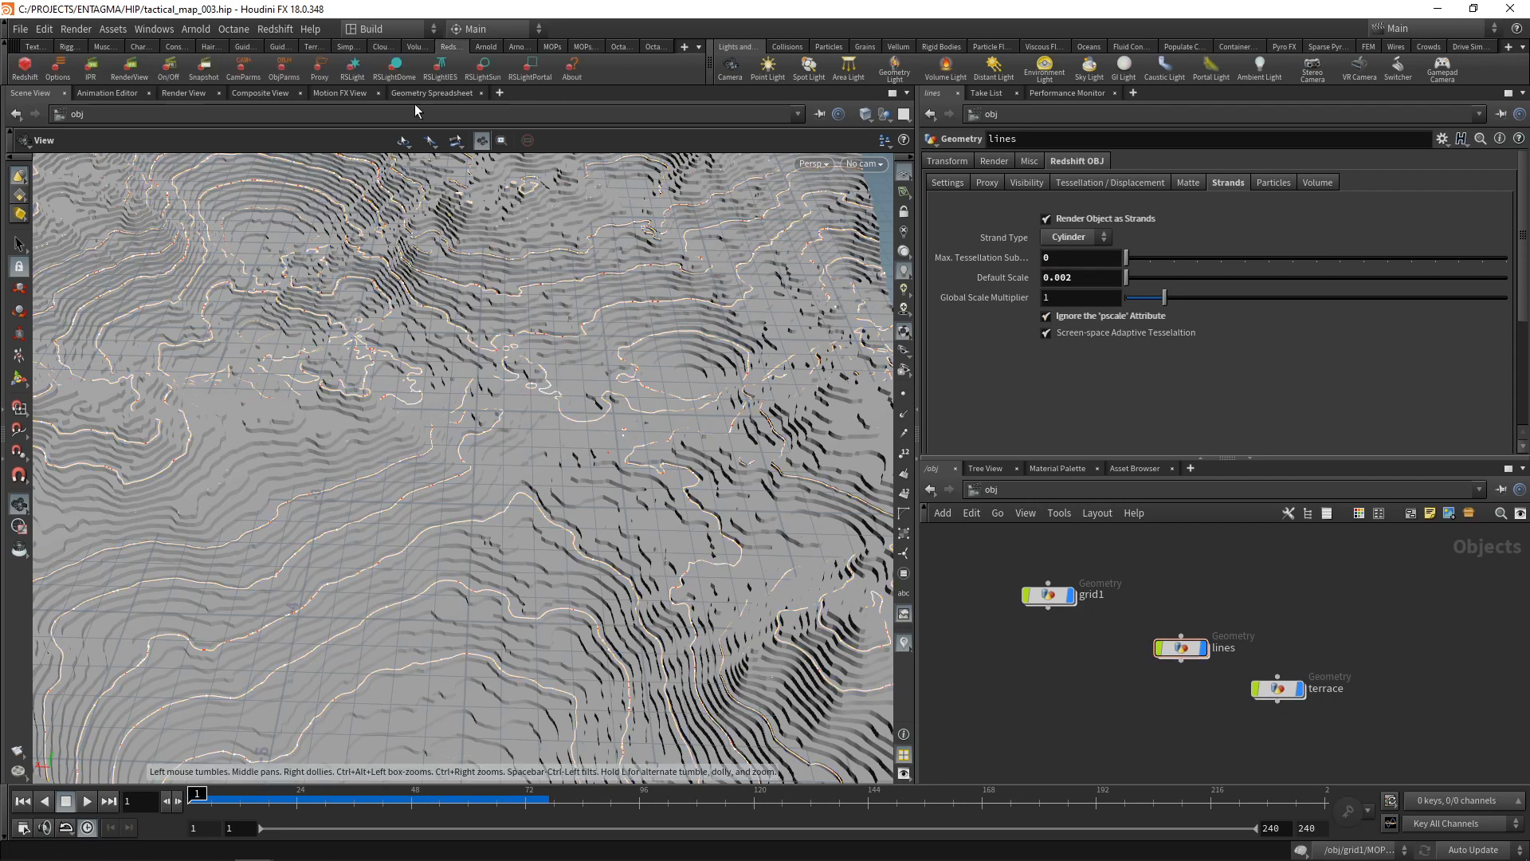
Add a Redshift dome light to the scene and create the Redshift ROP and IPR output nodes.
click(394, 69)
click(25, 68)
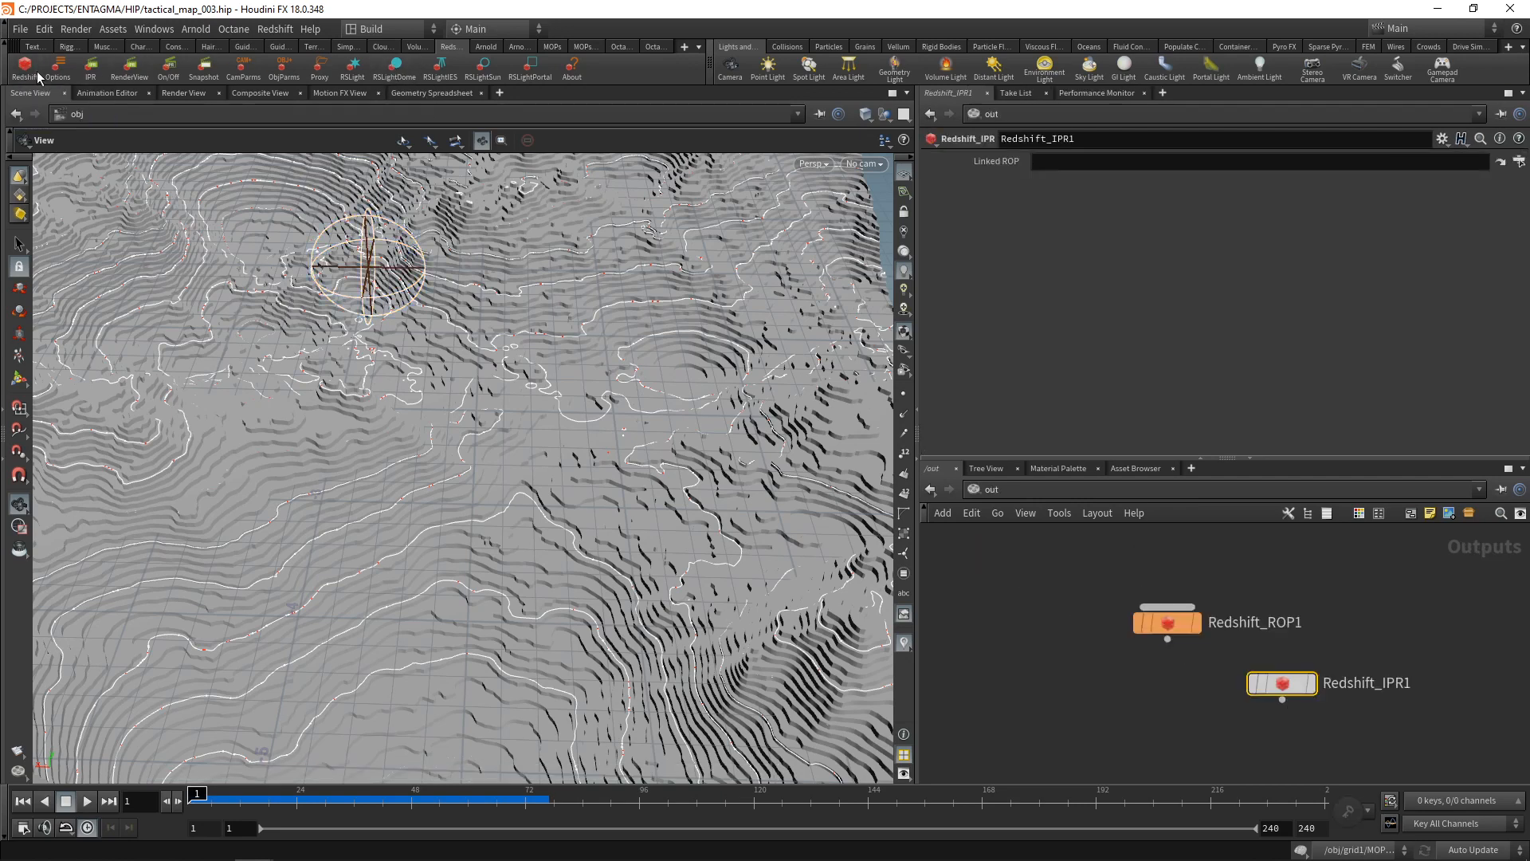
Close the Tree View, Material Palette and Asset Browser panes and open two more network editor panes in their place.
click(1019, 468)
click(1037, 469)
click(1033, 469)
click(1438, 621)
key(ctrl+t)
key(ctrl+t)
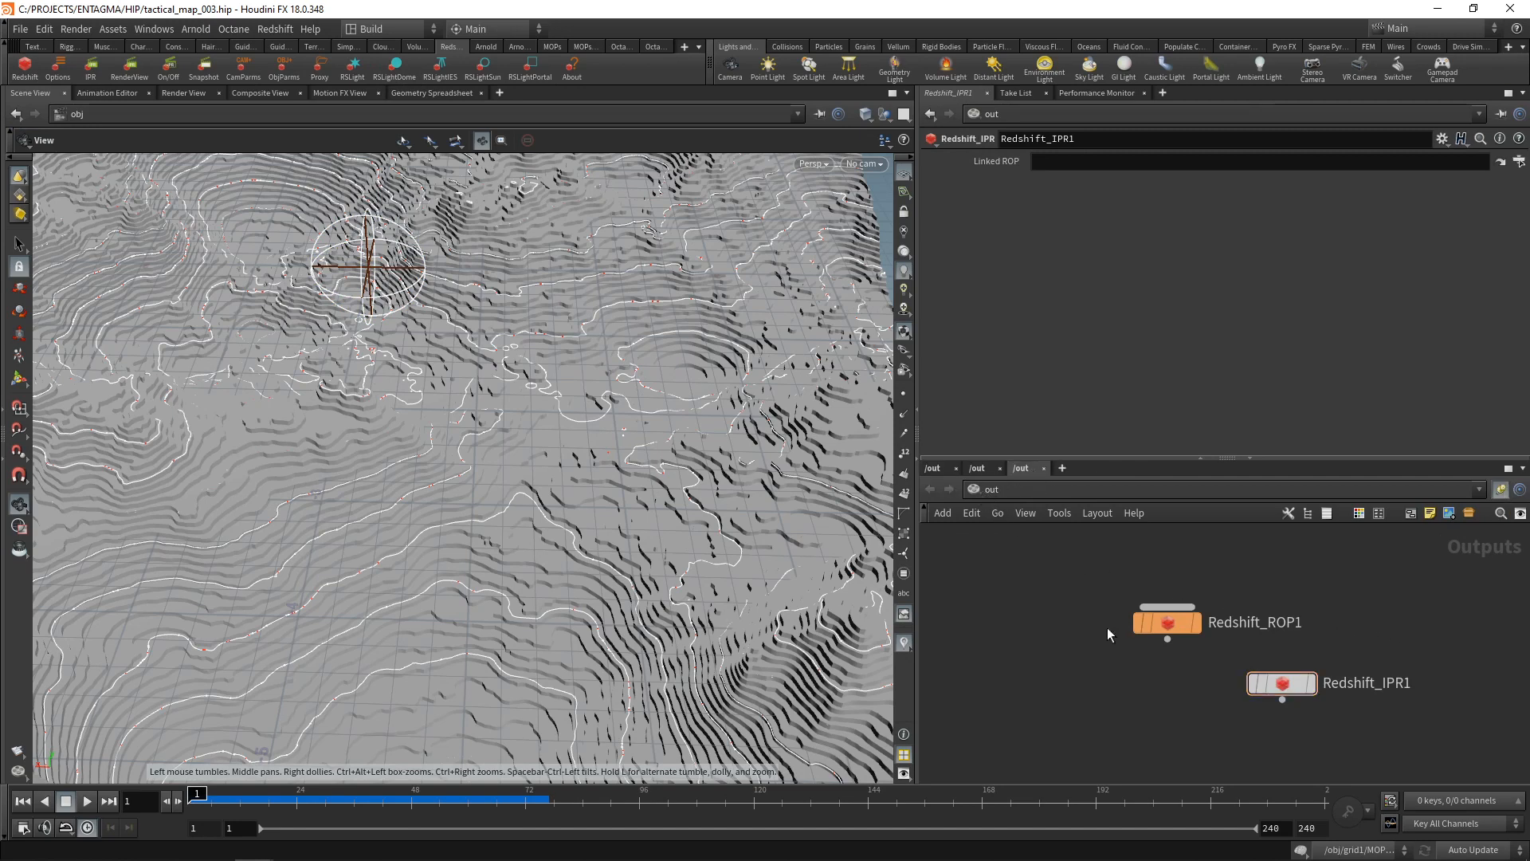
Point the second network editor pane at /mat and the first one at /obj.
click(989, 491)
click(1013, 548)
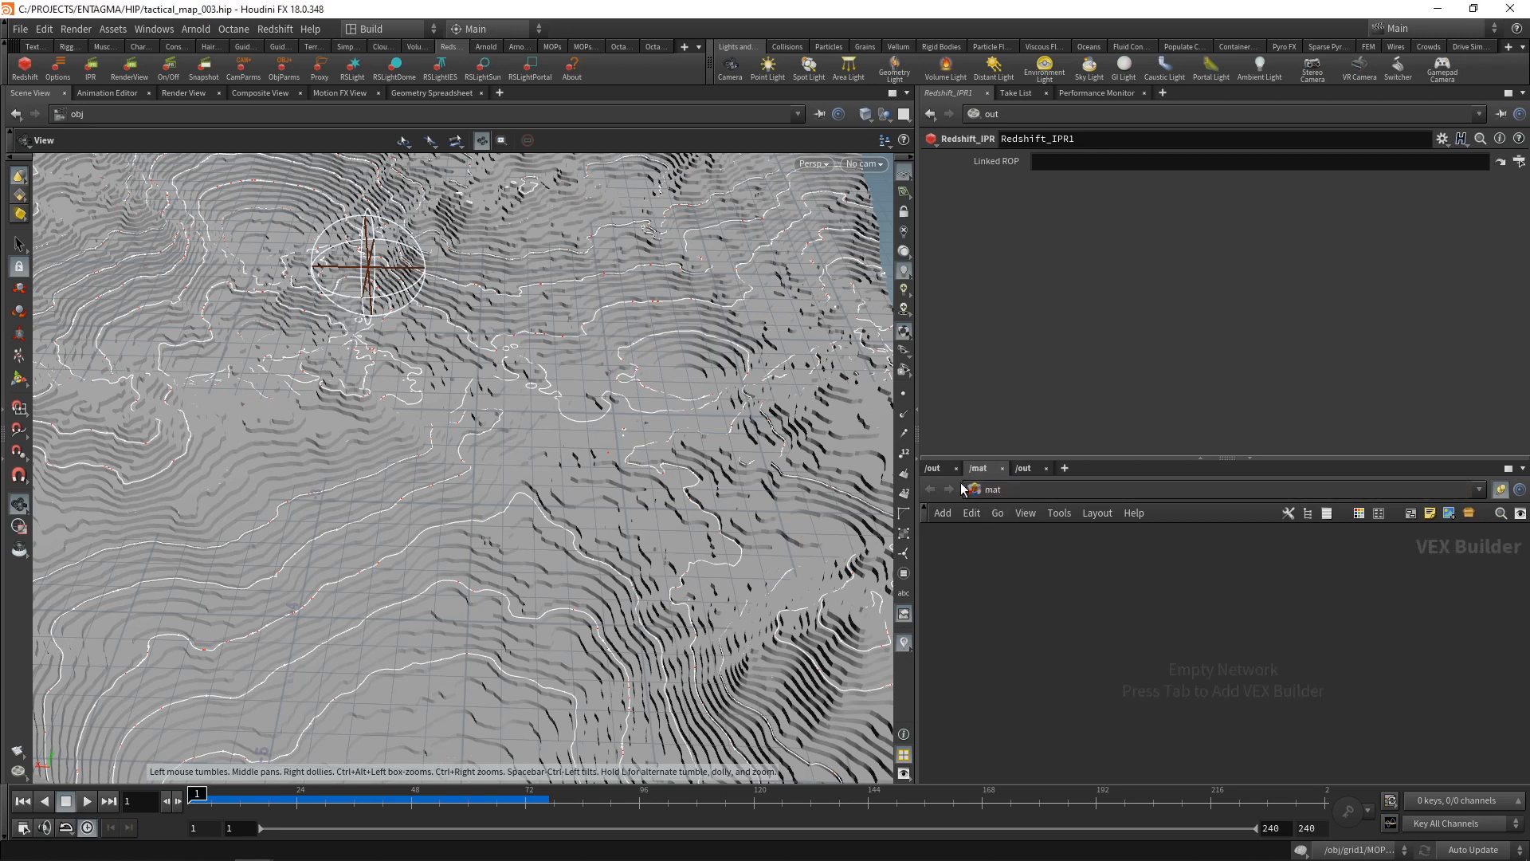
click(949, 477)
click(990, 491)
click(1024, 567)
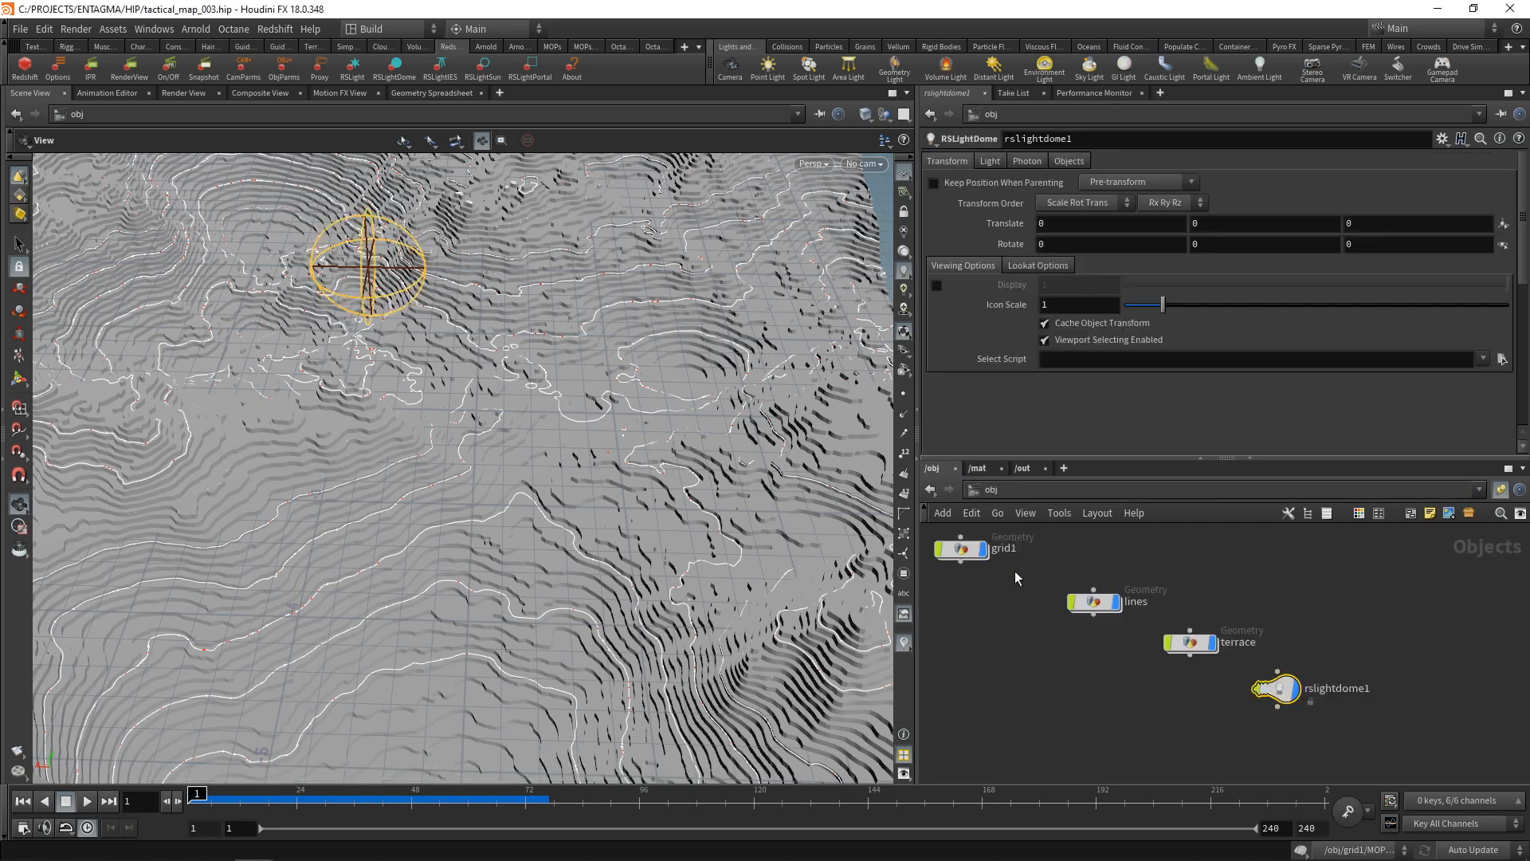
Set rslightdome1's Dome Map to $HIP/unlit_studio_black_cyclo_01.hdr.
drag(1391, 609, 1269, 729)
click(988, 162)
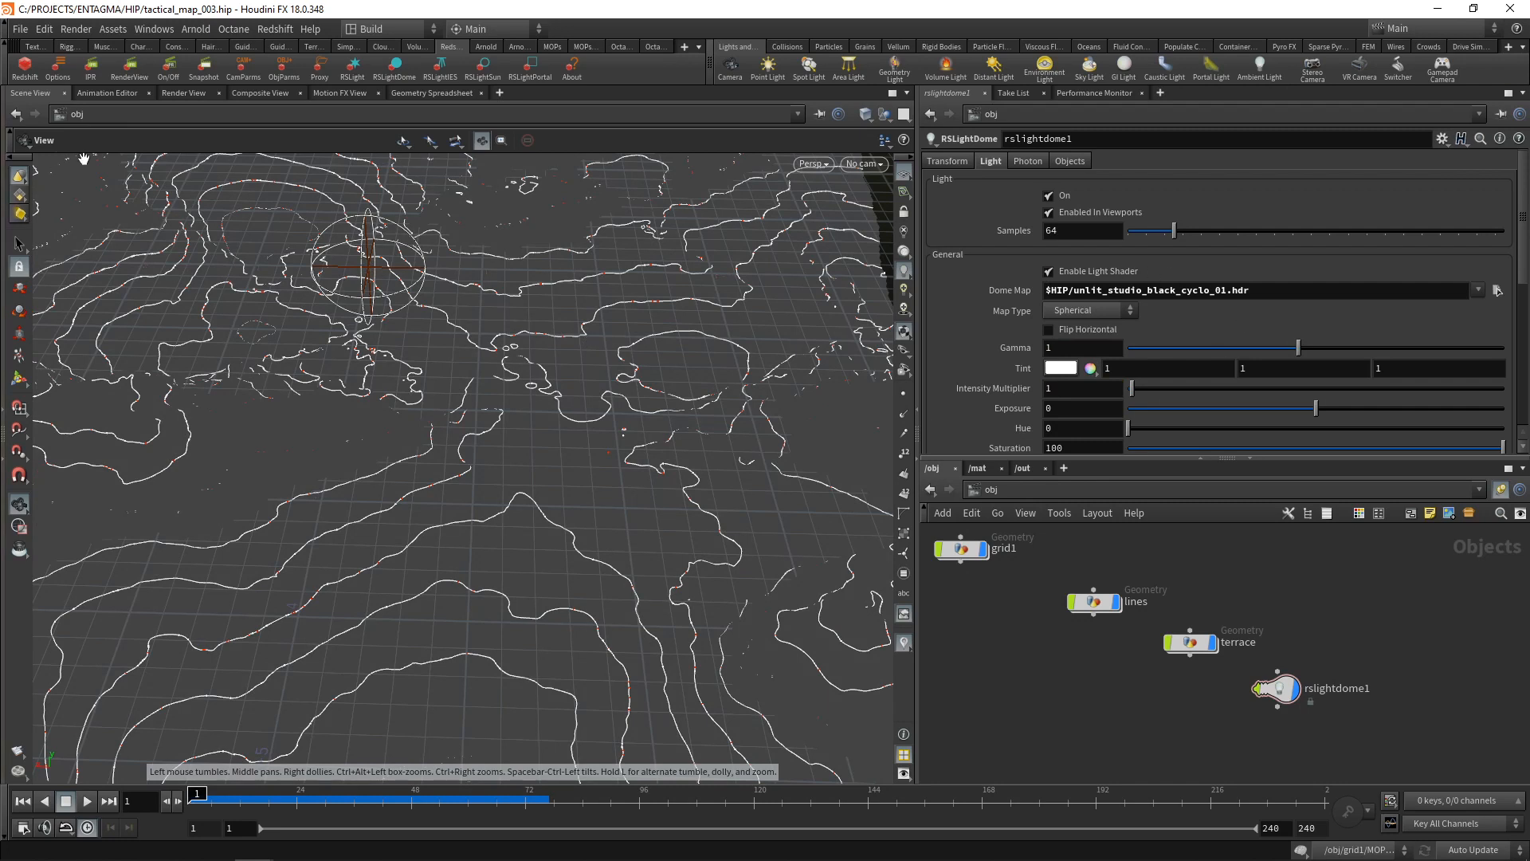
Create a camera from the current view, lock the view to it and save the scene.
click(731, 71)
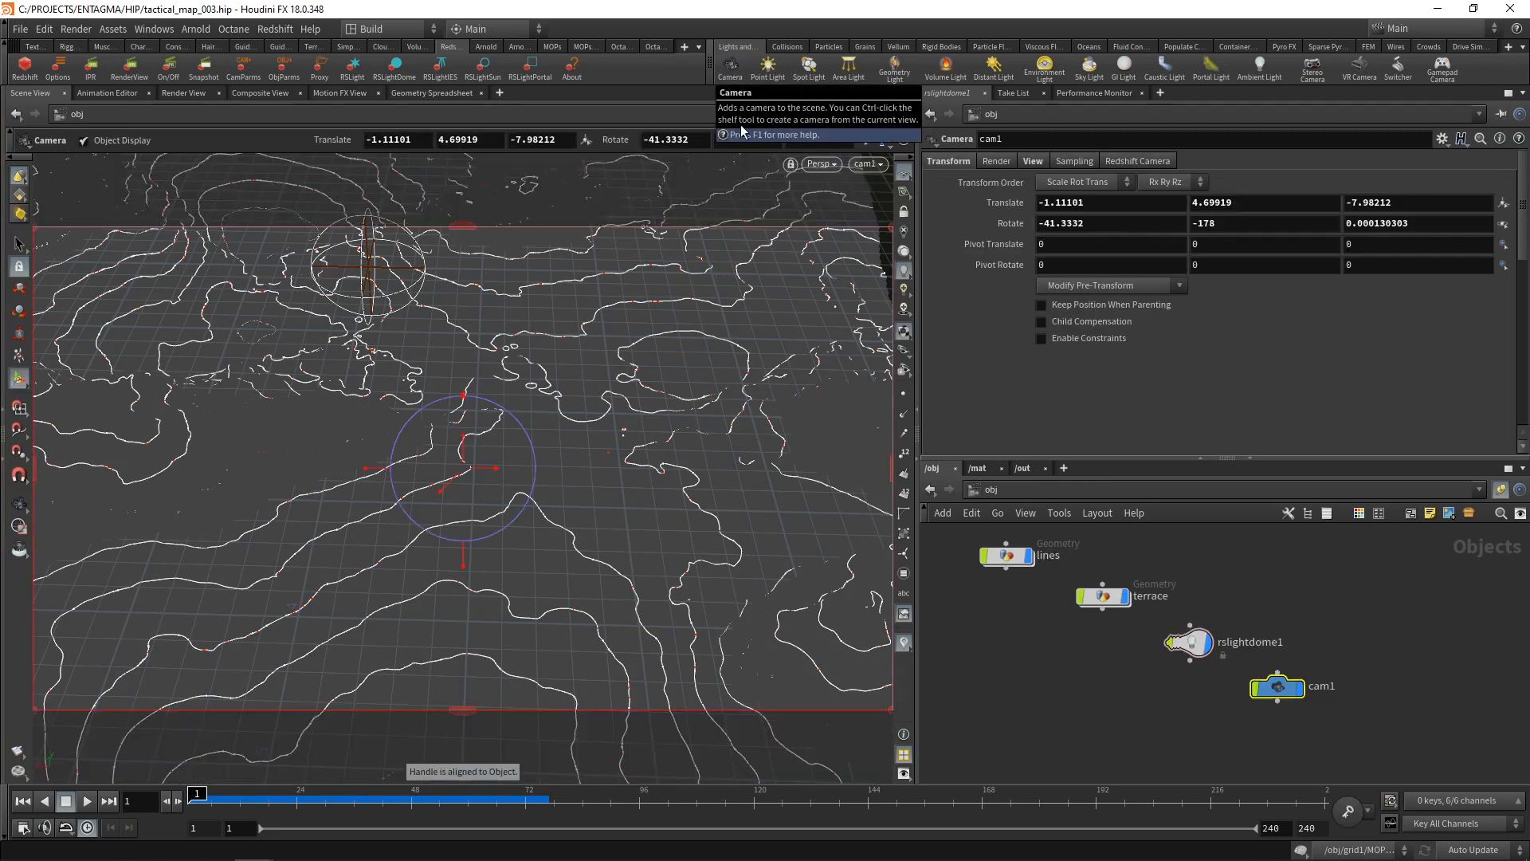
click(903, 213)
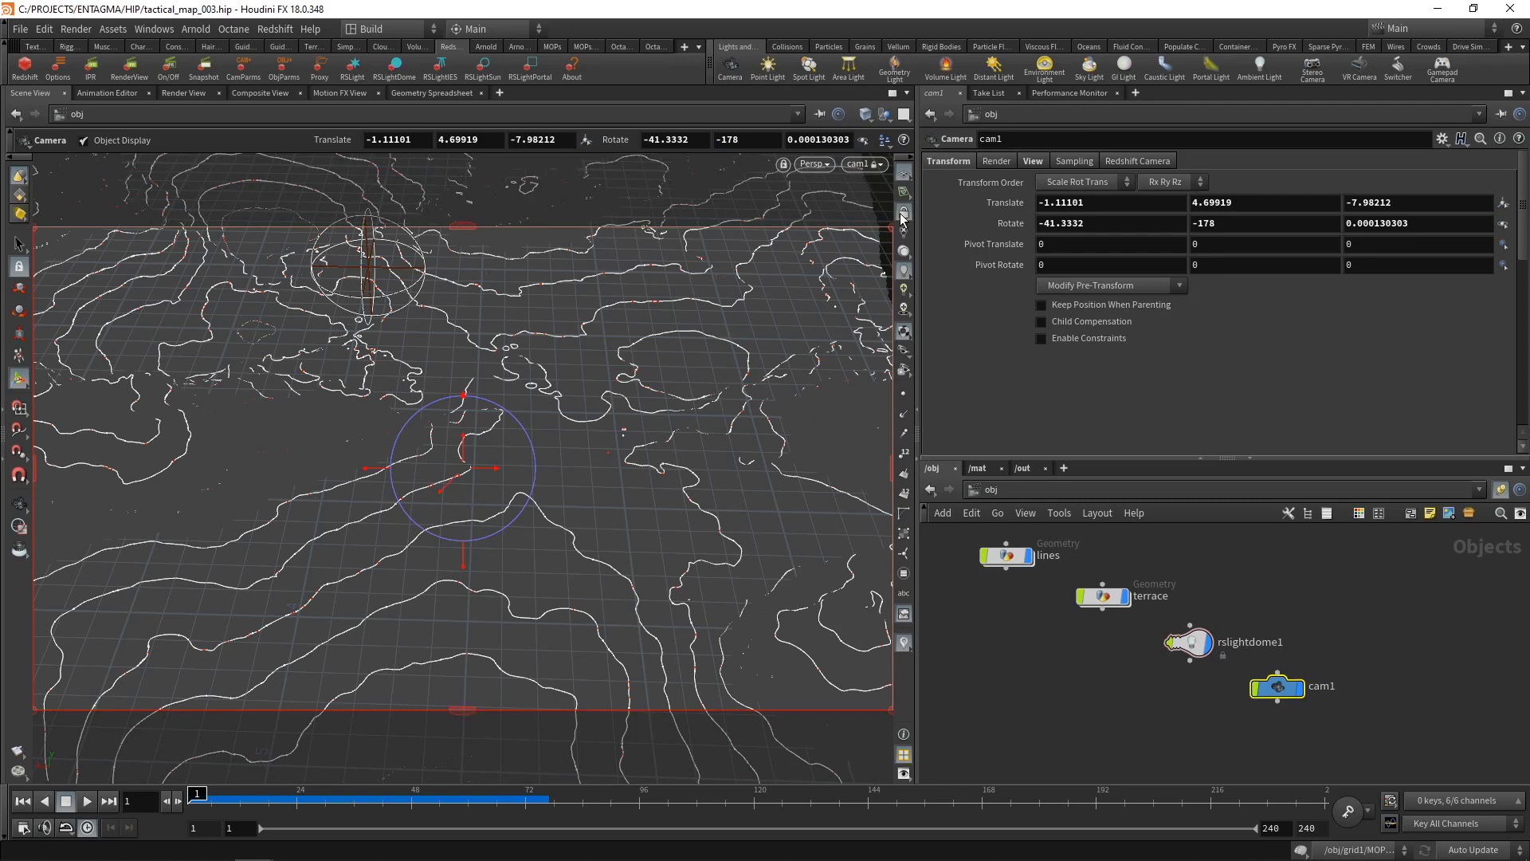
key(ctrl+s)
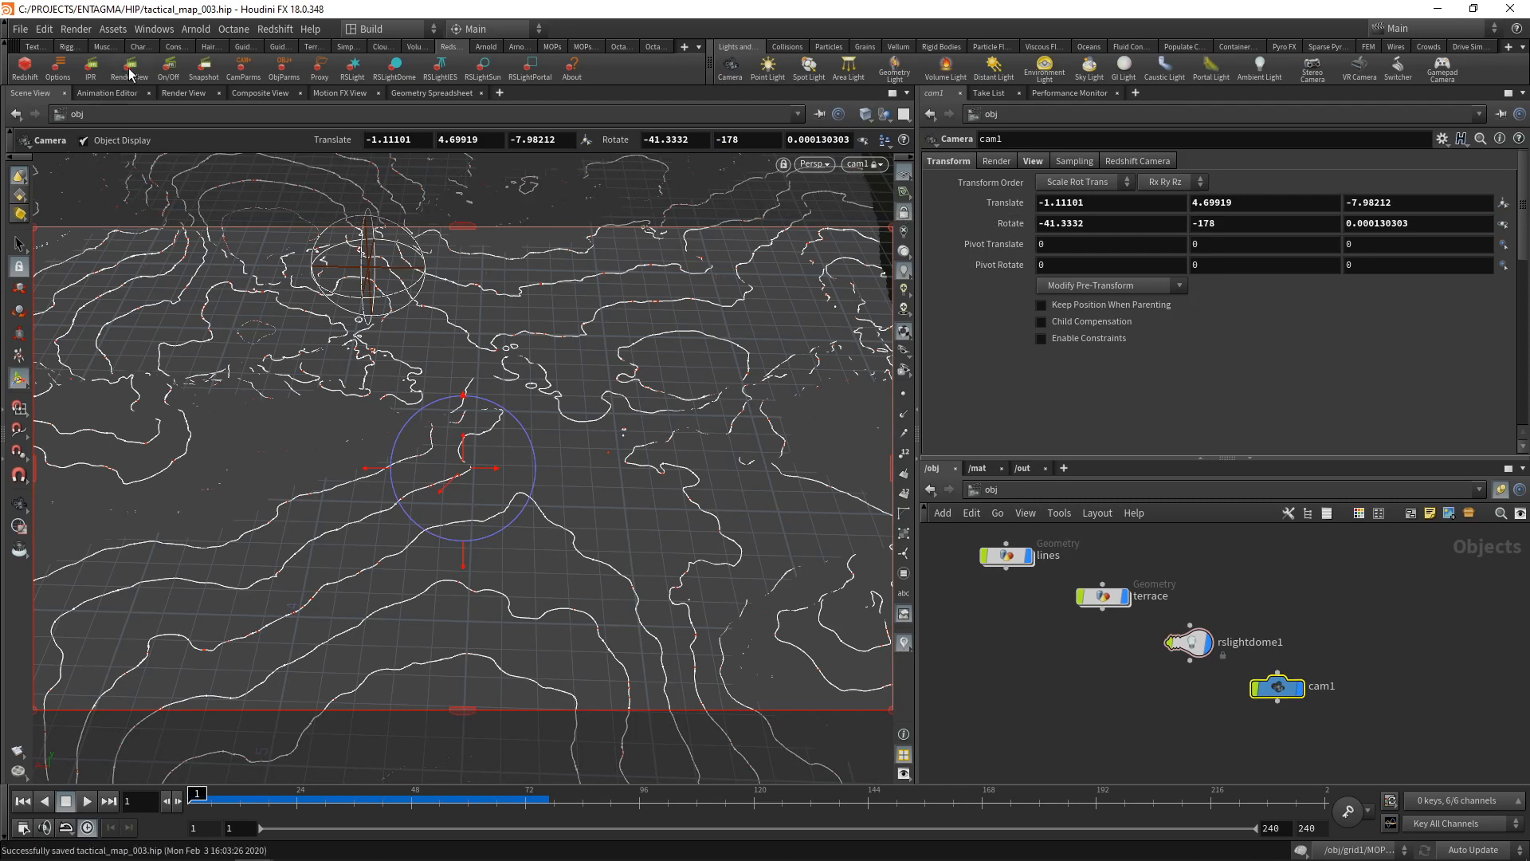
Start a preview in the Redshift Render View and raise the dome light's Intensity Multiplier to 4.
click(130, 70)
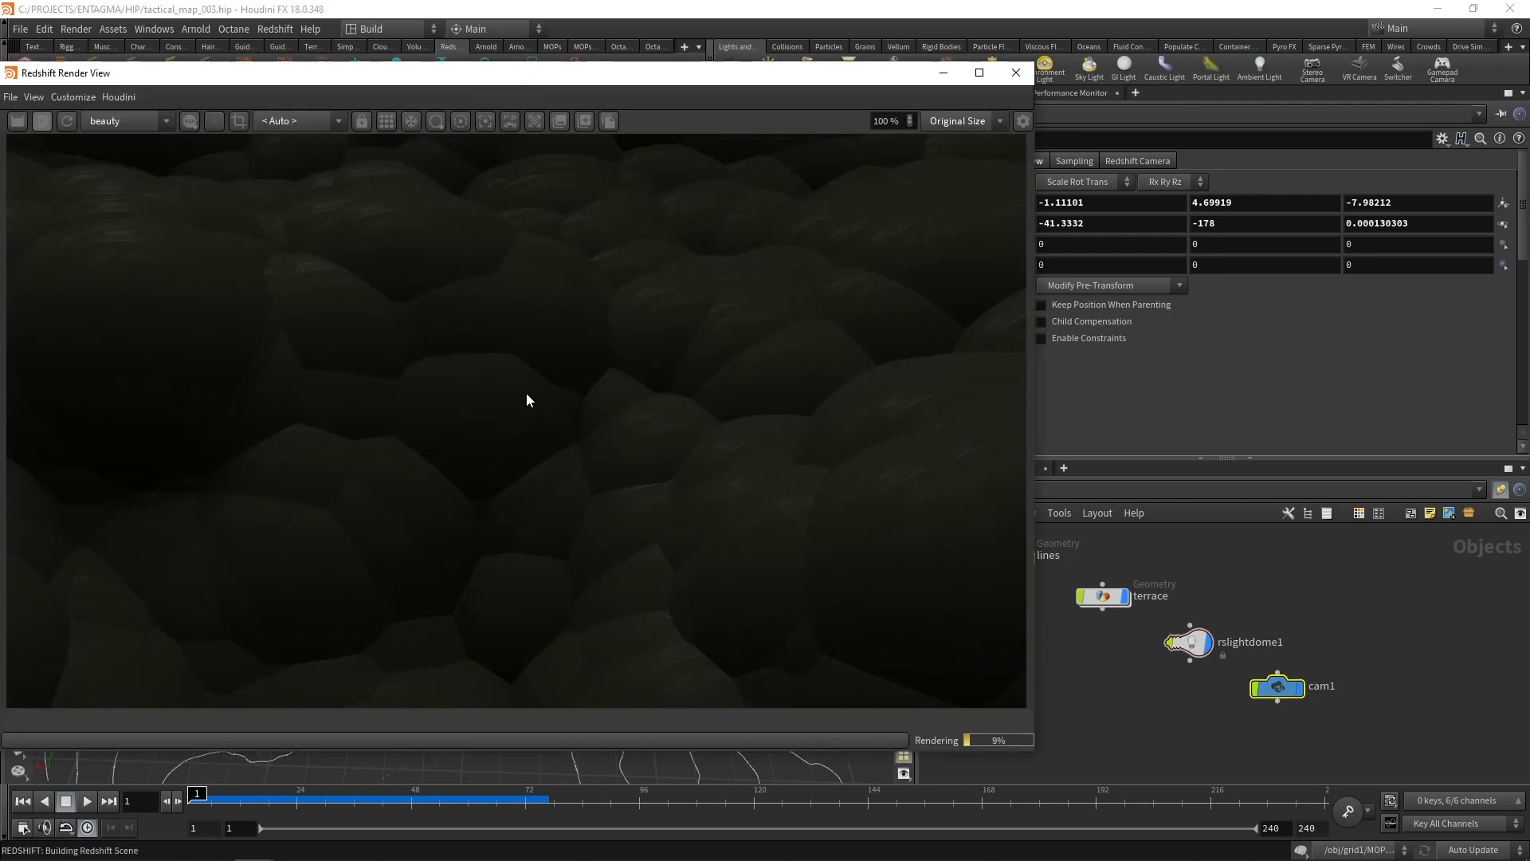
click(1189, 641)
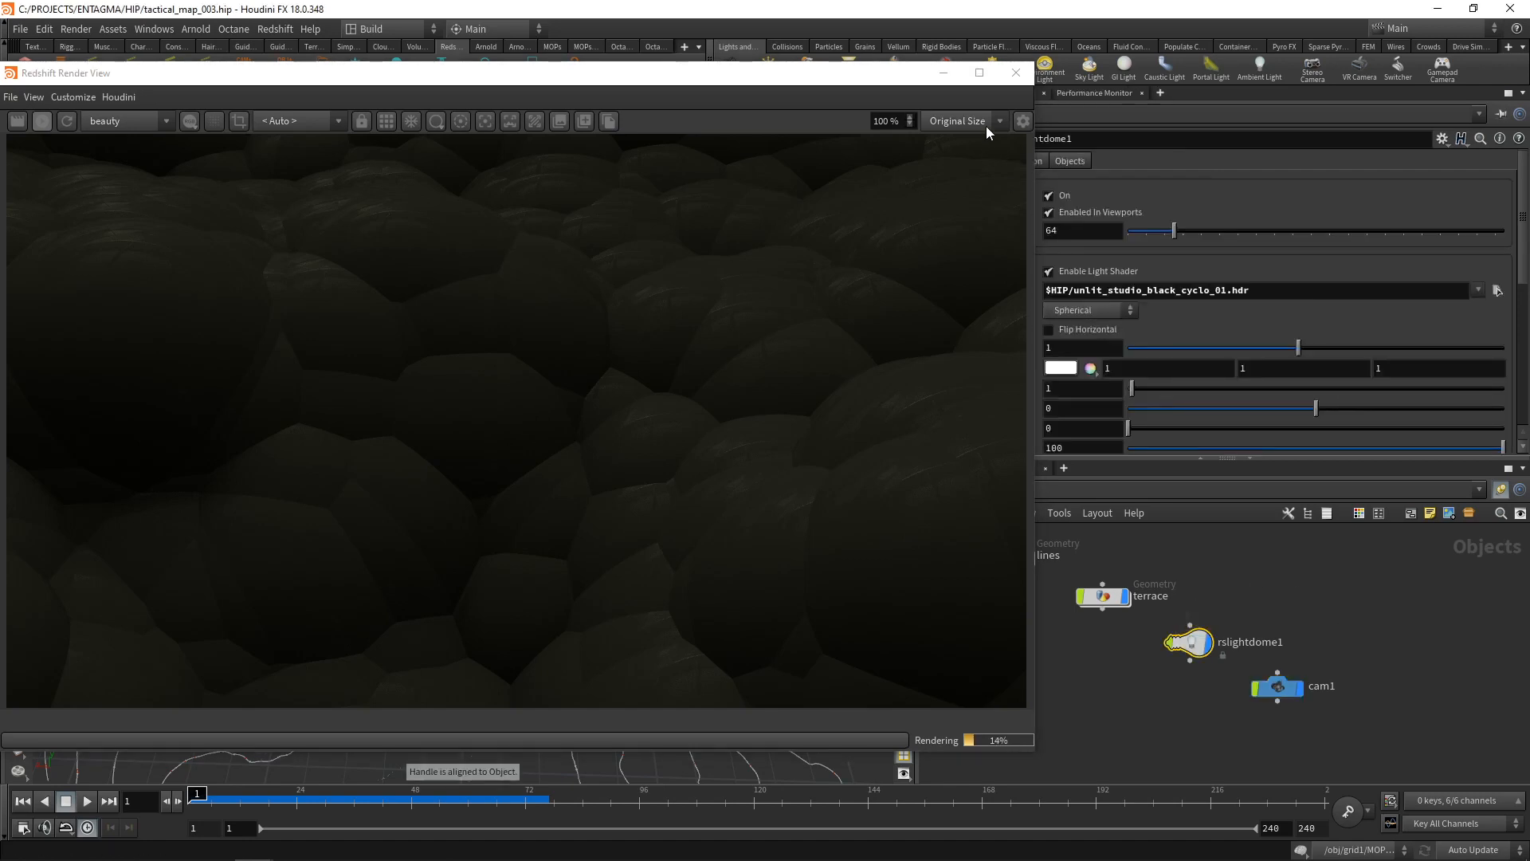
drag(882, 76, 782, 72)
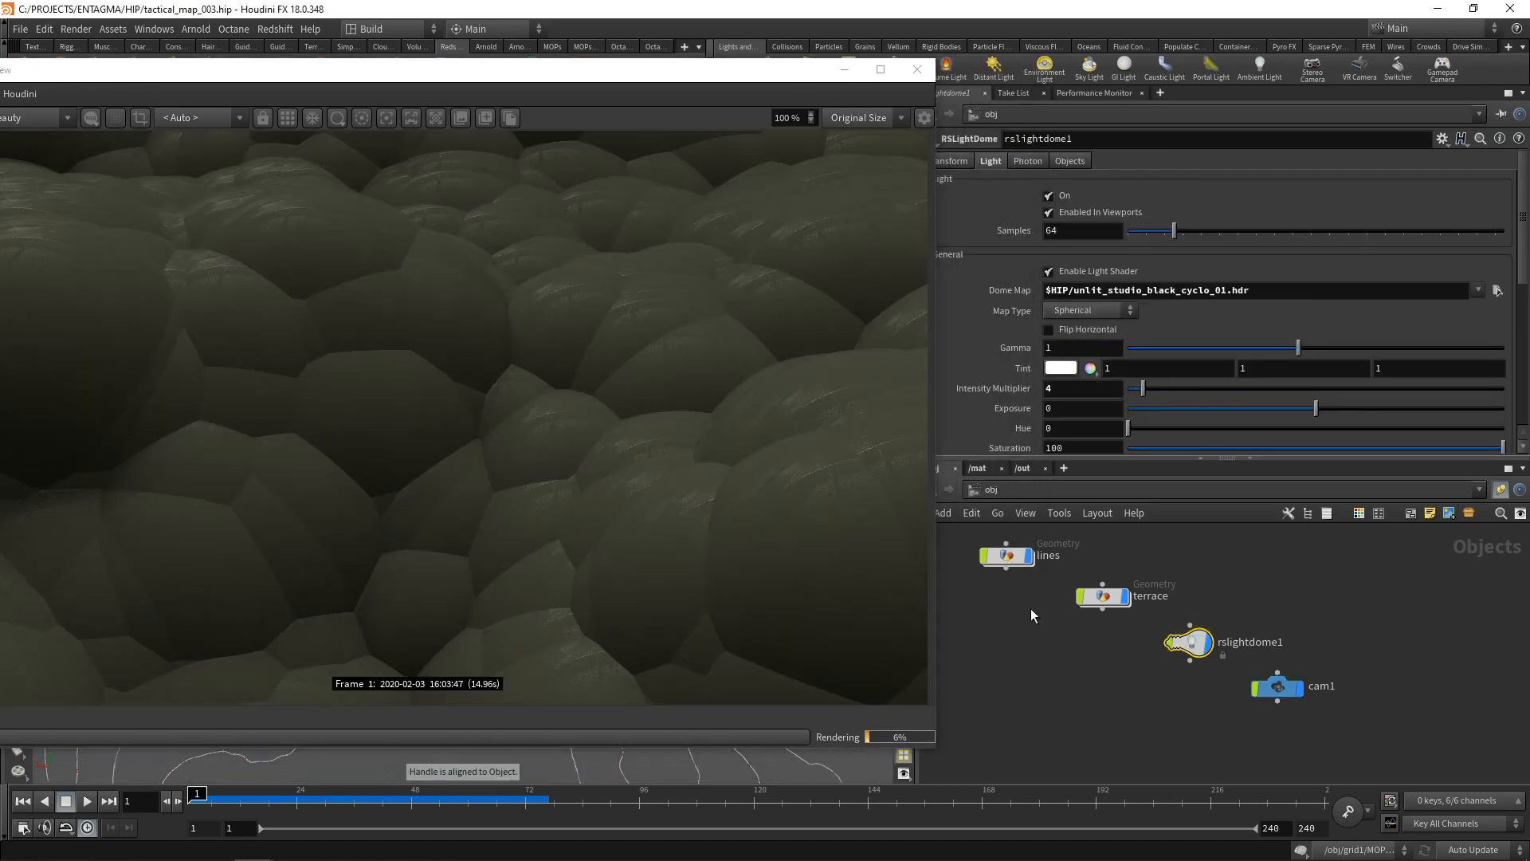
Set the Global Scale Multiplier of grid1's Redshift particles to .01.
drag(1002, 634, 982, 542)
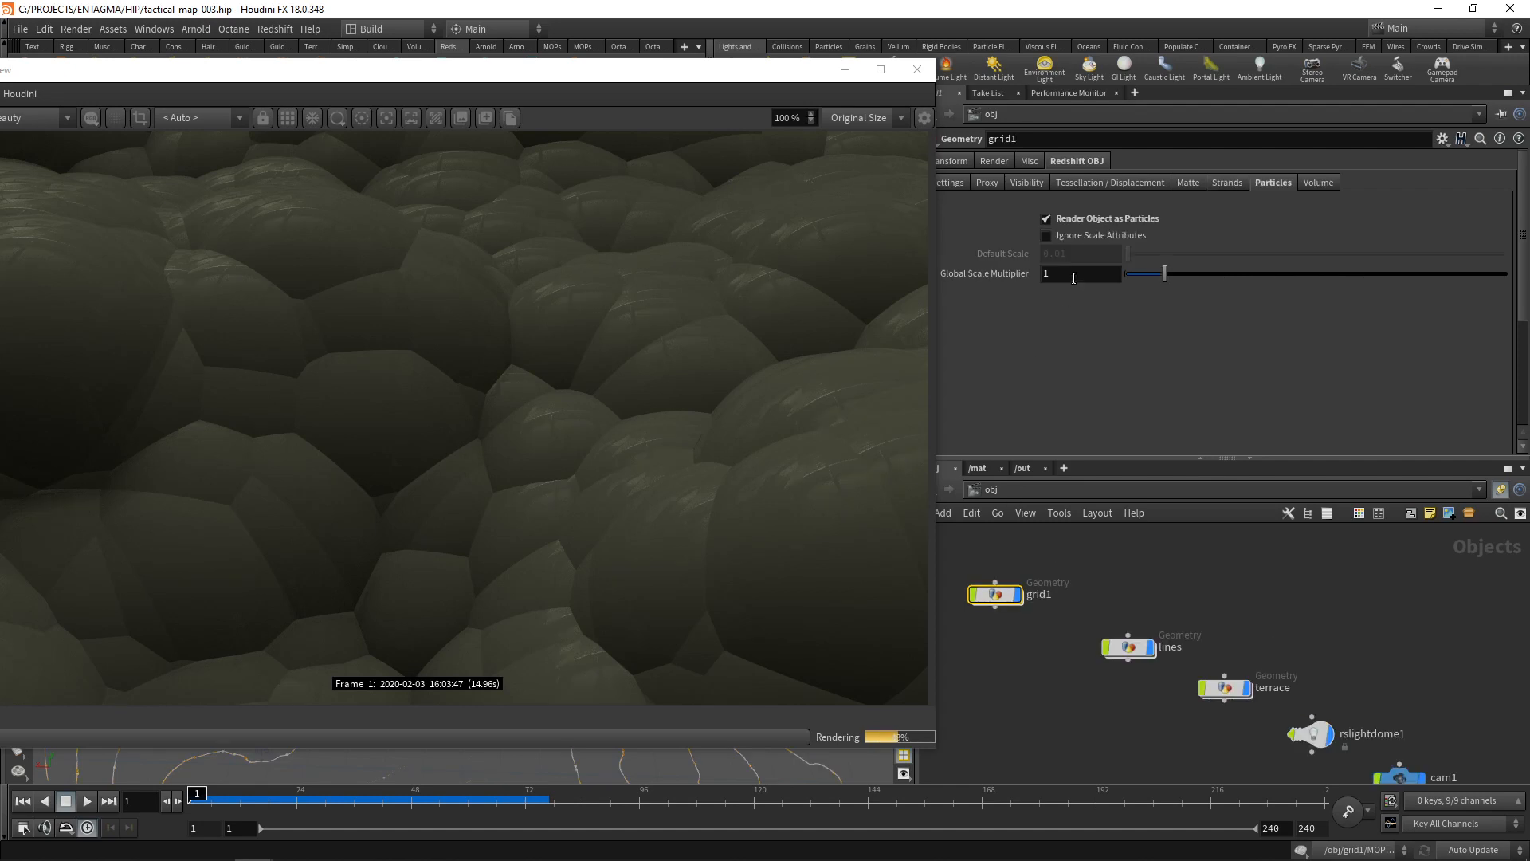
click(1073, 277)
text(.01)
key(Return)
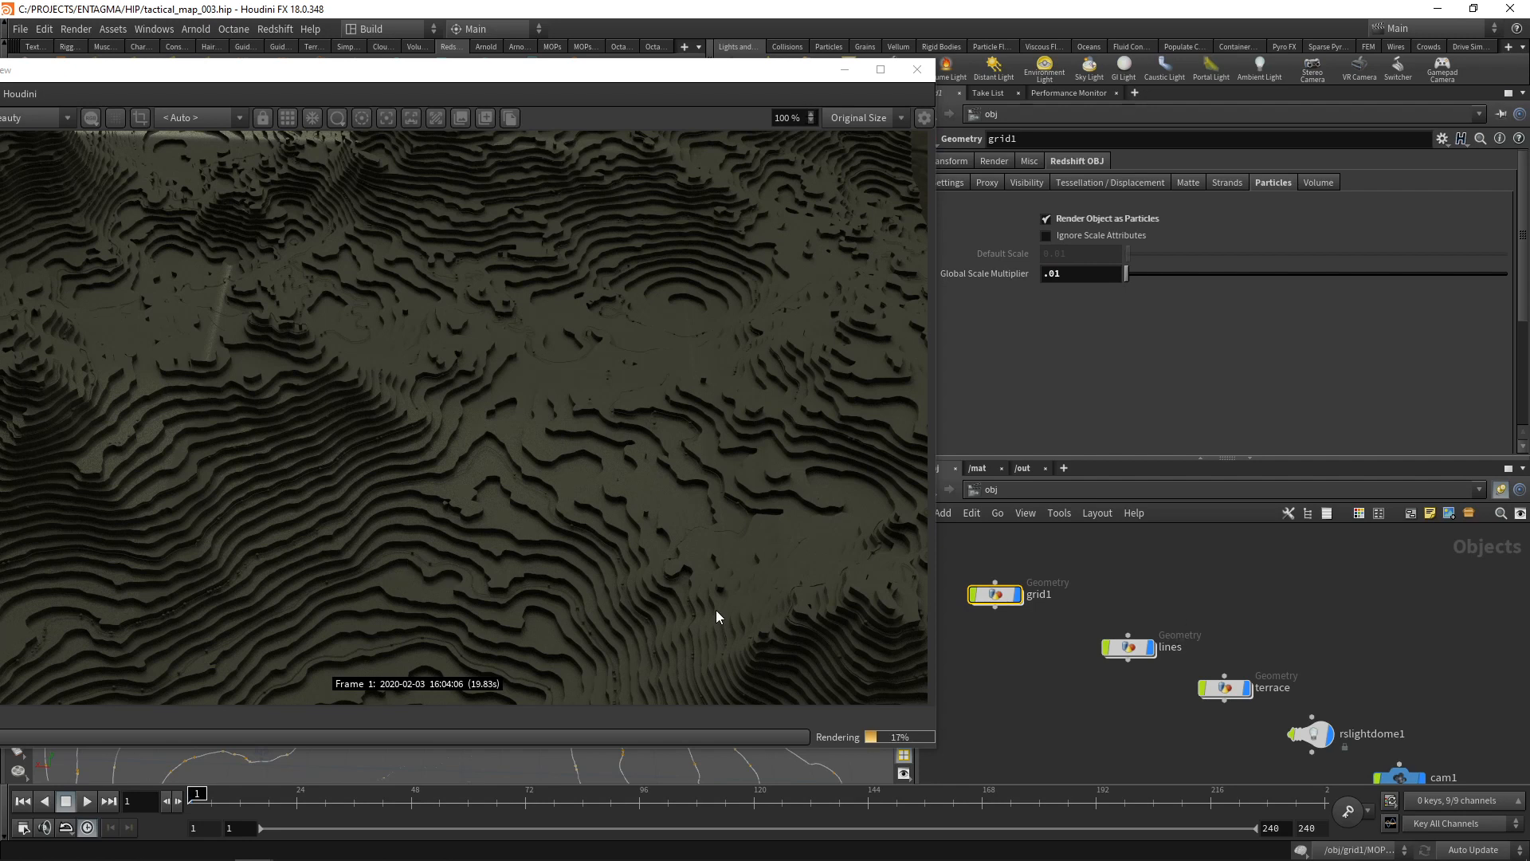
Set the dome light's Gamma to 2 and its Intensity Multiplier to 6.
click(1312, 733)
click(1073, 347)
text(2)
key(Return)
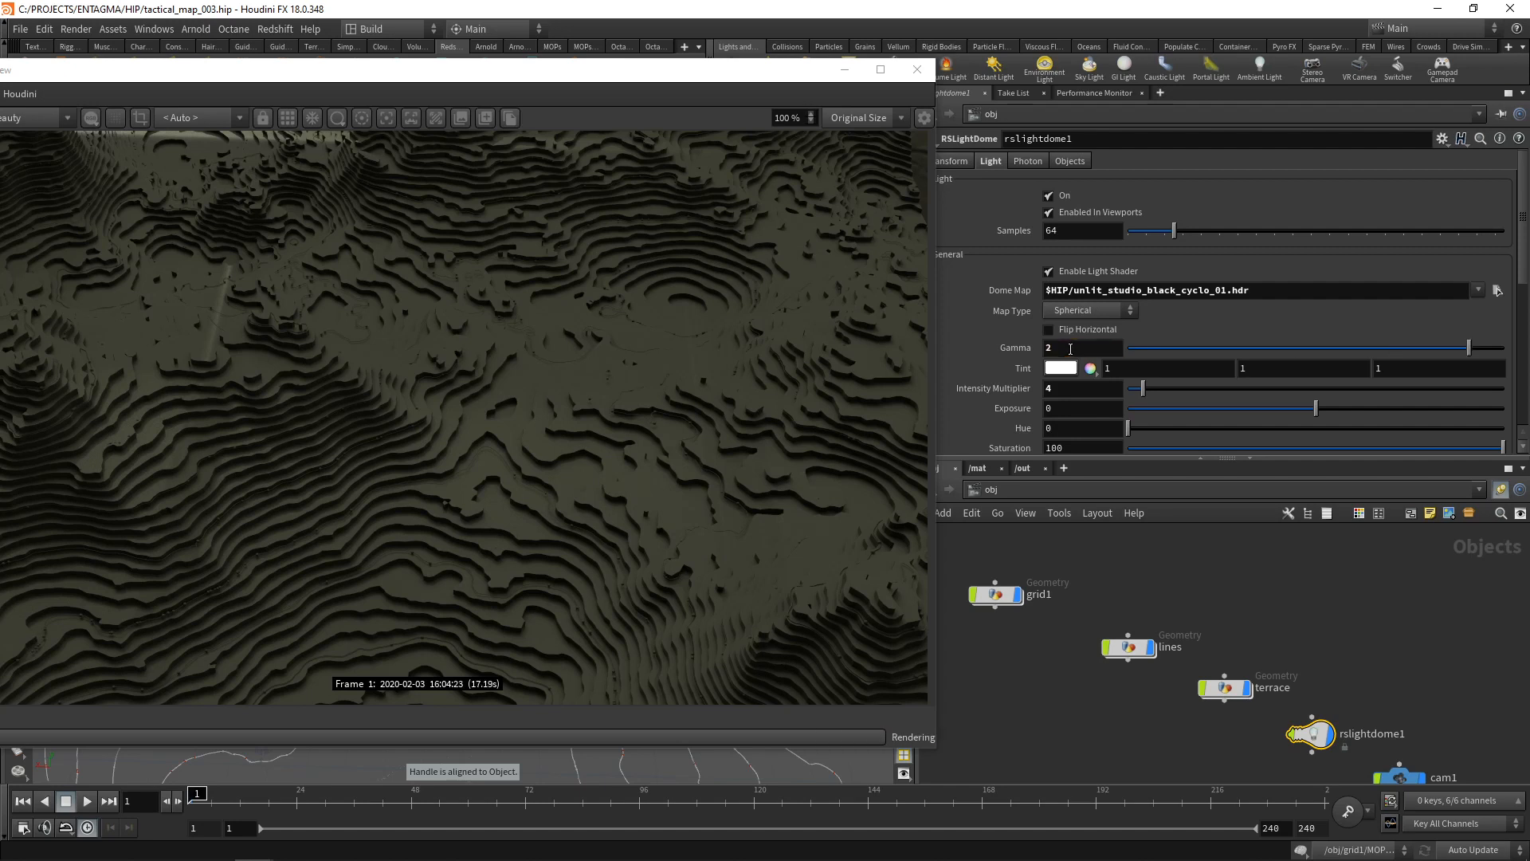
click(1076, 389)
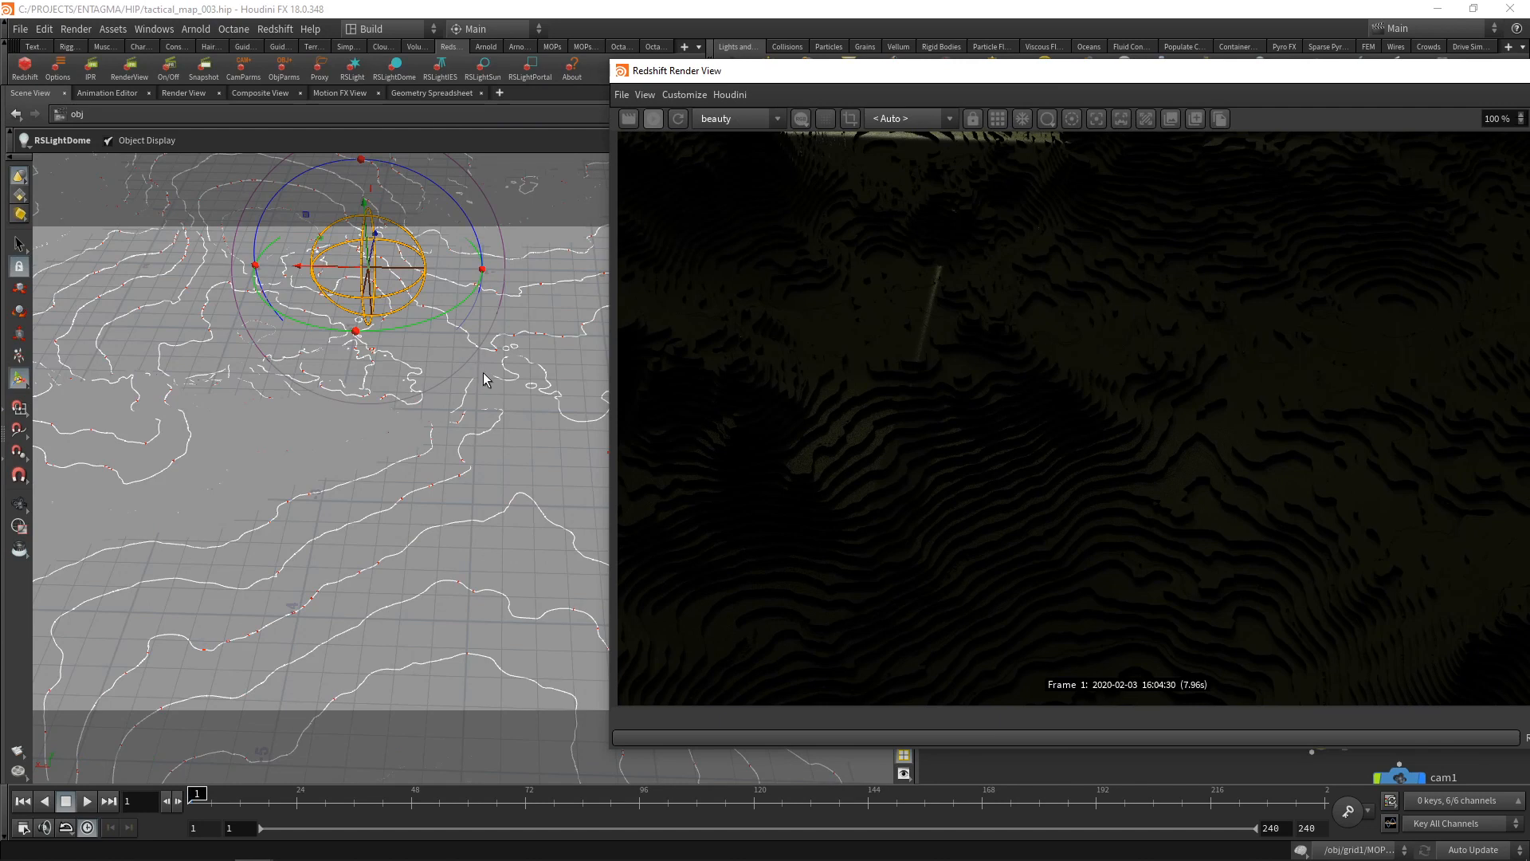
Reframe the locked camera, set the dome light's Y rotation to -20 and save the scene.
drag(483, 378, 400, 367)
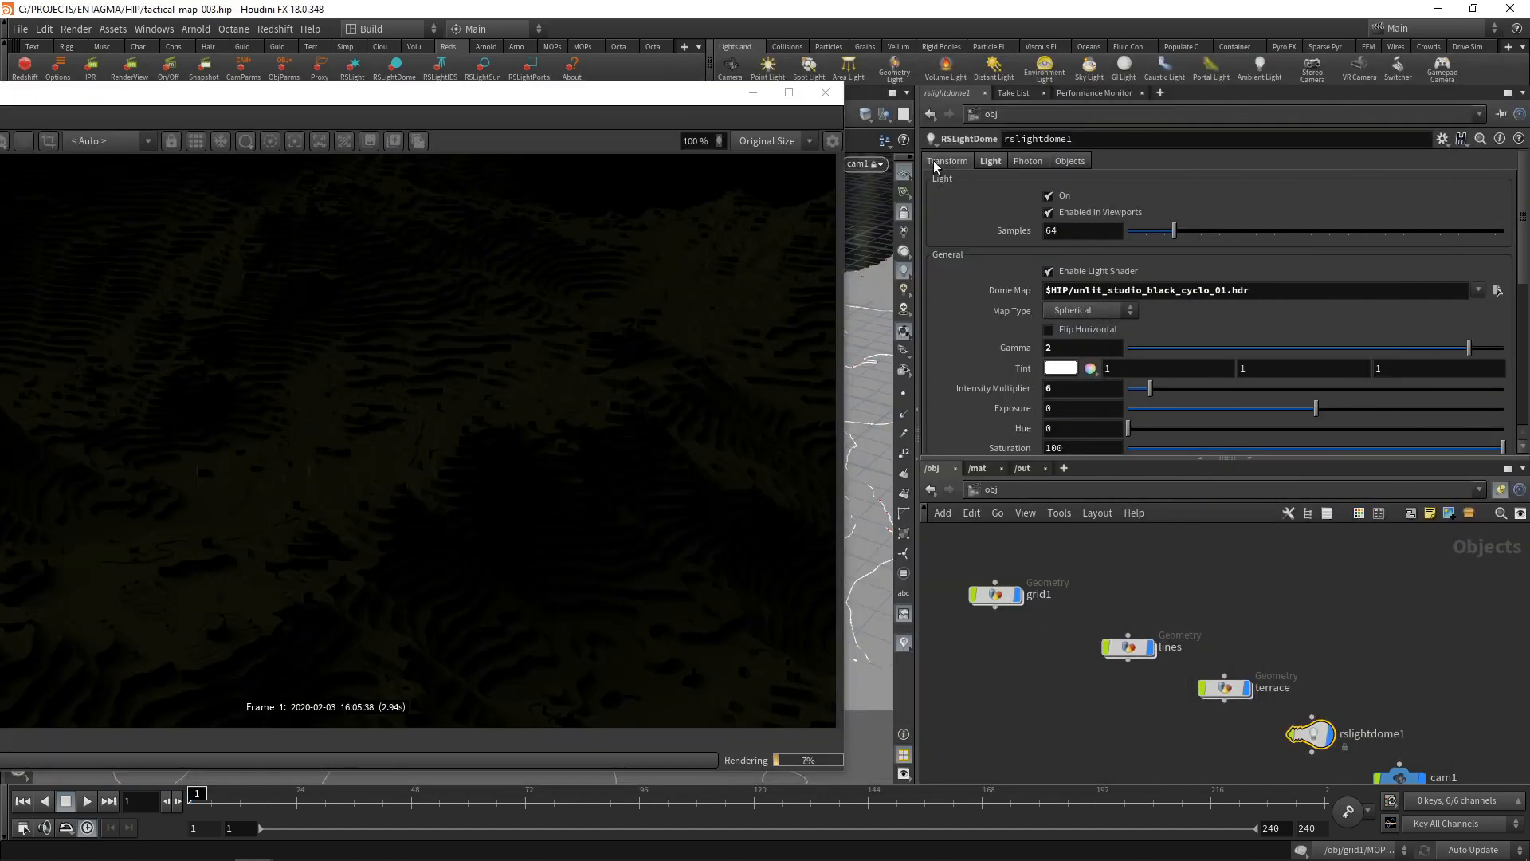
click(938, 160)
click(1225, 244)
text(-20)
key(Return)
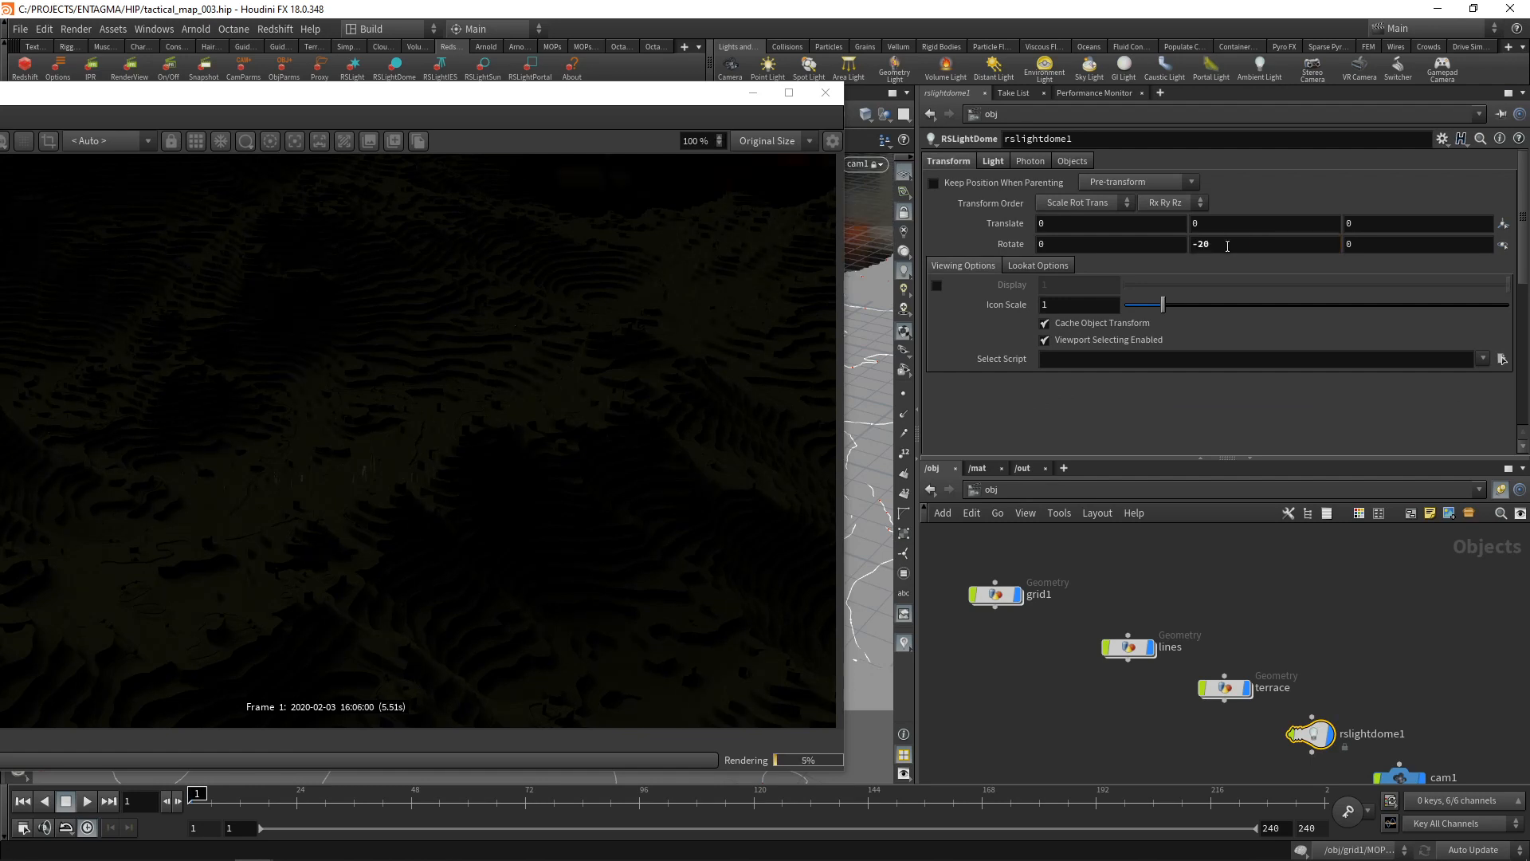
key(ctrl+s)
Create an RS Material Builder in the /mat network and go inside it to its Material1 node.
click(977, 468)
key(Tab)
text(rsma)
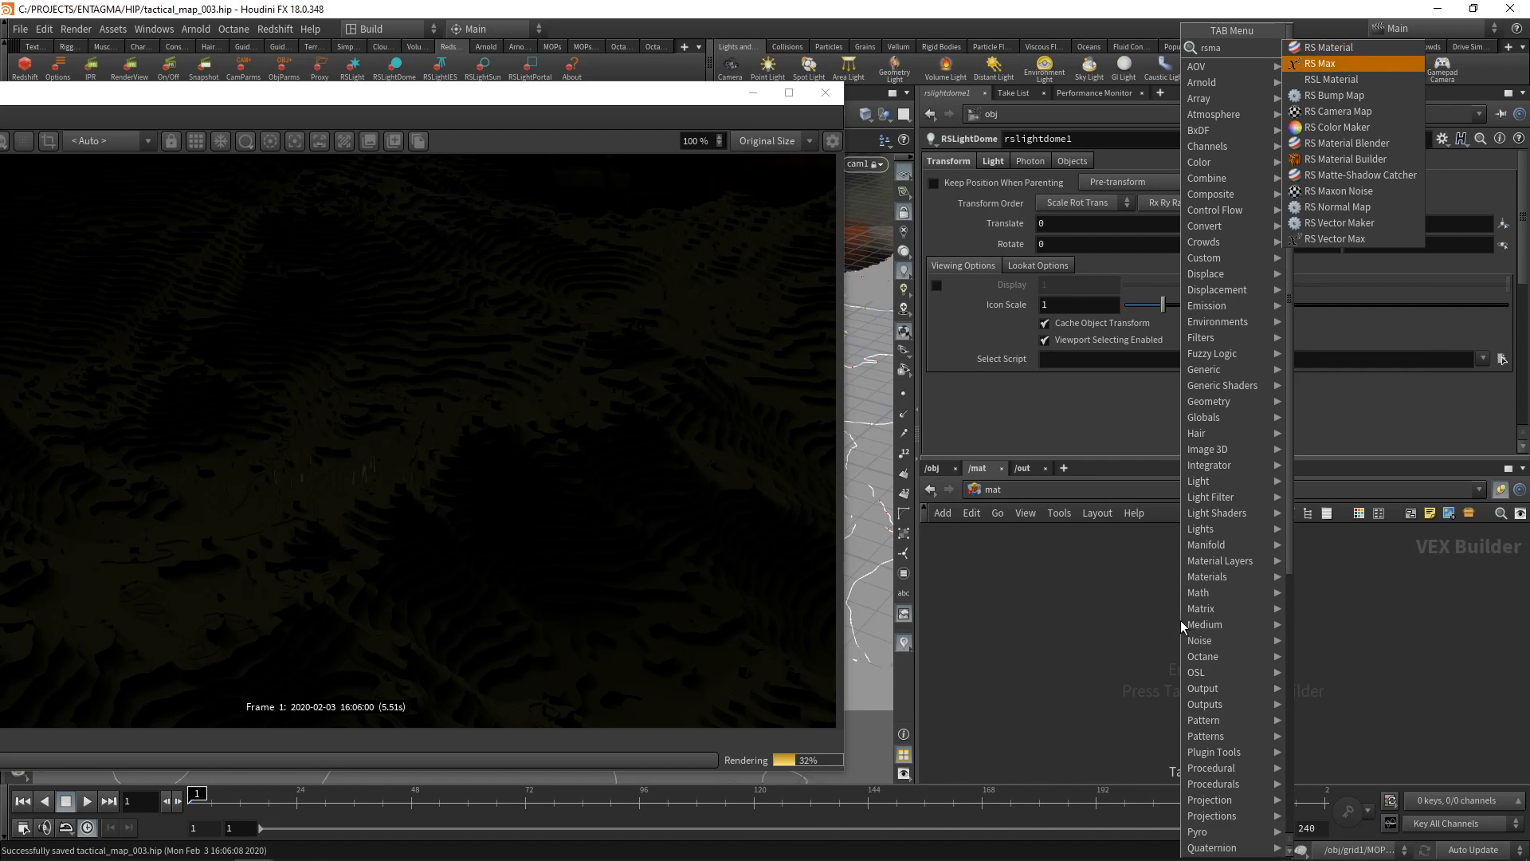
key(Return)
Set Material1's reflection weight to 0.4 and its diffuse color to a dark grey of 0.0125.
double_click(1078, 387)
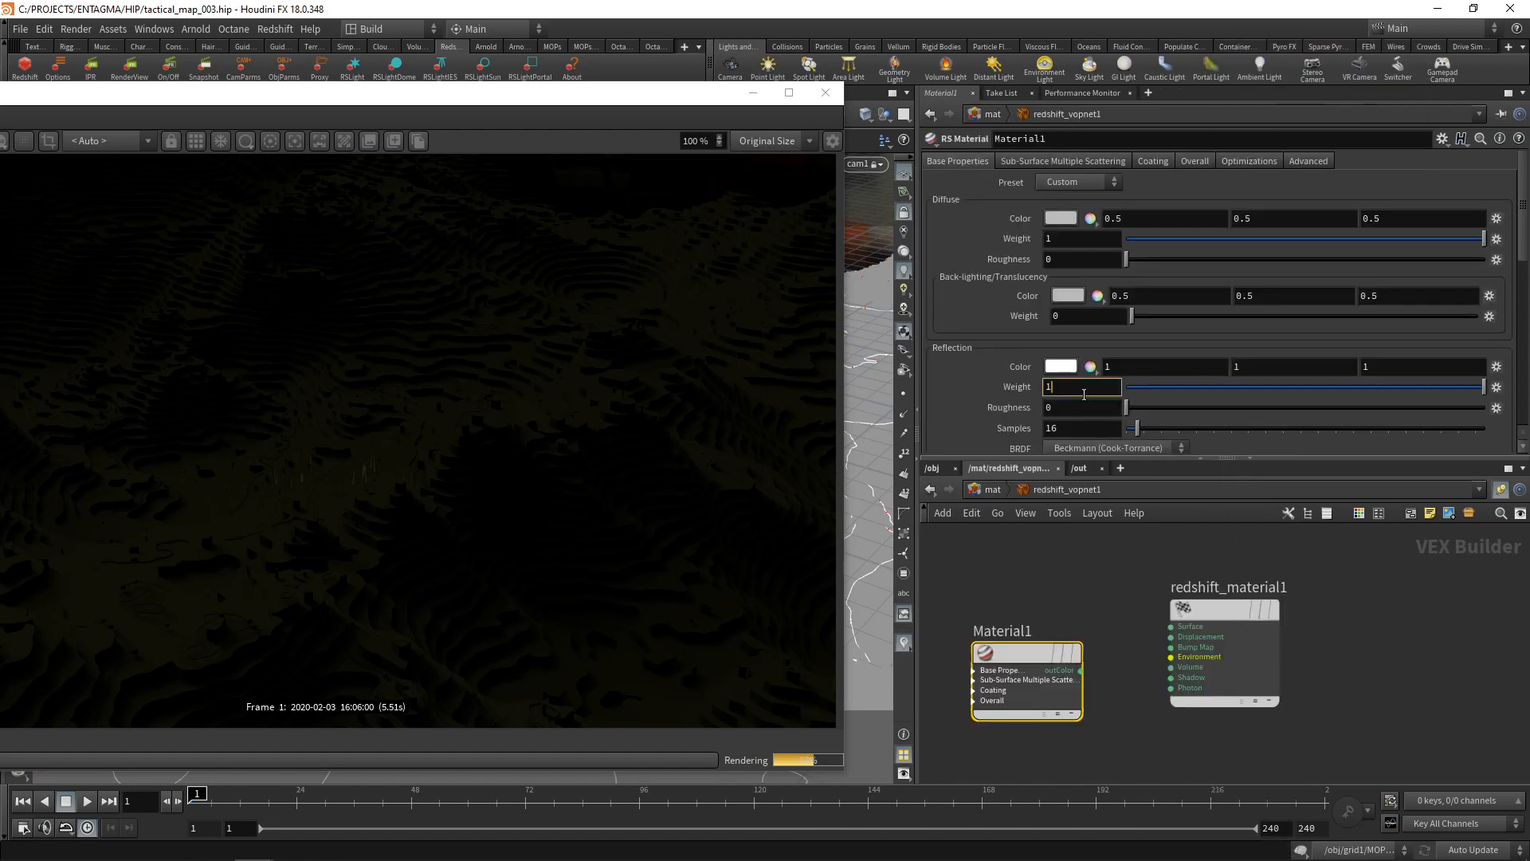
text(0.4)
key(Return)
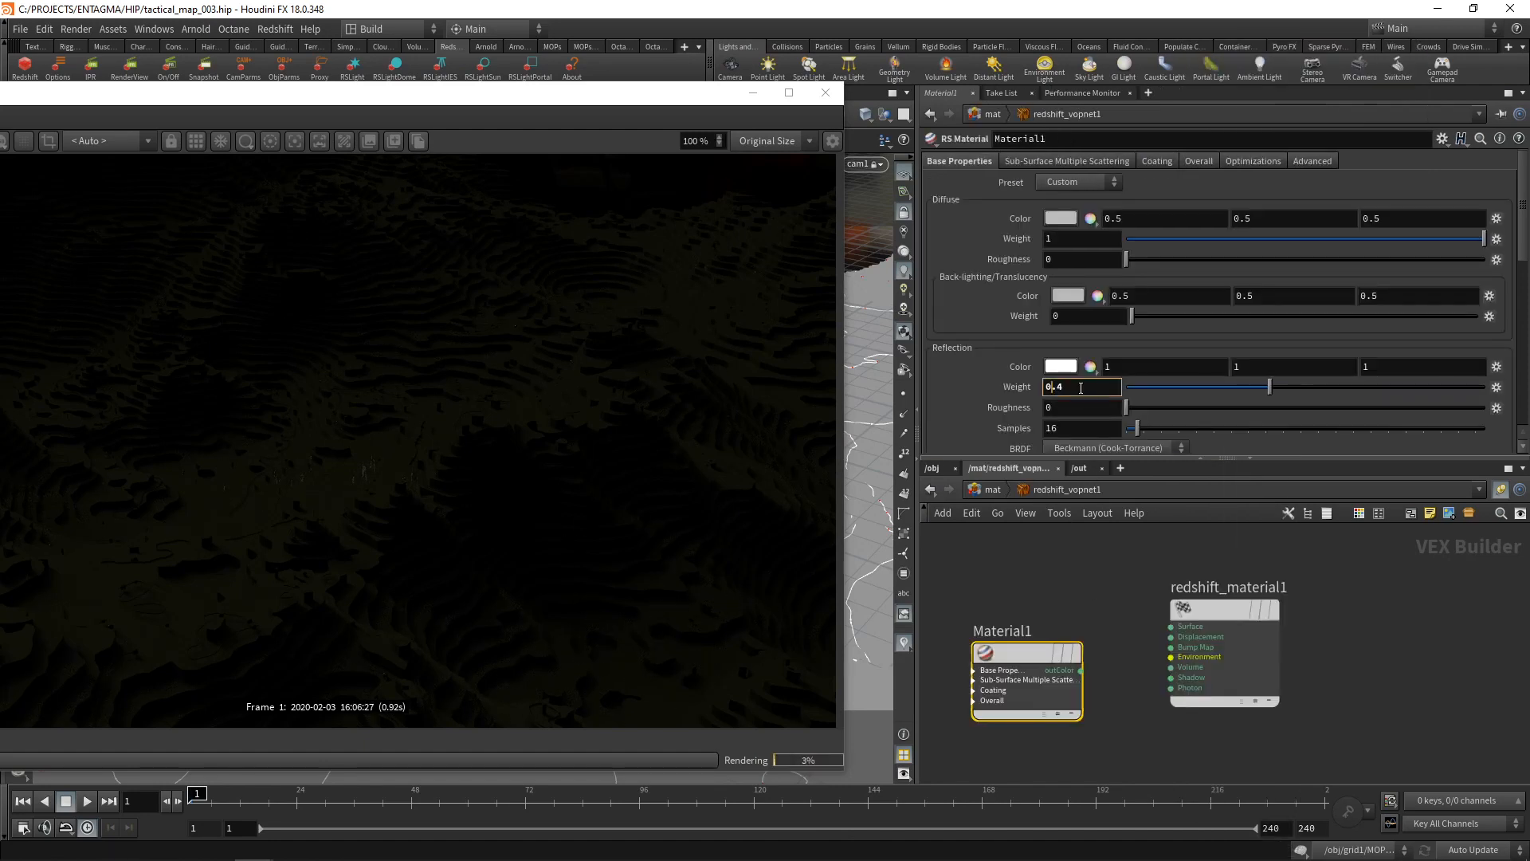
click(1068, 220)
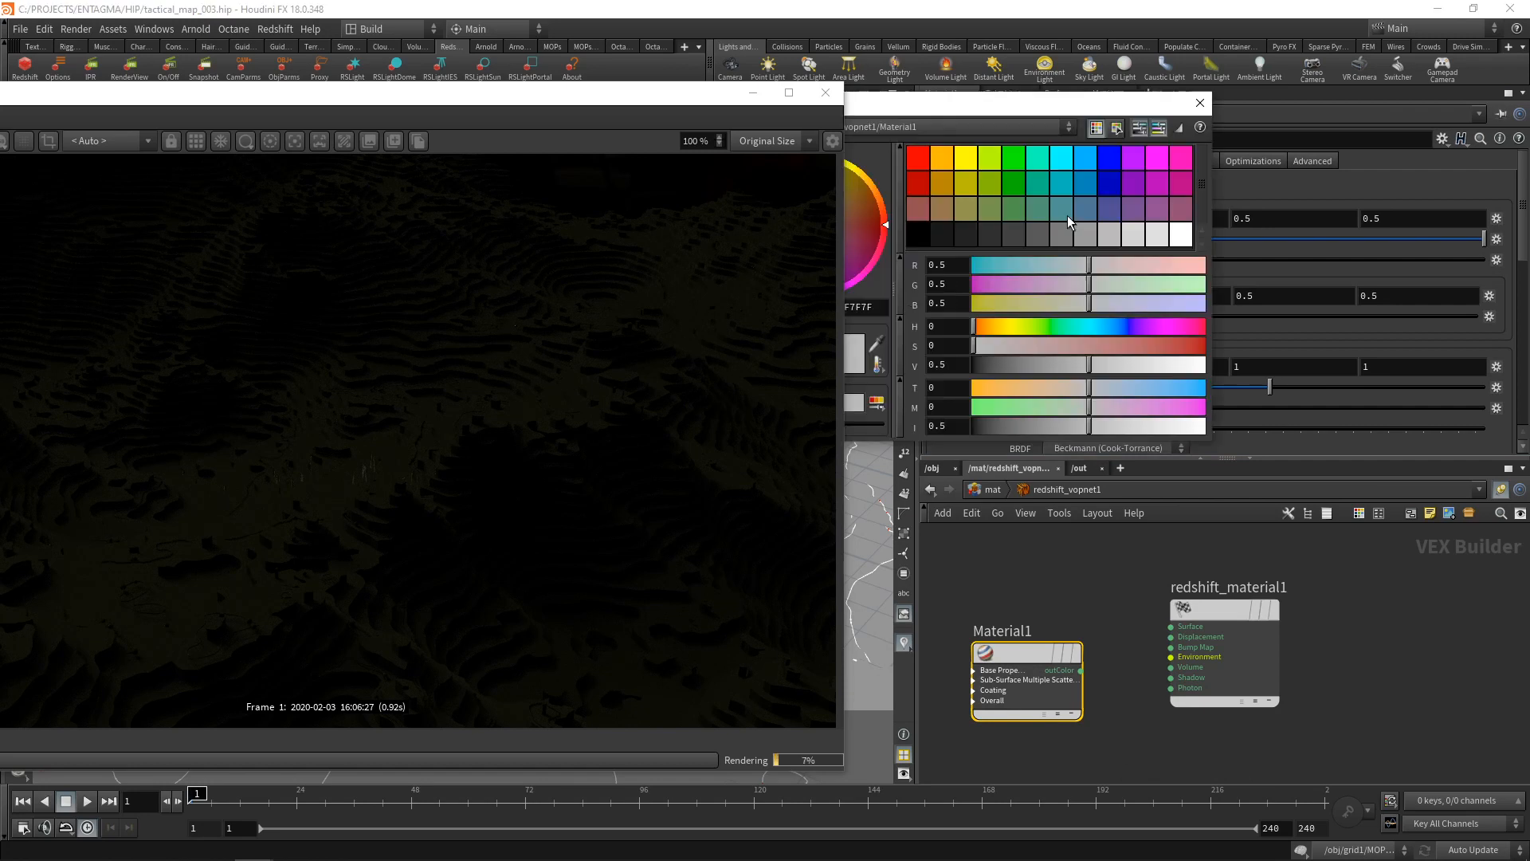
click(971, 235)
click(1199, 103)
Set Material1's reflection roughness to 0.1 and its IOR to 2.
click(1062, 408)
text(.1)
key(Return)
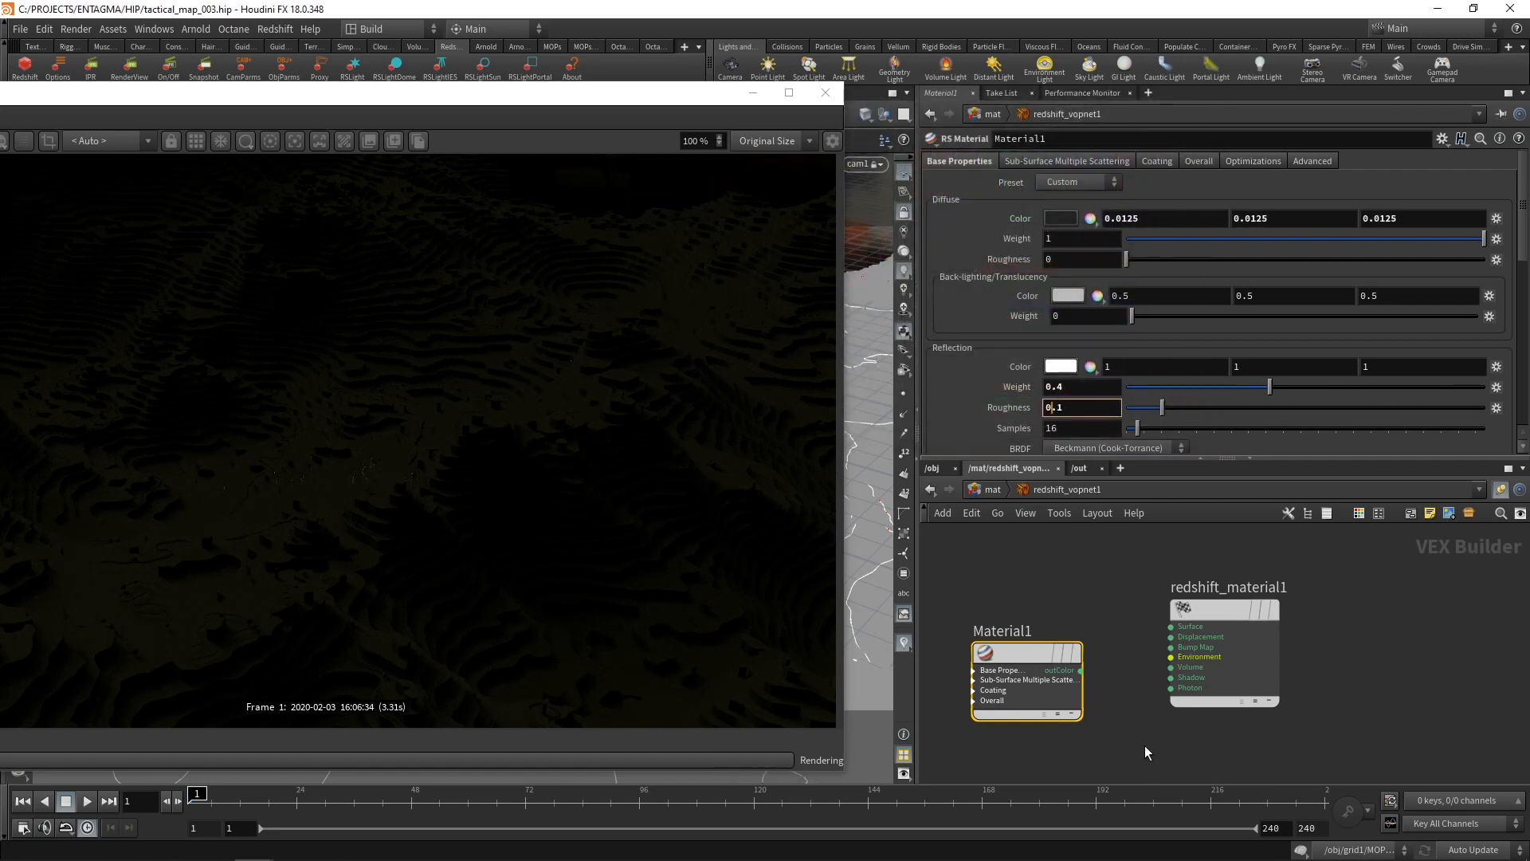
drag(1520, 255, 1519, 304)
drag(1100, 399, 1018, 395)
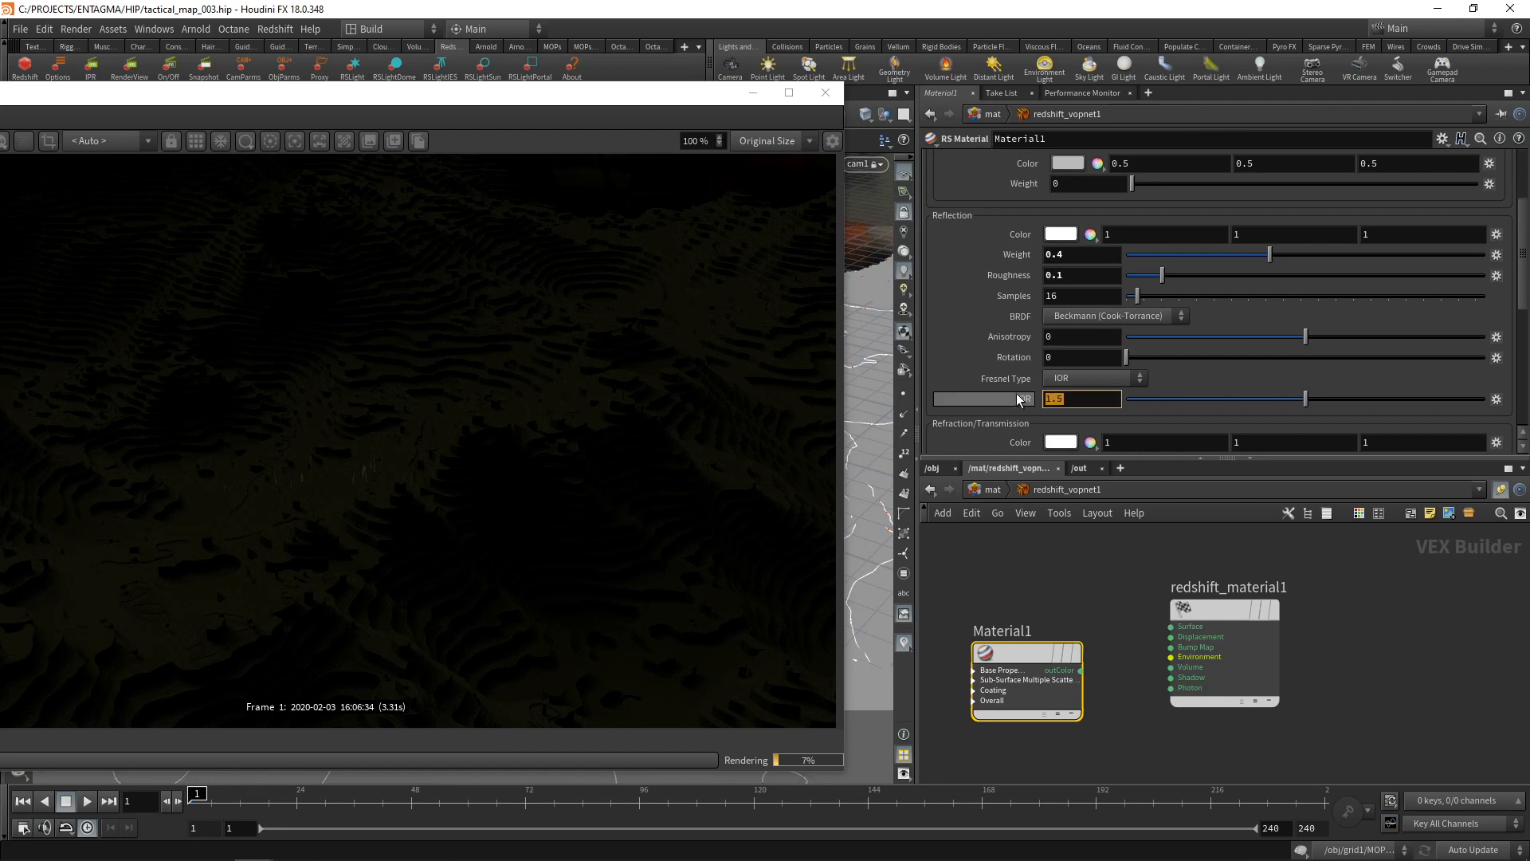
text(2)
key(Return)
Connect Material1's outColor to the Surface input of redshift_material1, then rename the parent material builder as terrace.
click(1081, 671)
click(1170, 627)
key(u)
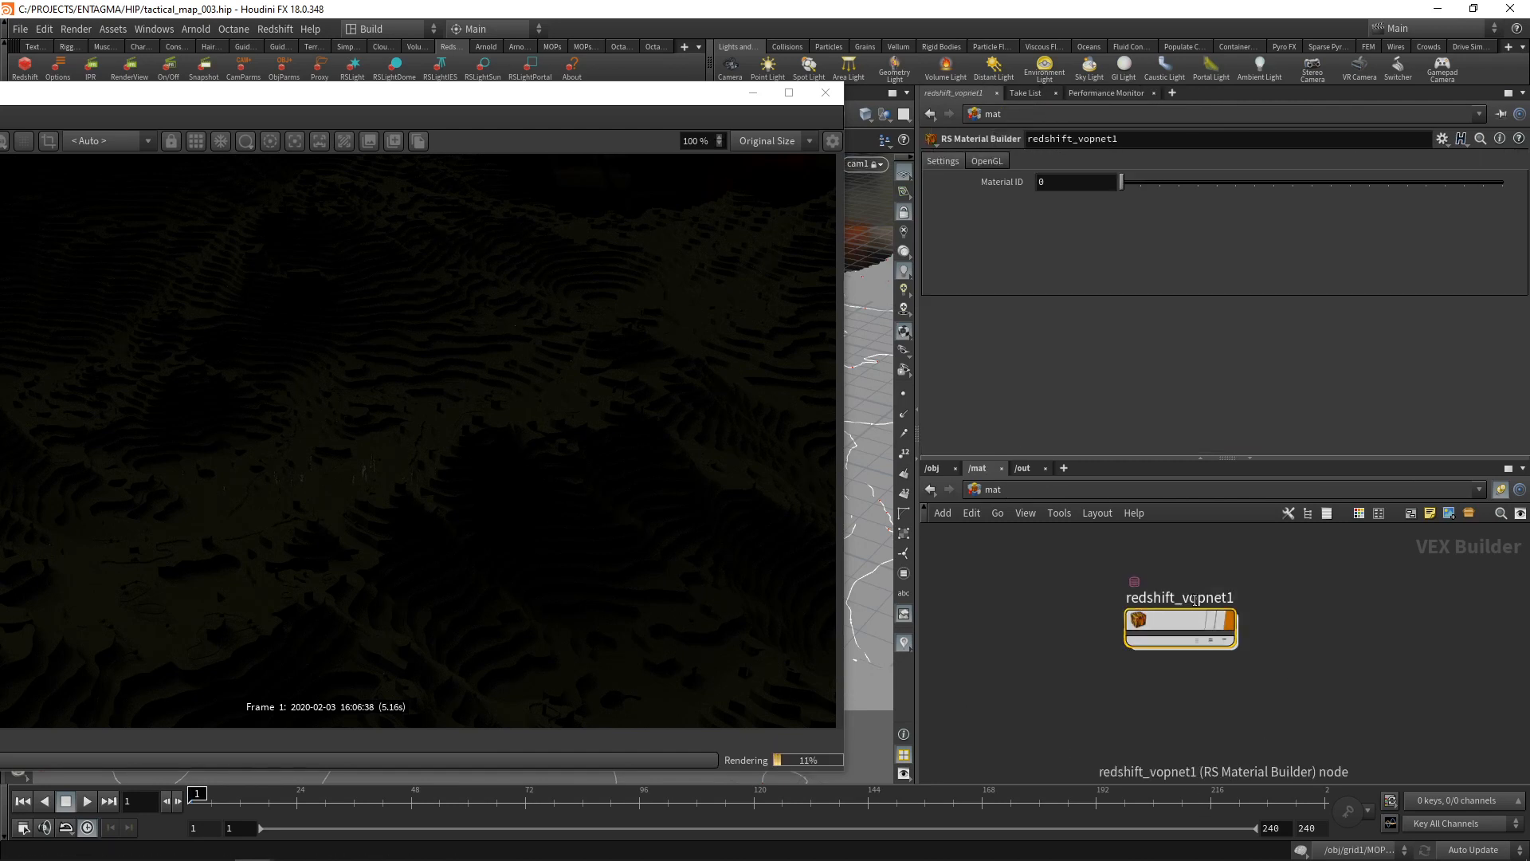
double_click(1196, 599)
text(terrace)
key(Return)
Duplicate the terrace material builder twice and rename the copies particles and lines.
key(ctrl+c)
key(ctrl+v)
key(ctrl+v)
double_click(1273, 698)
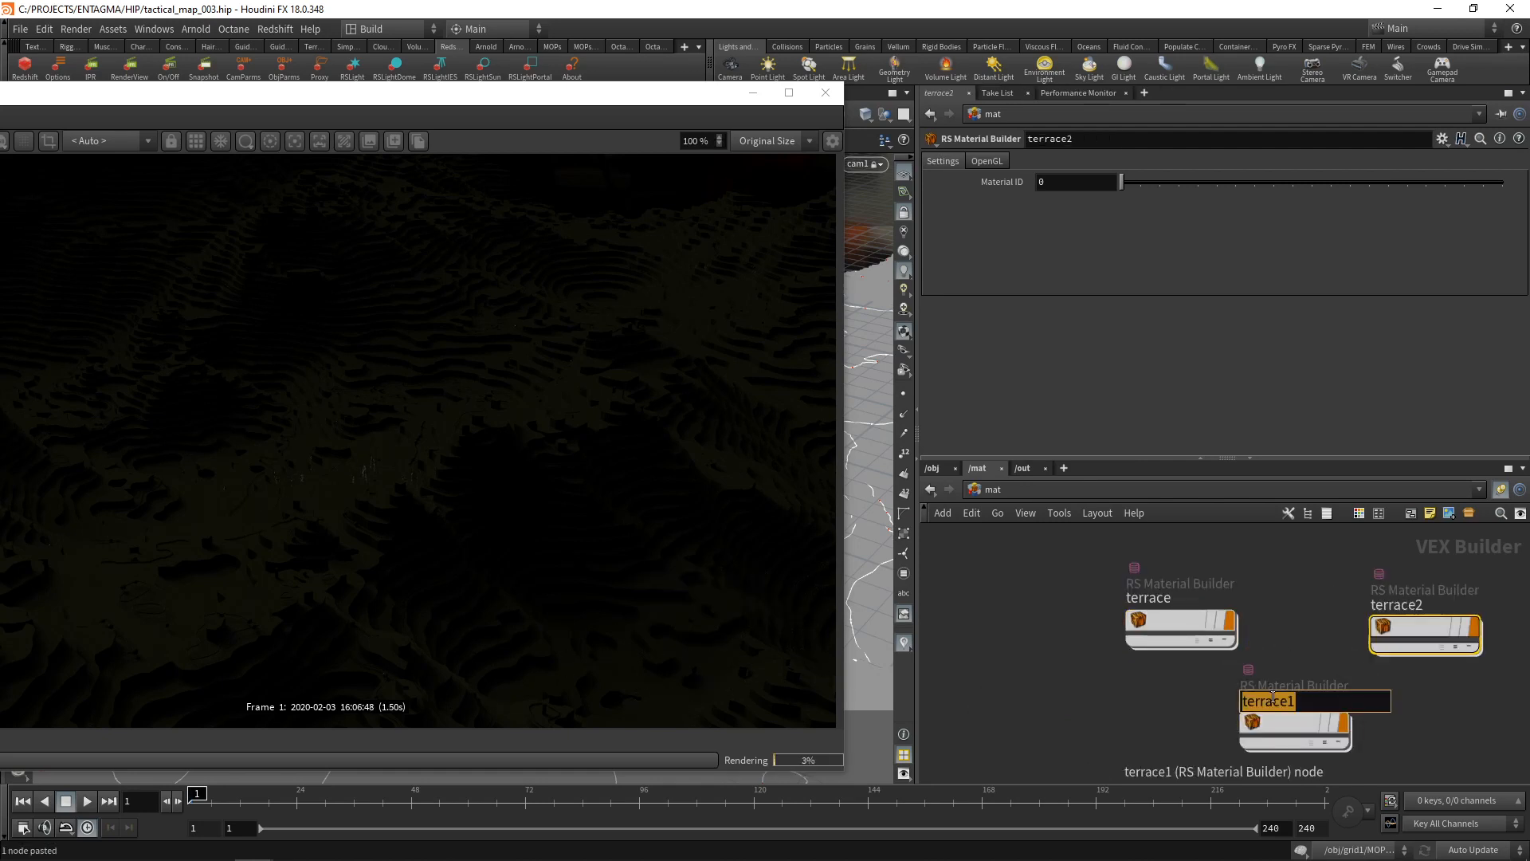
text(particles)
key(Return)
double_click(1407, 599)
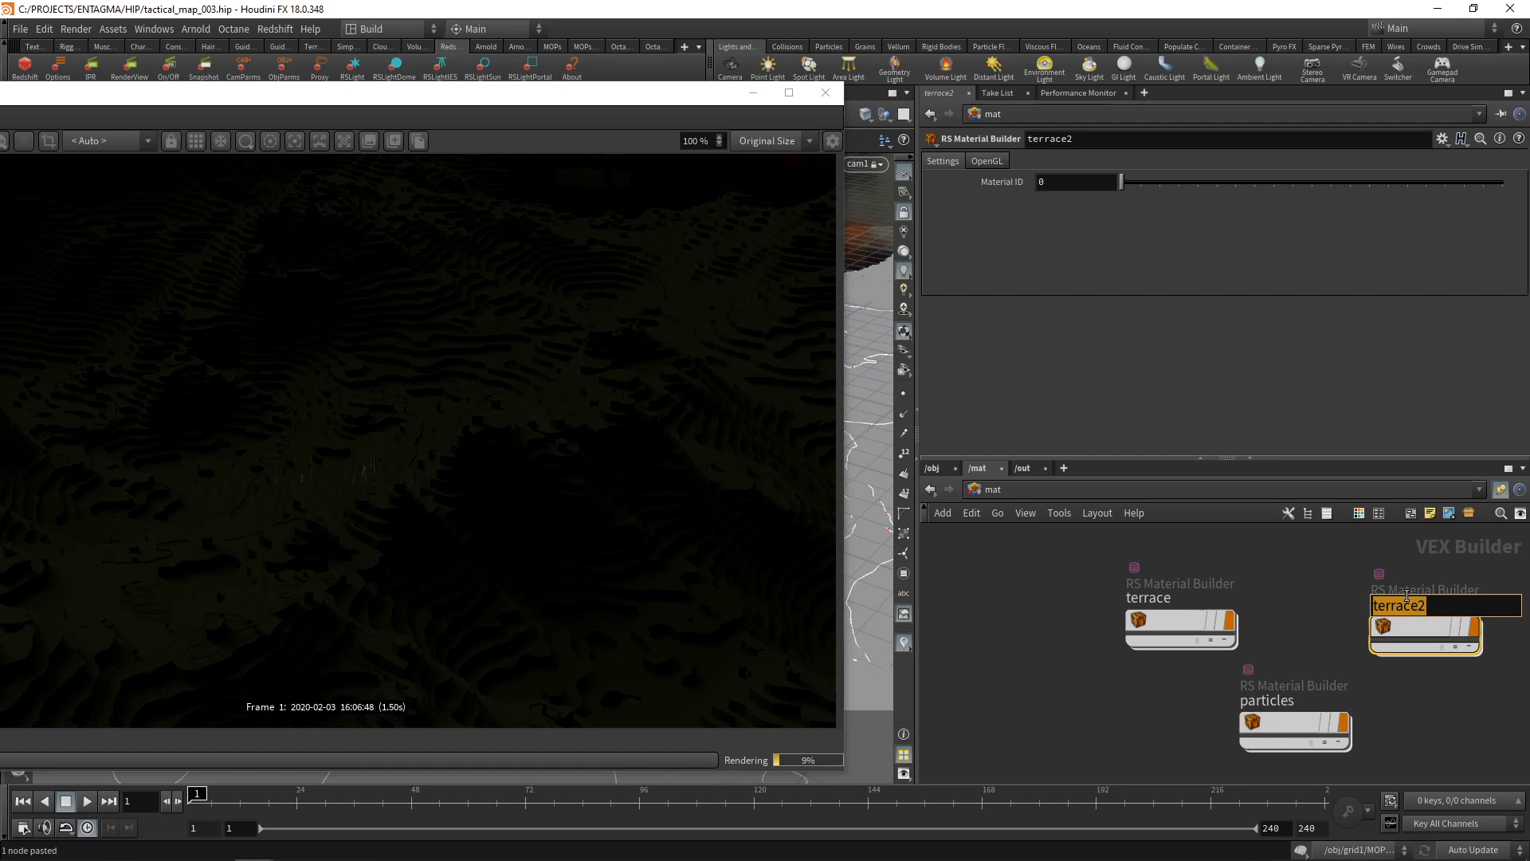
text(lines)
key(Return)
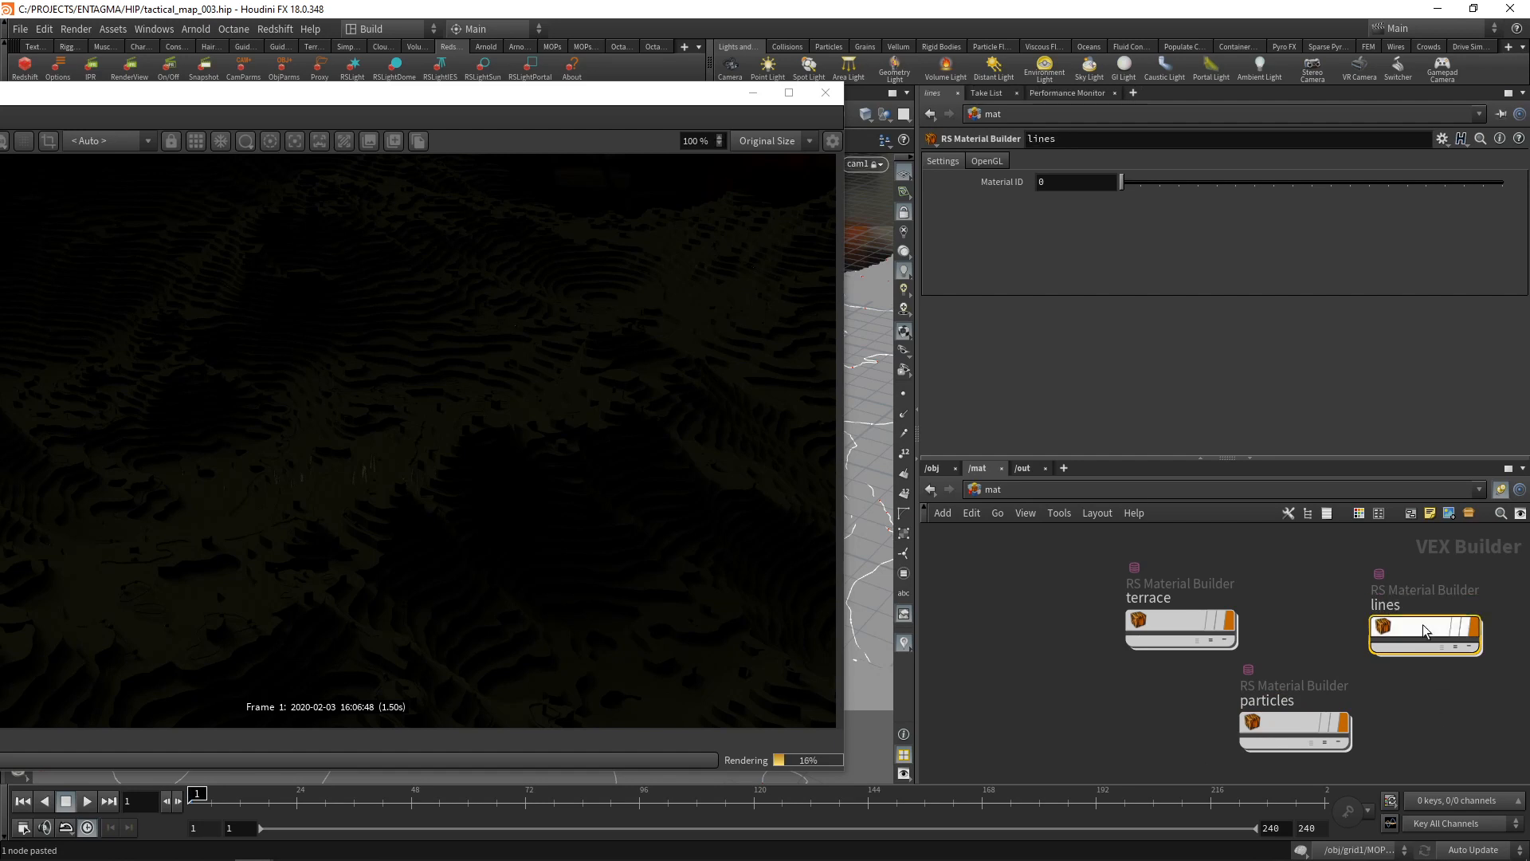
Inside the lines material, apply a preset to Material1 and return to the /mat network.
double_click(1423, 624)
click(1140, 612)
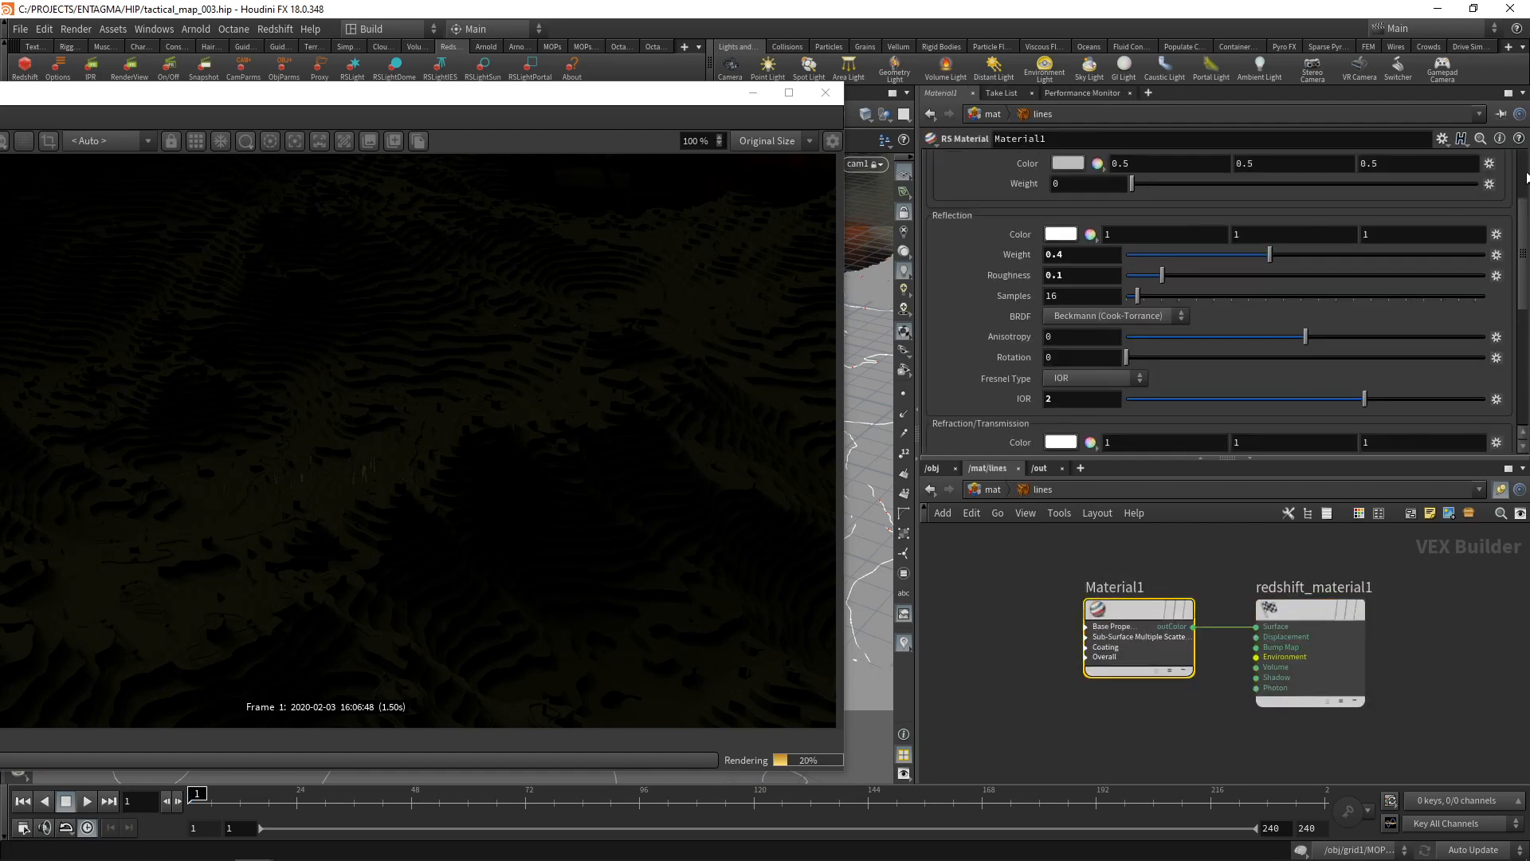
scroll(1526, 177, up, 3)
click(1079, 183)
click(1068, 230)
key(u)
Go inside the particles material and add an RS Point Attribute node in front of Material1.
click(1292, 727)
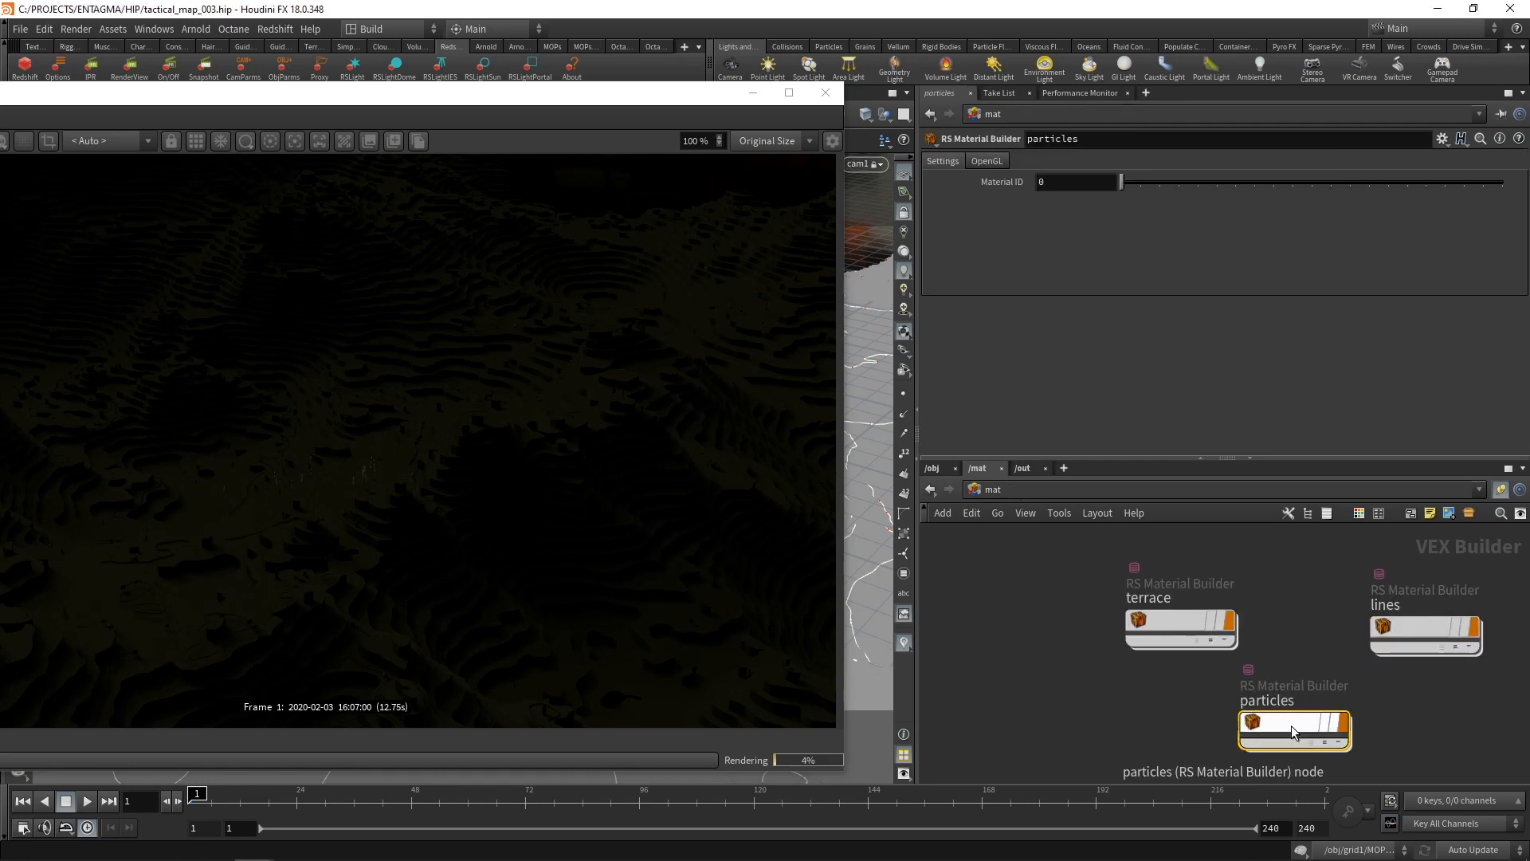
double_click(1291, 725)
key(Tab)
text(poi)
key(Return)
click(963, 596)
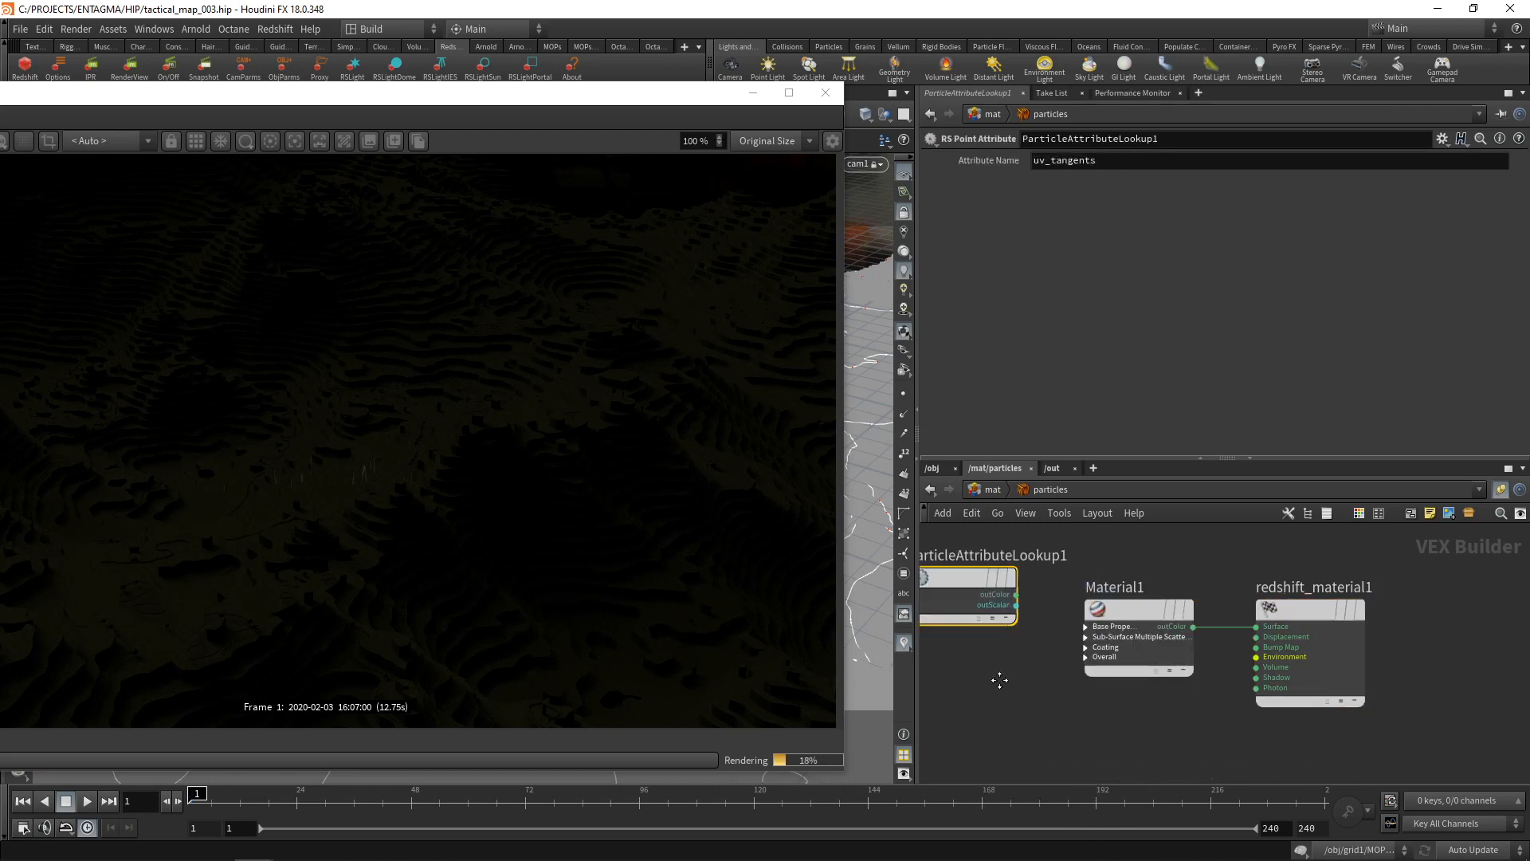
Connect the point attribute's outColor to Material1's diffuse_color input.
middle_drag(1000, 679, 1166, 696)
click(1182, 610)
click(1252, 652)
Expand Material1's Overall inputs and connect the point attribute's outColor to emission_color.
scroll(1179, 657, down, 3)
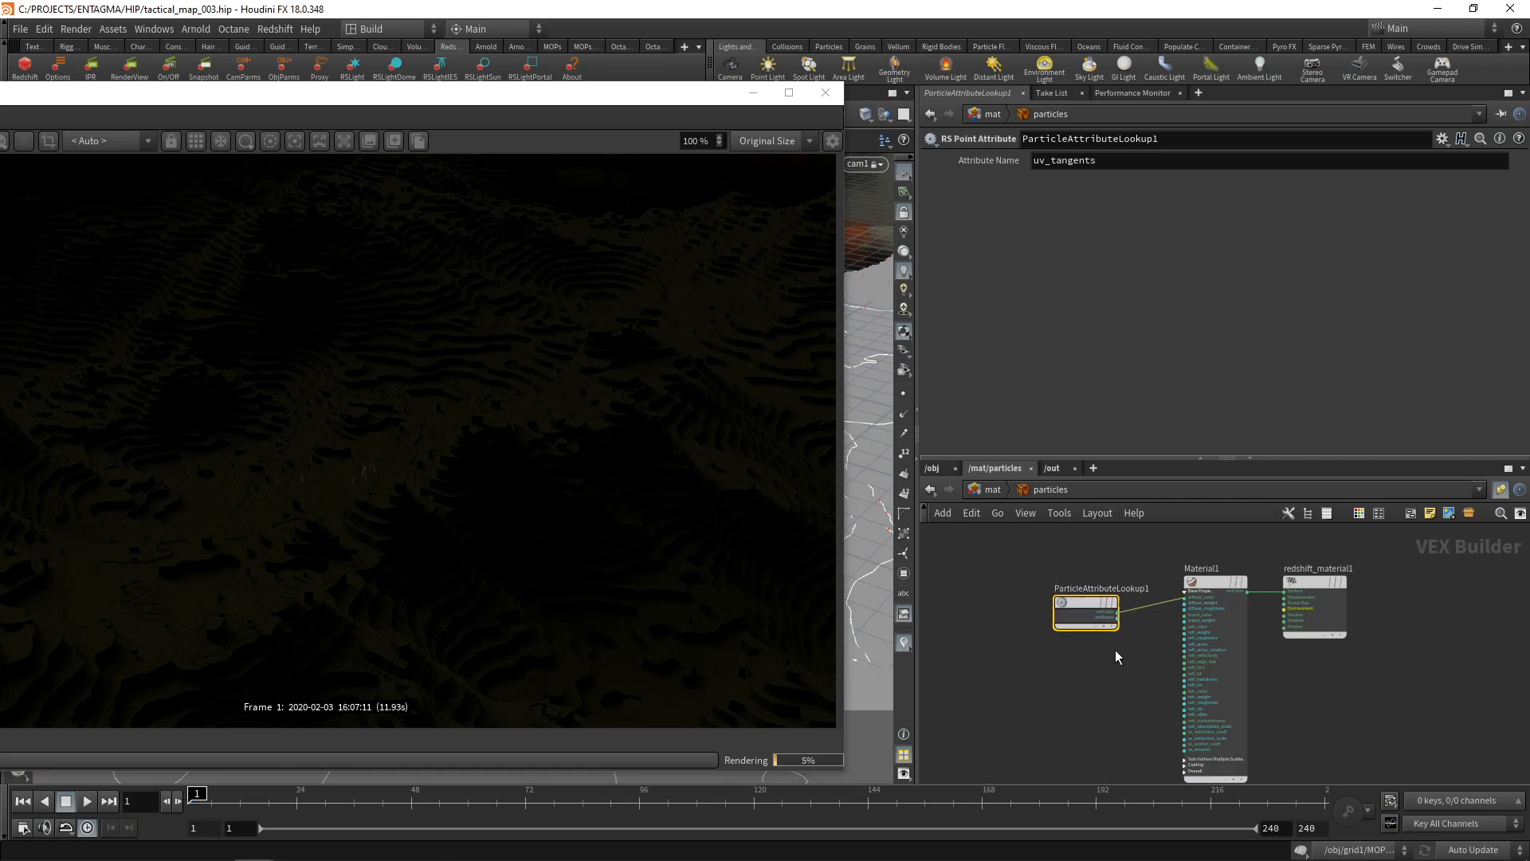
scroll(1179, 714, up, 2)
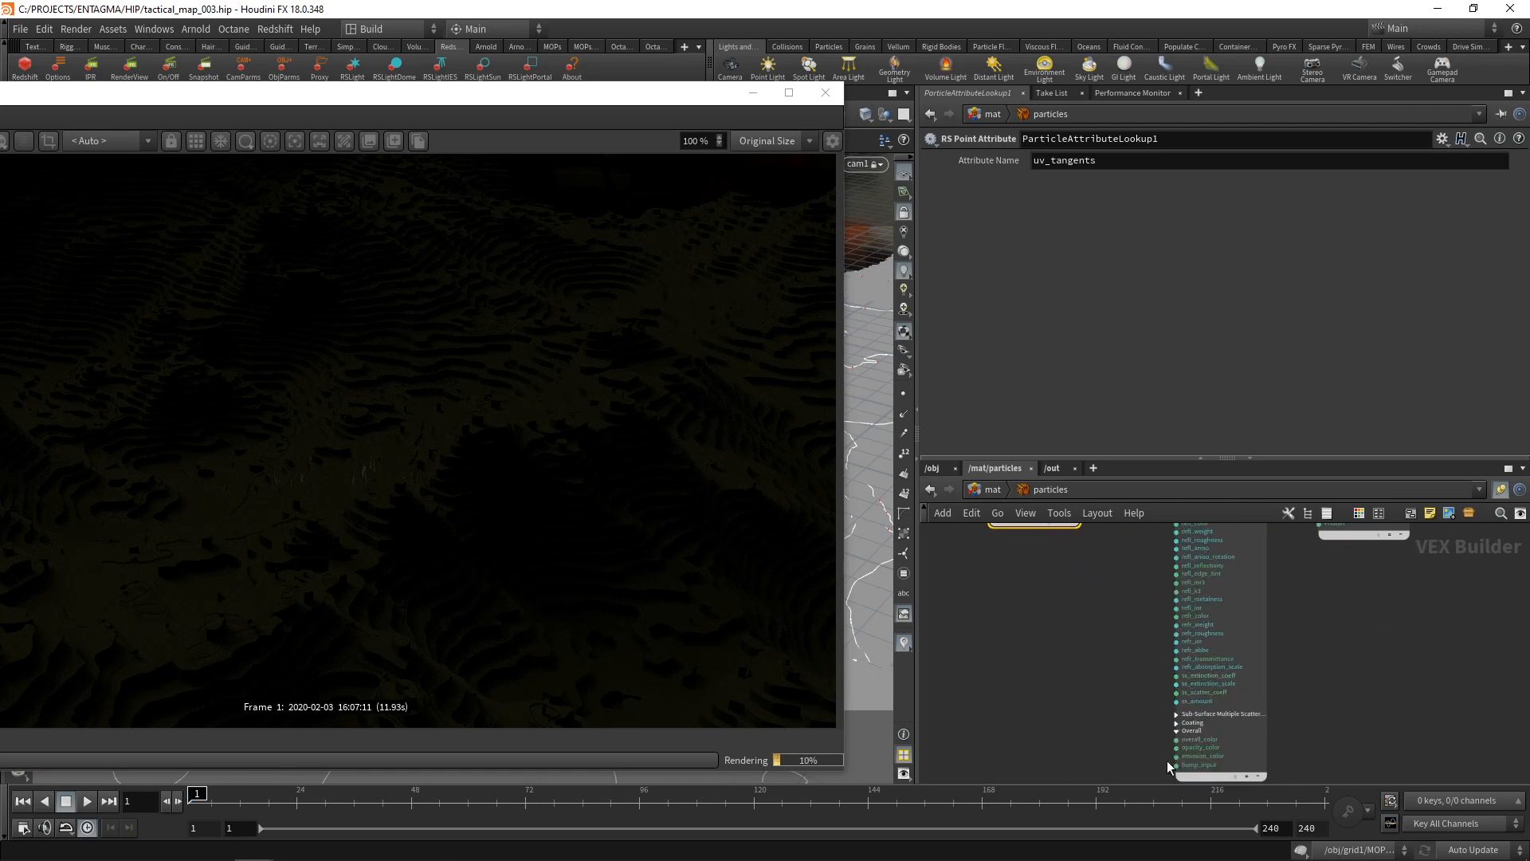
click(1177, 755)
middle_drag(1115, 660, 1138, 759)
click(1106, 602)
middle_drag(1161, 638, 1103, 503)
click(1132, 720)
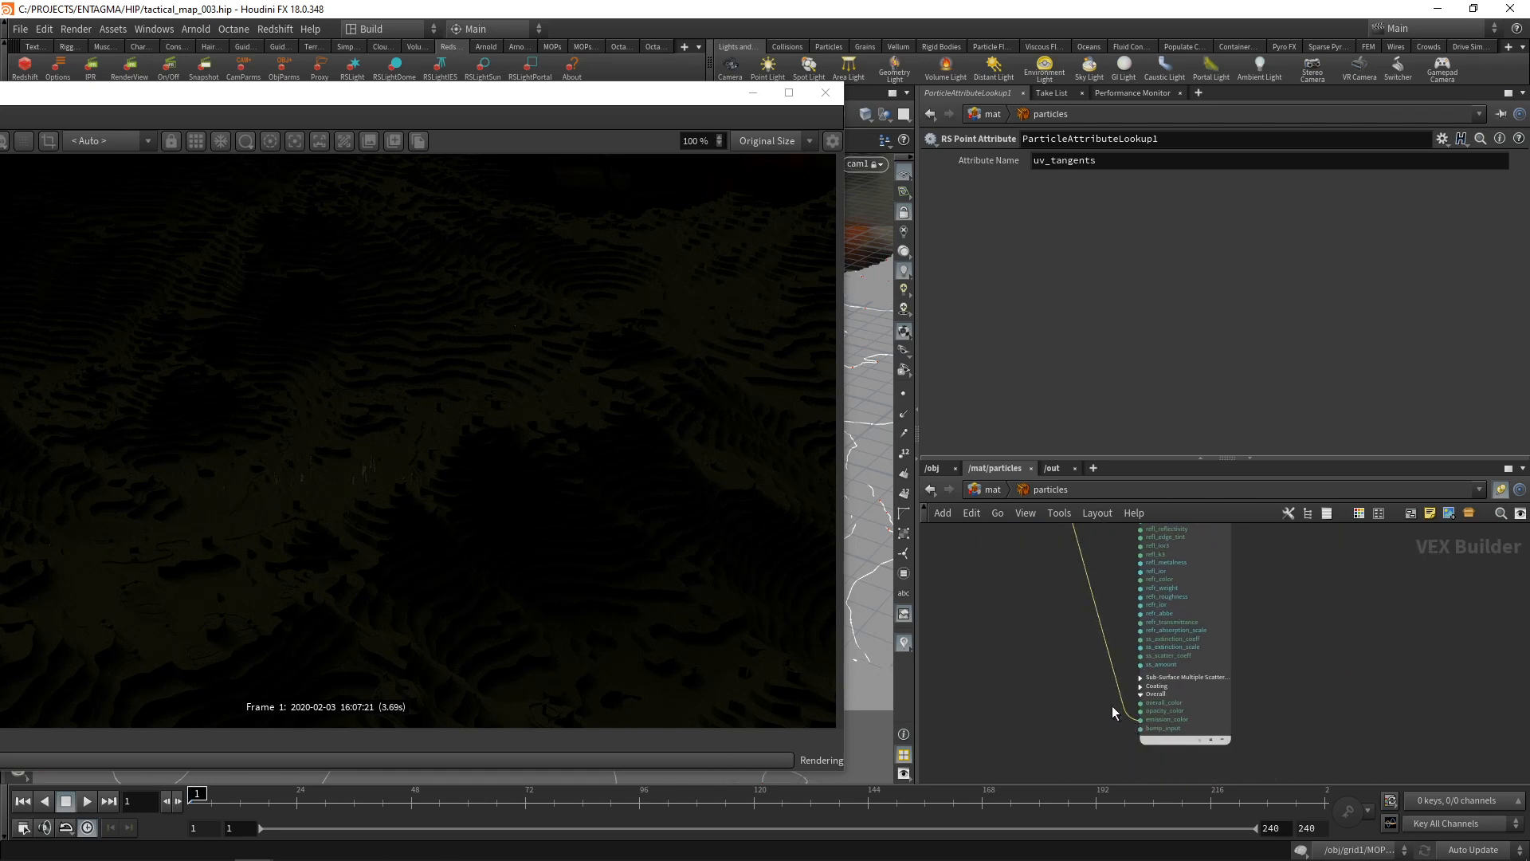
Set the Attribute Name of the RS Point Attribute node to Cd.
middle_drag(1043, 624, 1122, 735)
scroll(1093, 684, down, 1)
double_click(1123, 168)
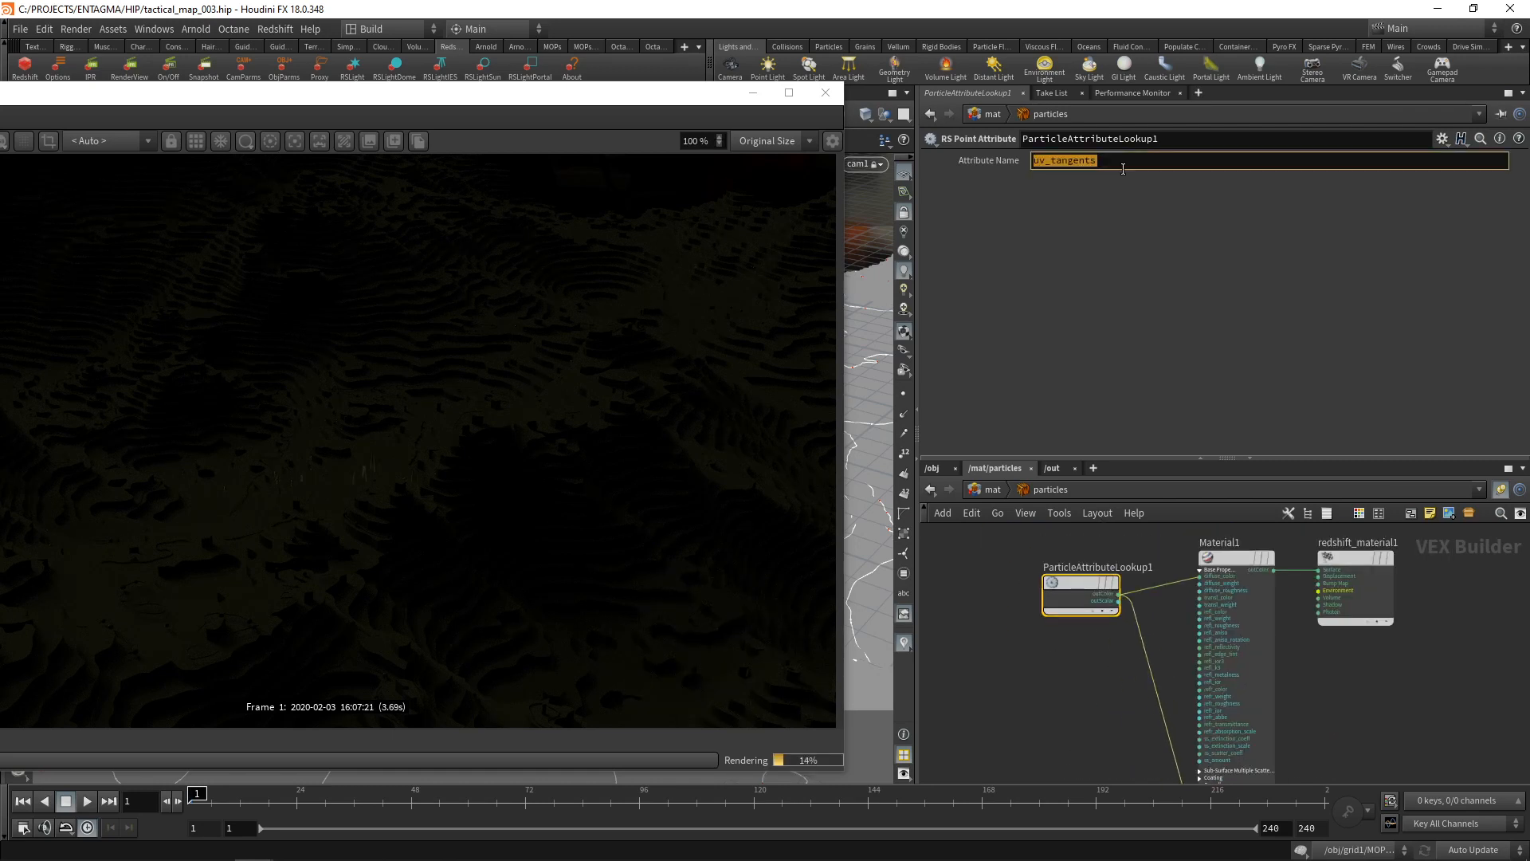
text(Cd)
Set the particles material's reflection weight to 0 and its Emission Weight to 5.
click(1236, 558)
double_click(1068, 387)
text(0)
key(Return)
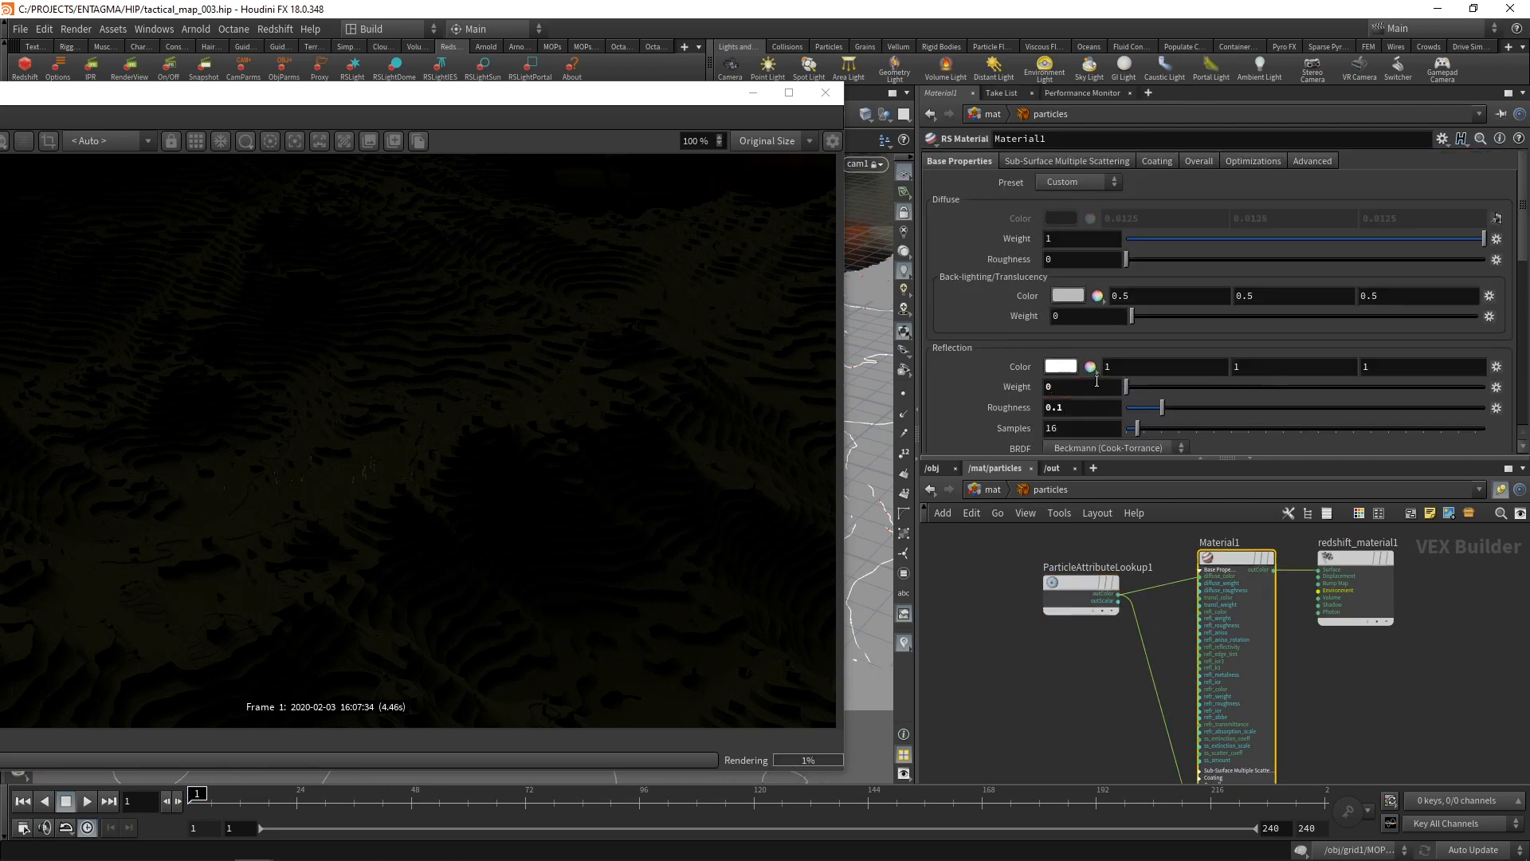
click(1195, 160)
double_click(1063, 247)
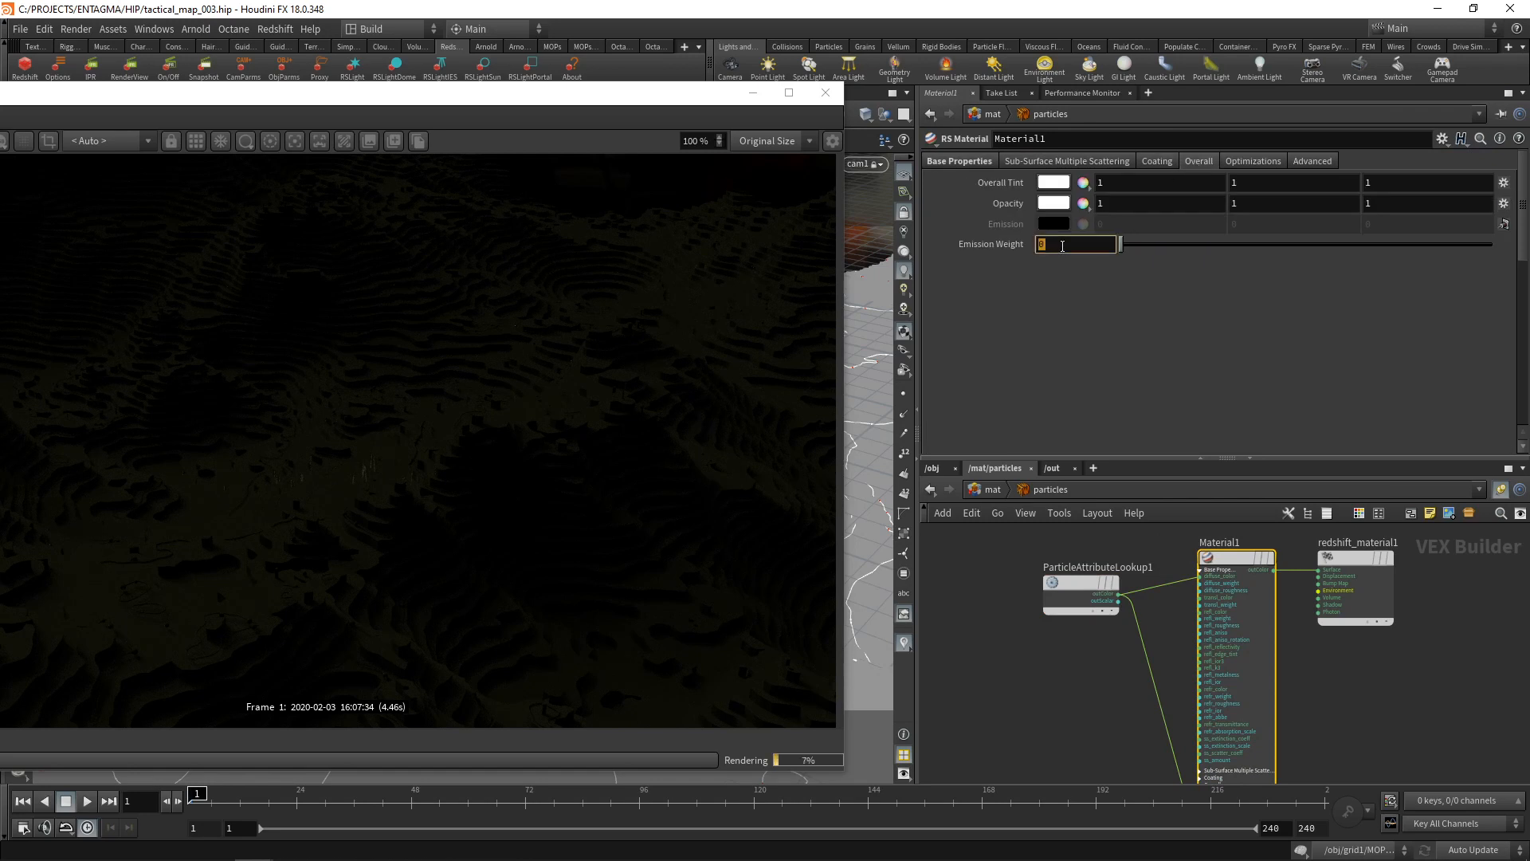
text(5)
key(Return)
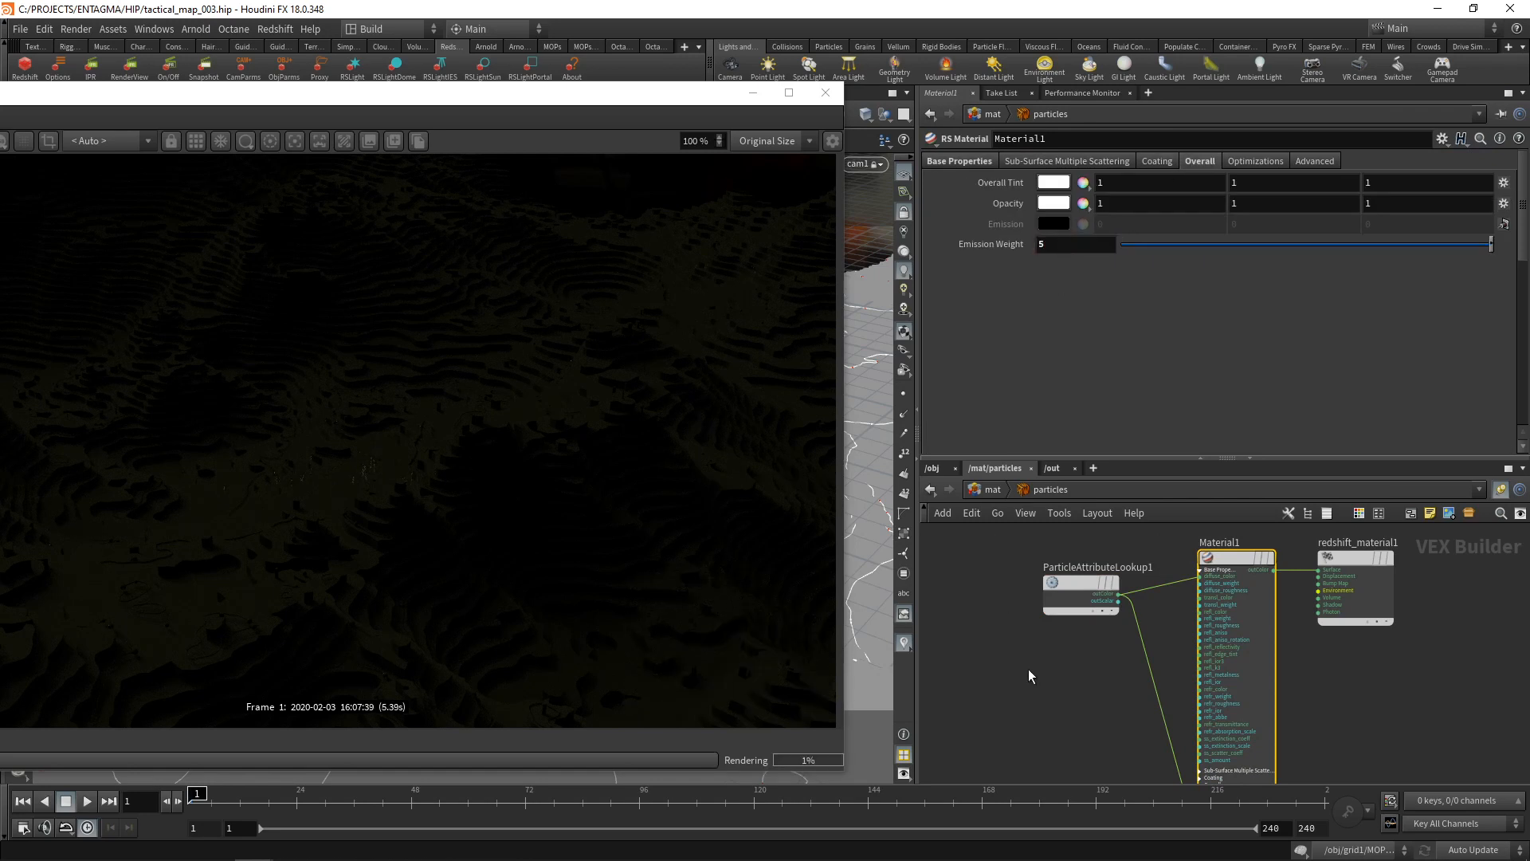
Return to the object network, save the scene and assign the /mat/particles material to grid1.
key(ctrl+Page_Up)
key(ctrl+s)
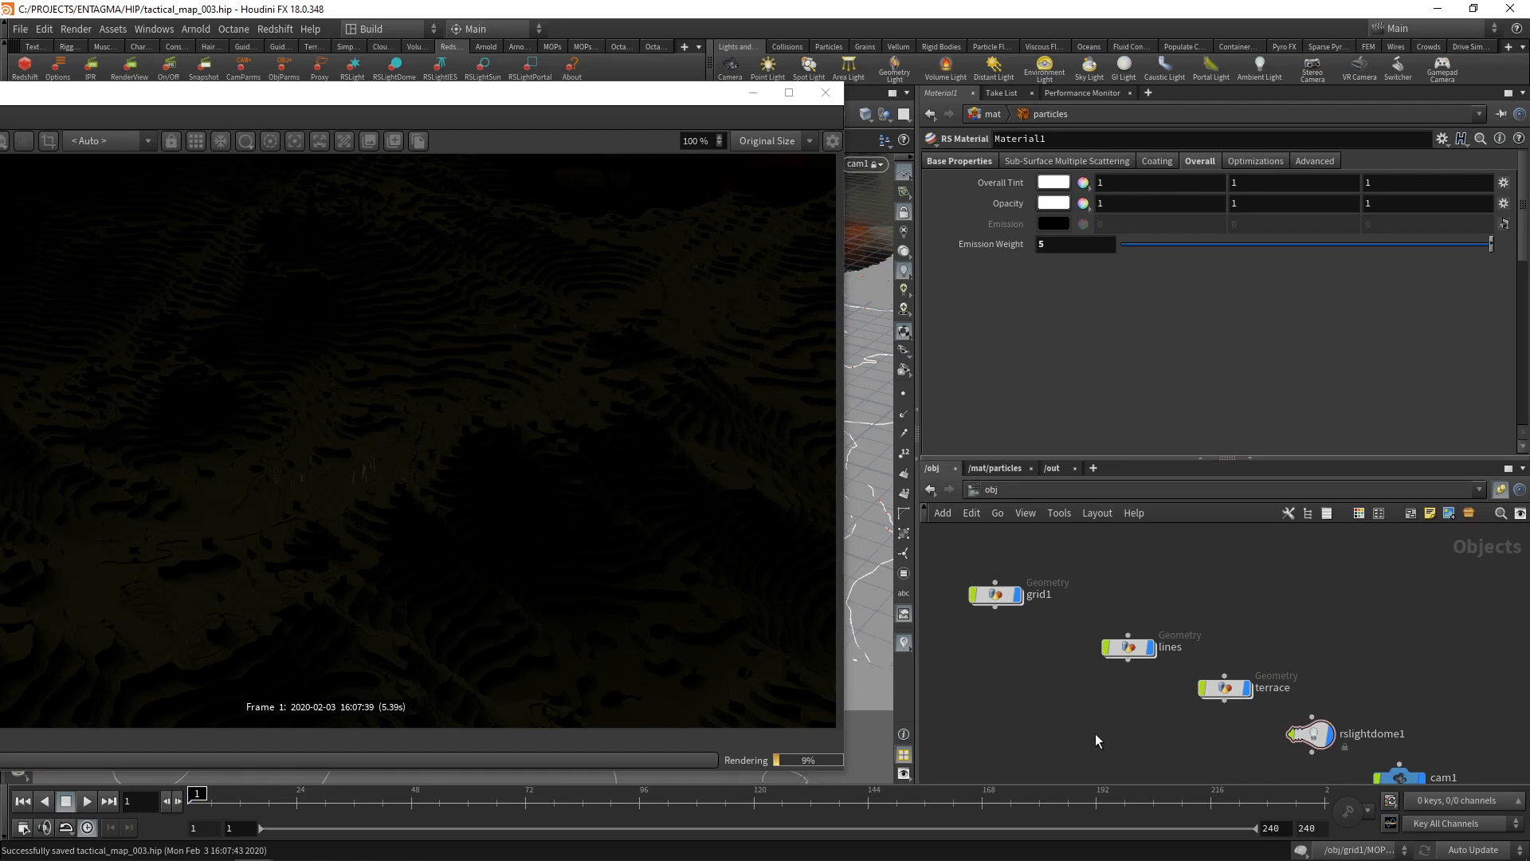
click(1000, 595)
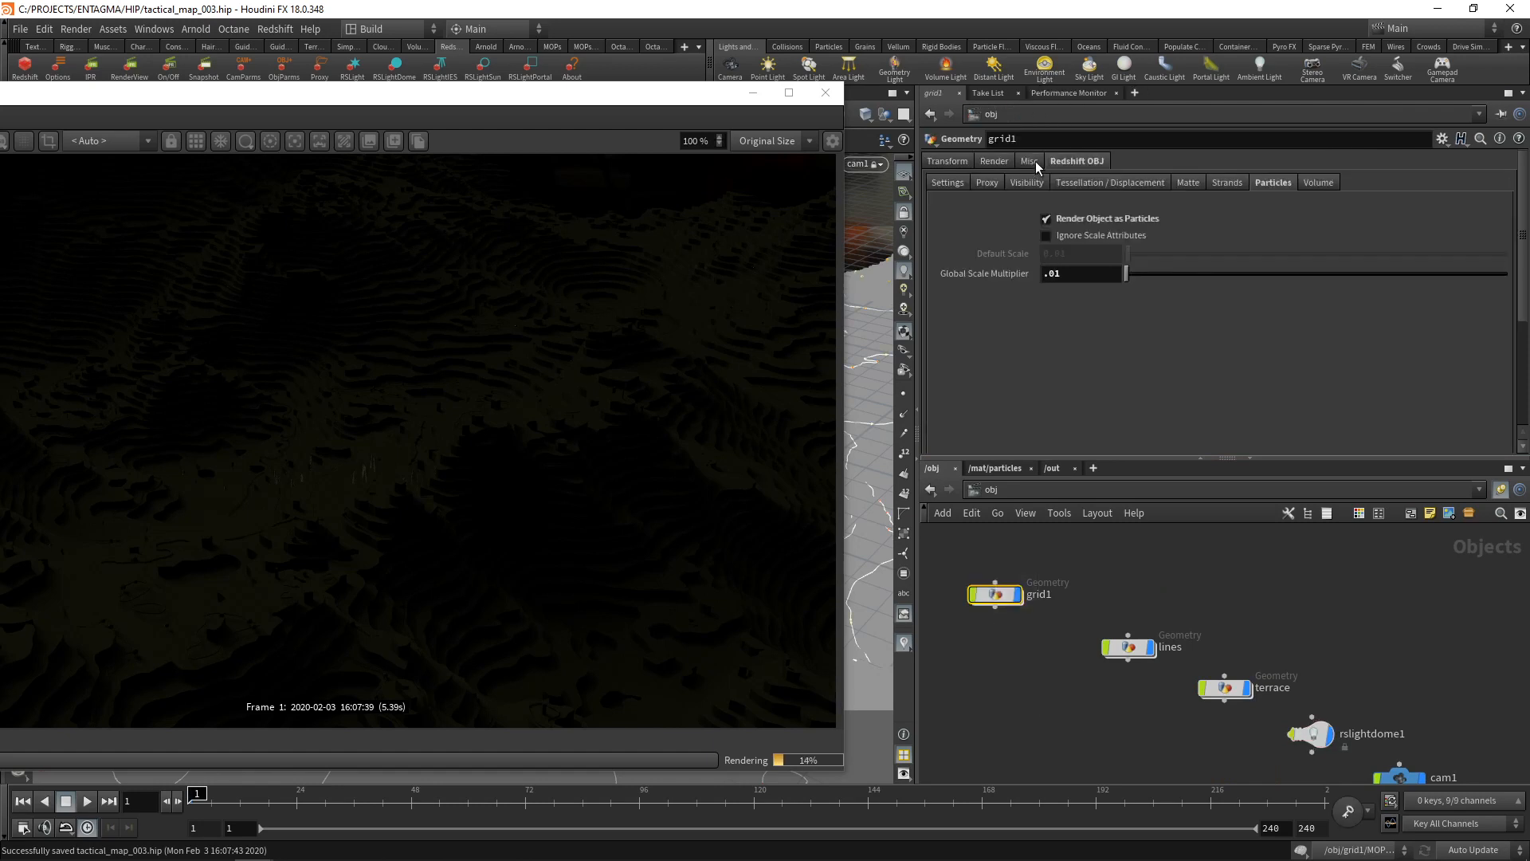
click(994, 161)
click(1501, 183)
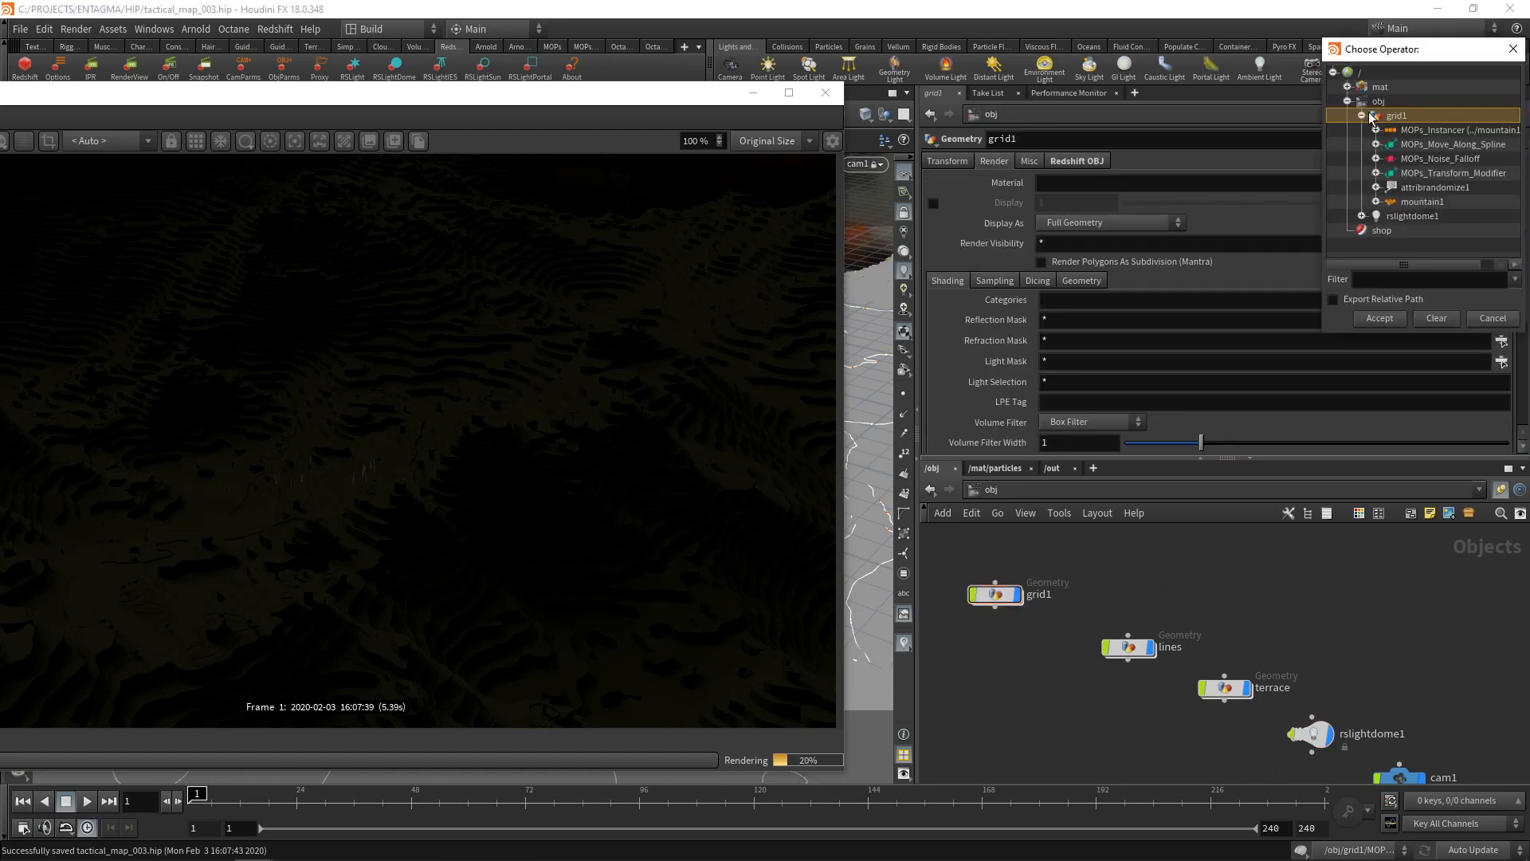
click(1347, 86)
double_click(1389, 116)
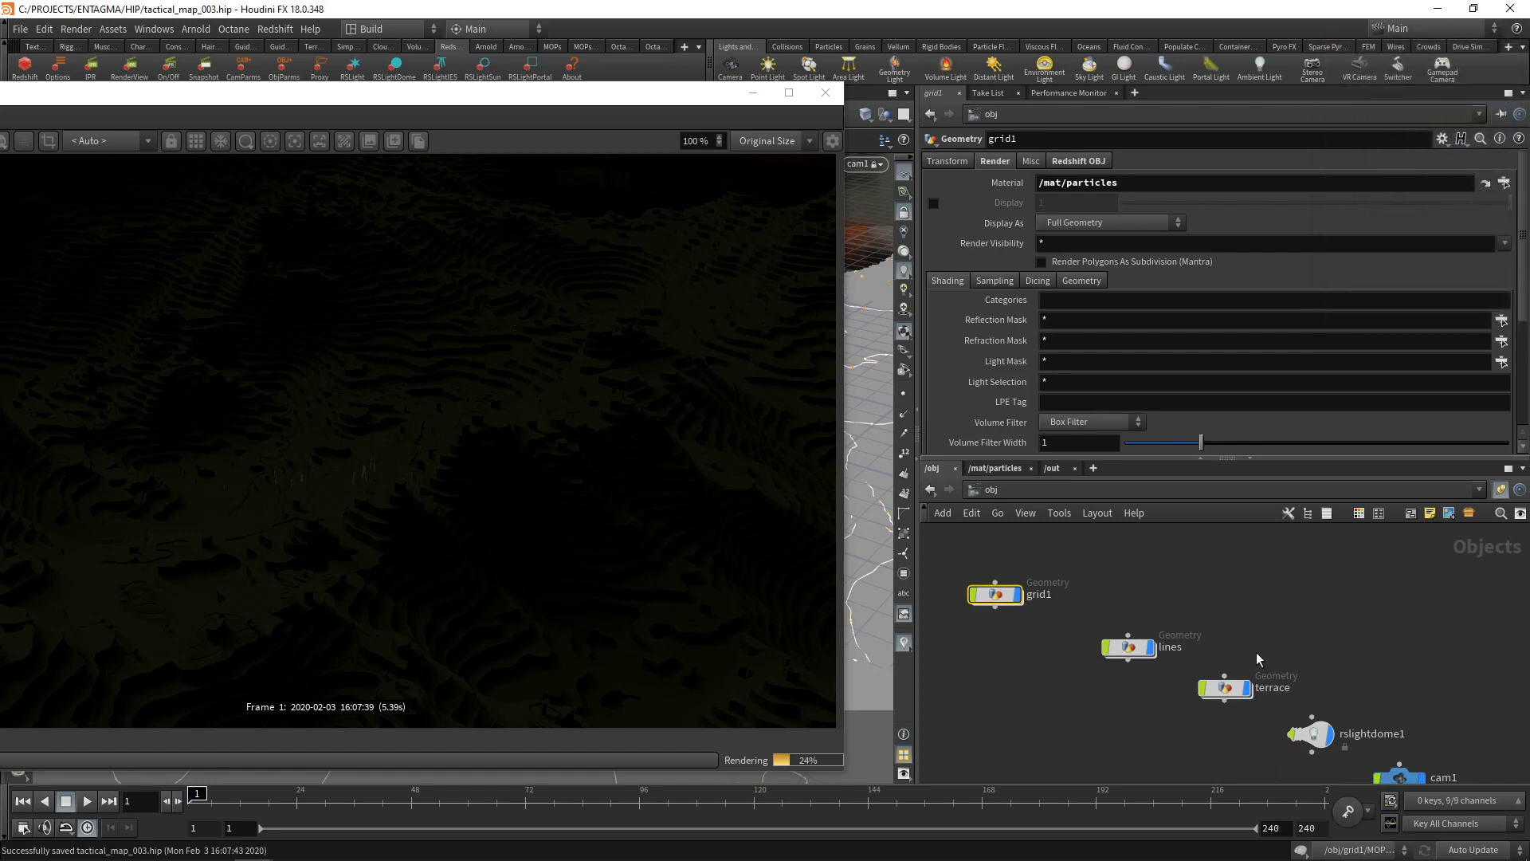
Assign the /mat/terrace material to the terrace object.
click(1225, 687)
click(996, 161)
click(1505, 183)
double_click(1395, 124)
Assign the /mat/lines material to the lines object.
drag(1183, 594, 1148, 671)
click(995, 161)
click(1505, 183)
double_click(1410, 101)
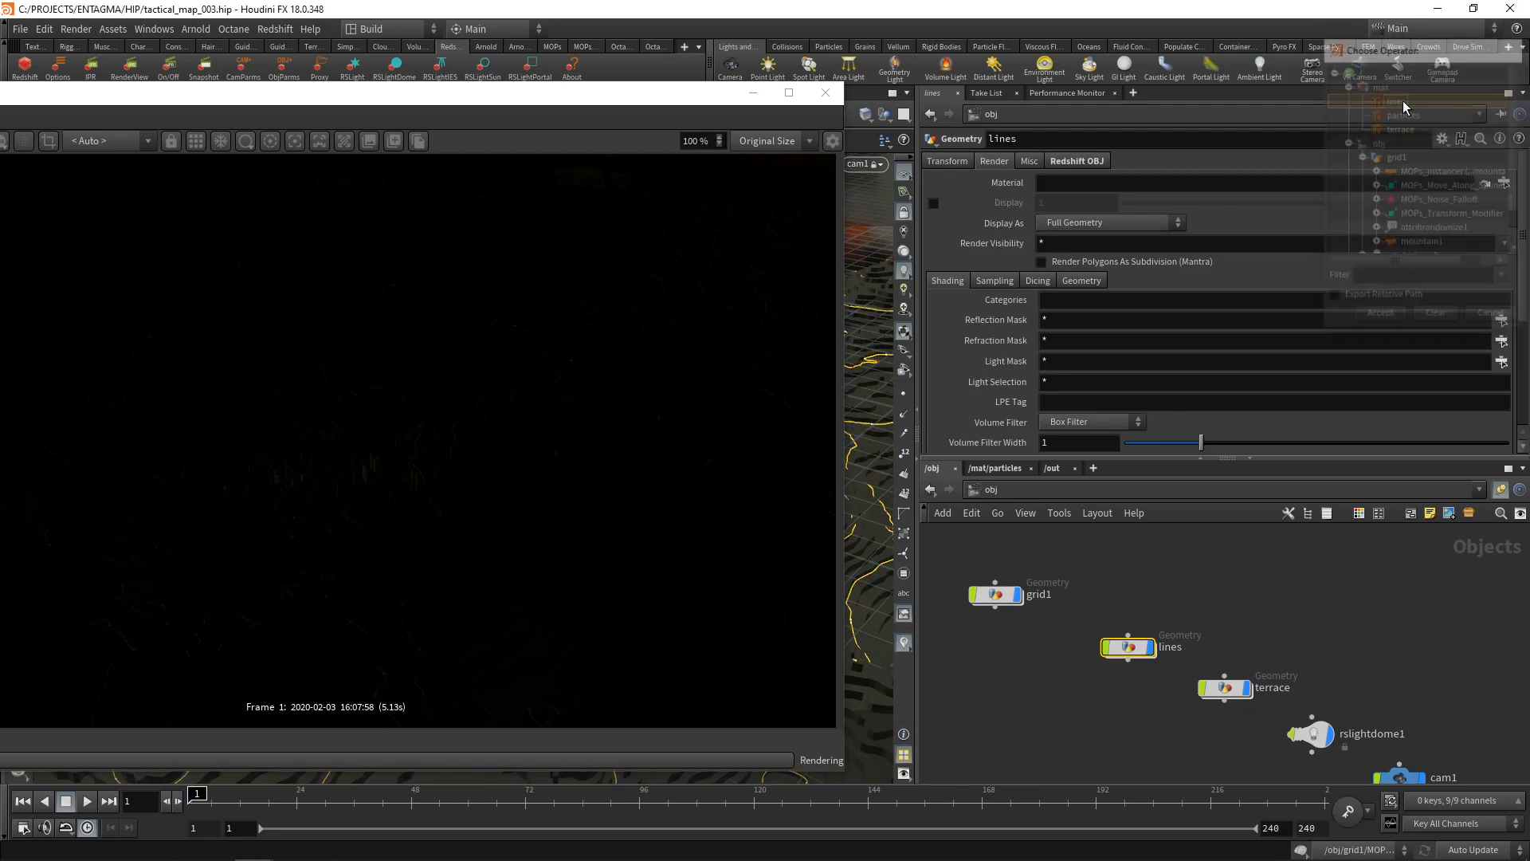
Bring the Redshift Render View's controls into view and refresh the IPR render.
drag(341, 95, 495, 109)
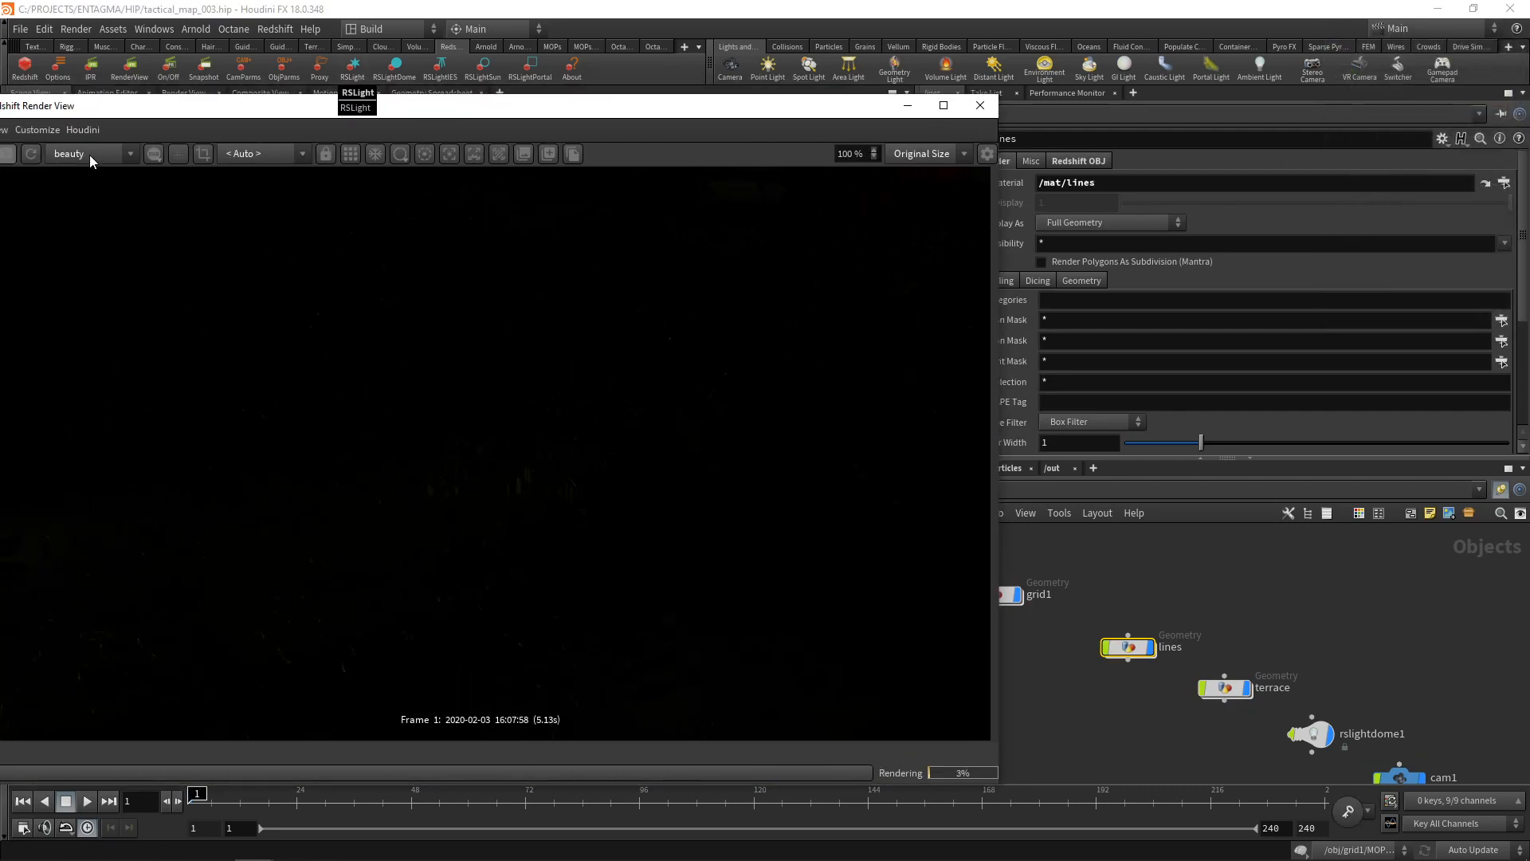
click(35, 152)
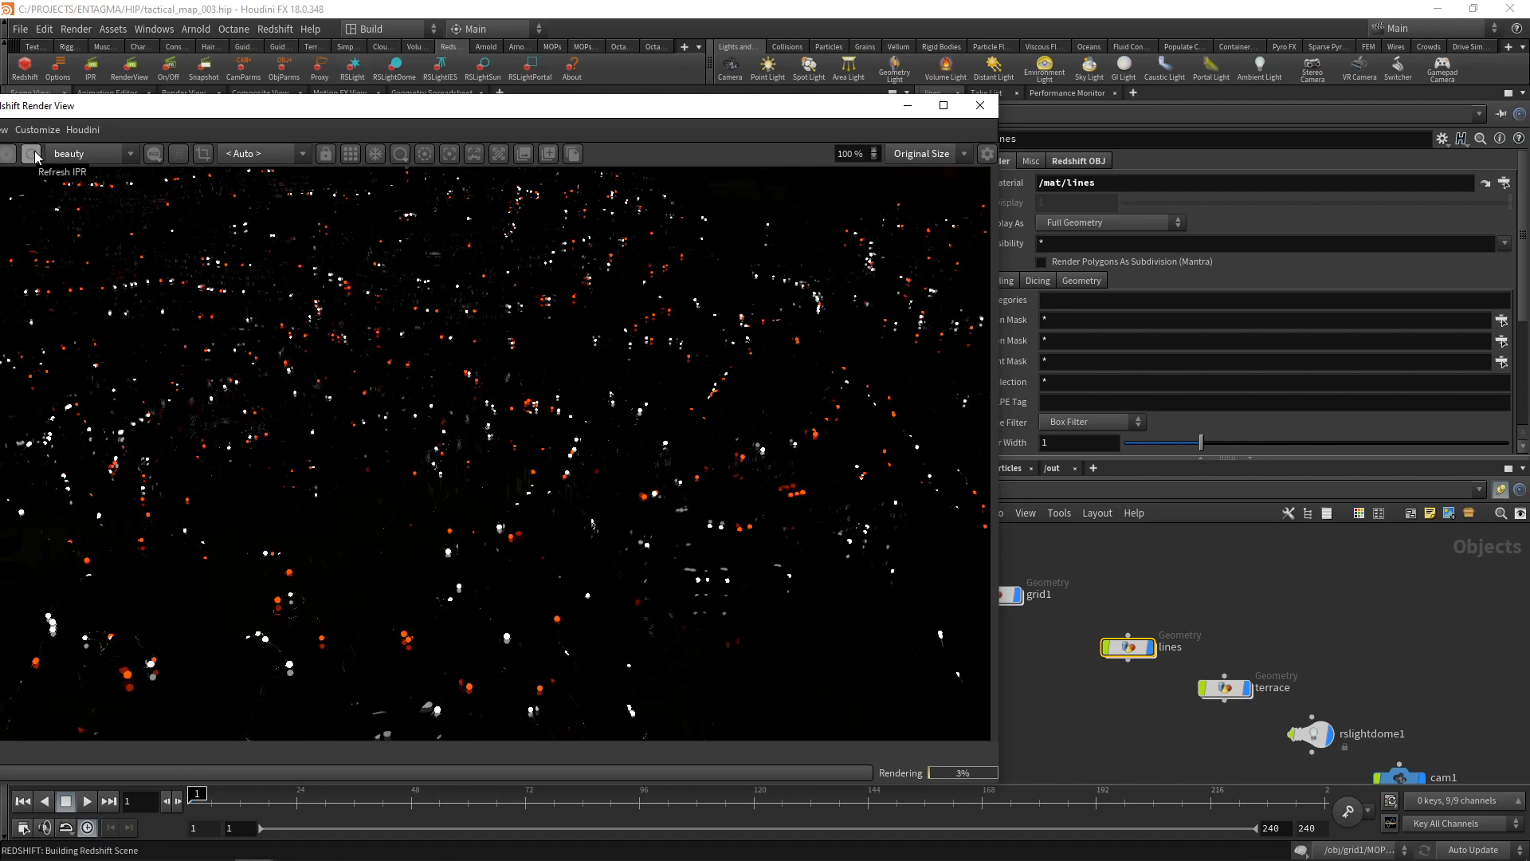